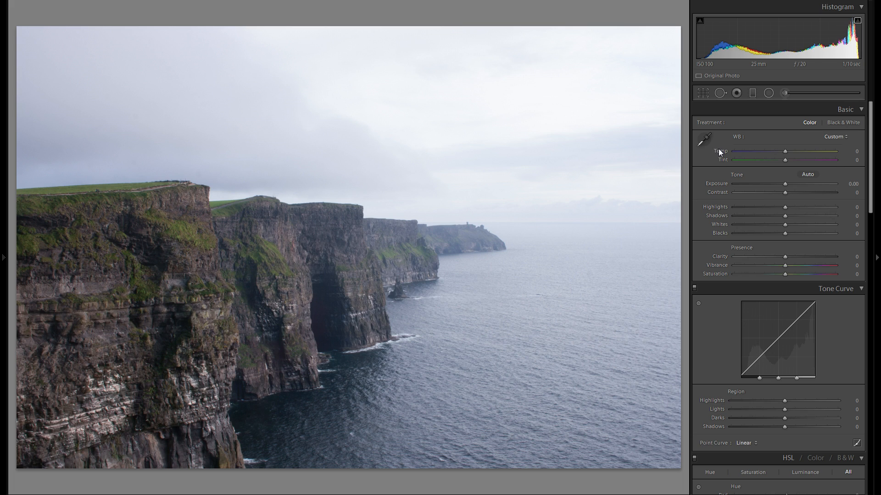
- Undo the white balance temperature reset, and lower the photo's Highlights to -100 and Exposure to -1.15
{"action": "key", "text": "ctrl+z"}
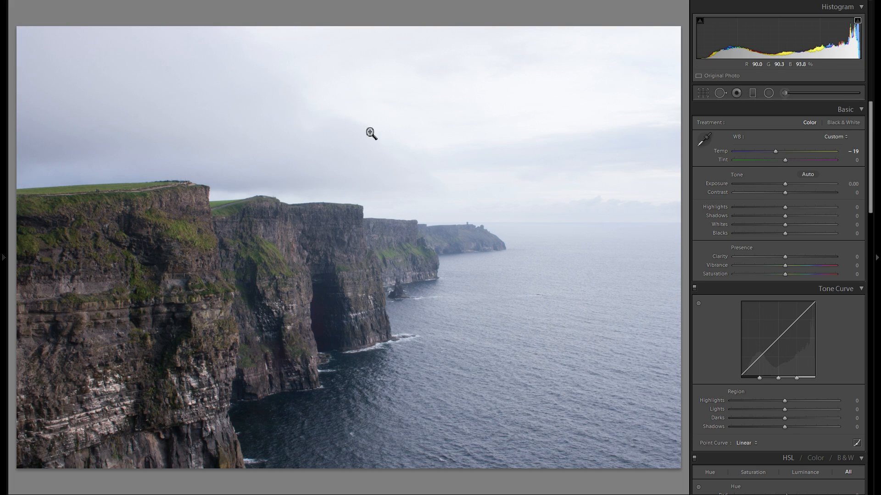
{"action": "left_click_drag", "start_coordinate": [786, 208], "coordinate": [564, 202]}
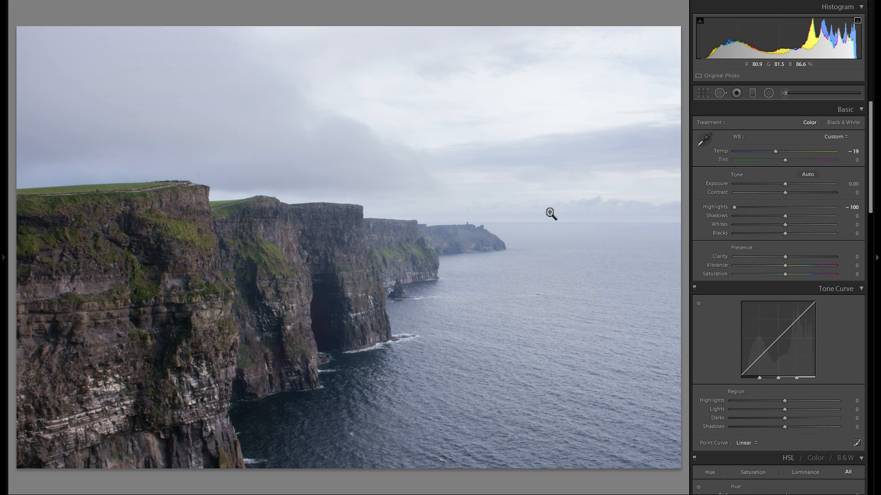
{"action": "left_click_drag", "start_coordinate": [786, 183], "coordinate": [773, 185]}
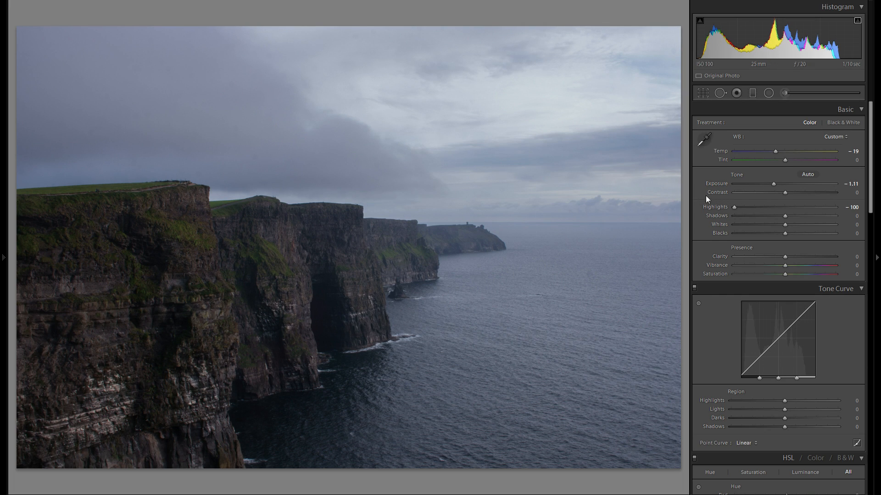
{"action": "left_click_drag", "start_coordinate": [775, 185], "coordinate": [775, 188]}
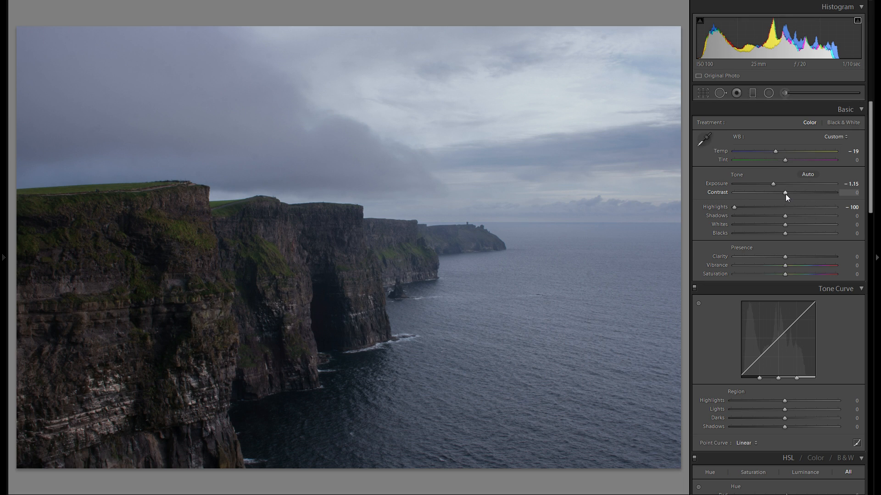
- Raise Shadows to +75, comparing against the reset value, and increase Contrast to +39
{"action": "left_click_drag", "start_coordinate": [783, 216], "coordinate": [820, 215]}
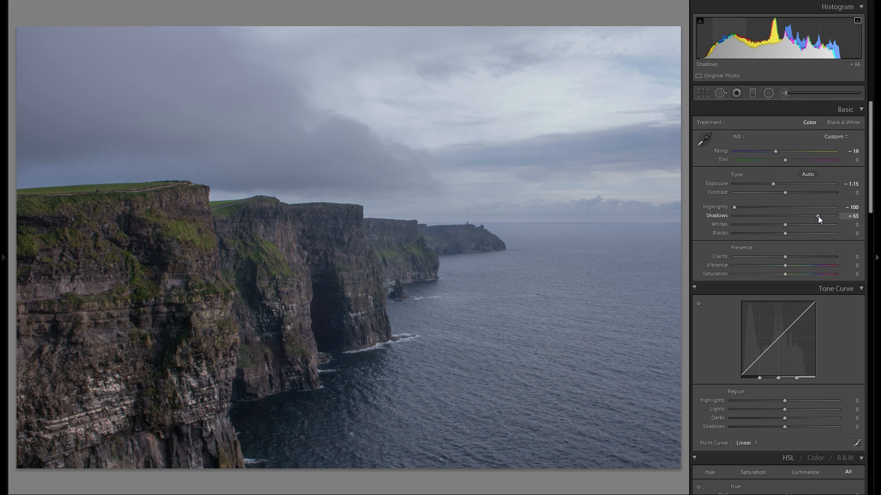
{"action": "left_click_drag", "start_coordinate": [820, 216], "coordinate": [822, 217]}
{"action": "double_click", "coordinate": [725, 216]}
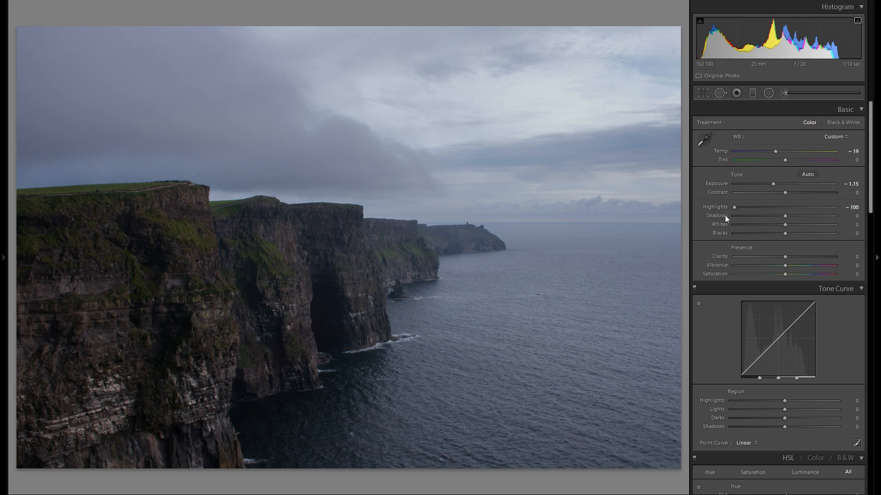
{"action": "key", "text": "ctrl+z"}
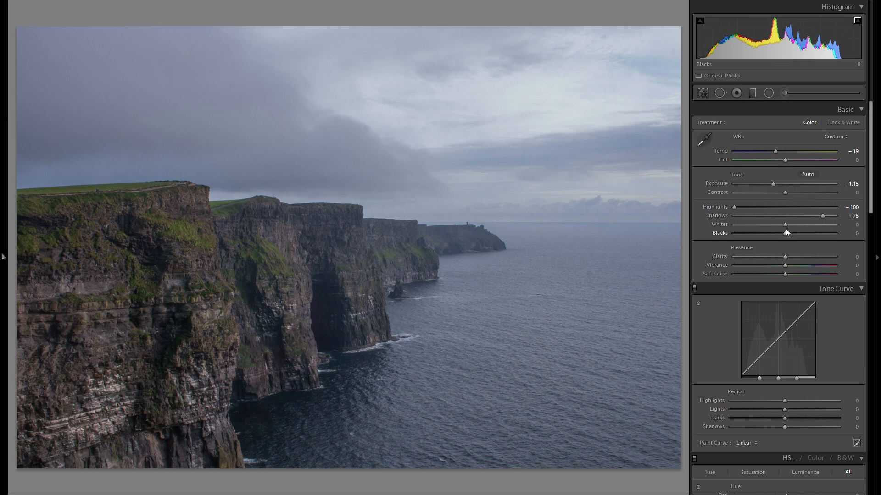
{"action": "left_click_drag", "start_coordinate": [786, 193], "coordinate": [807, 191]}
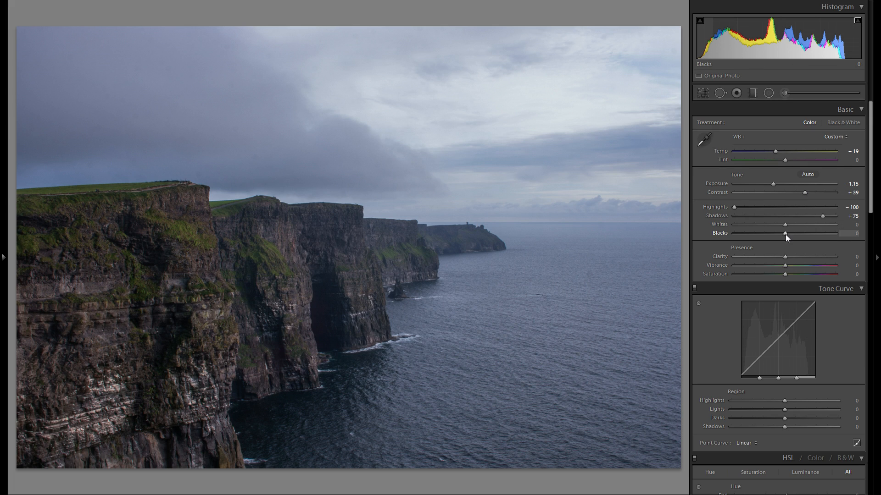
- Try Blacks at -56, return it to 0, and raise Whites to +16
{"action": "left_click_drag", "start_coordinate": [785, 234], "coordinate": [758, 242]}
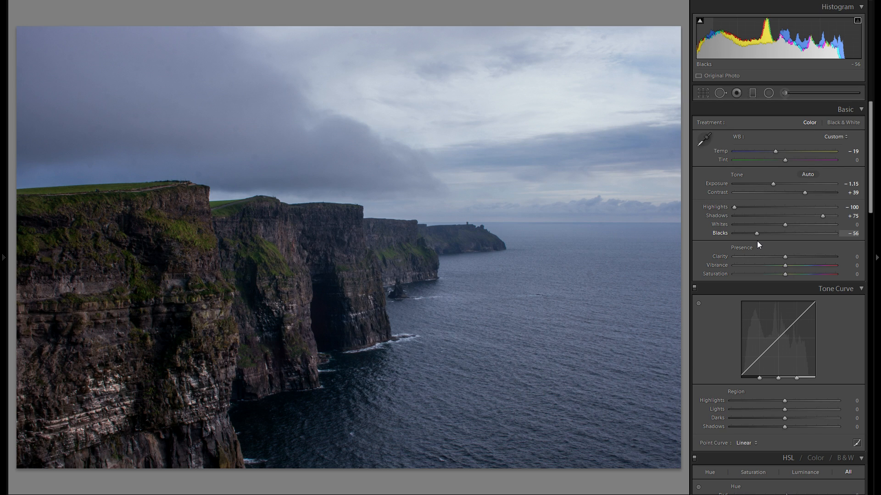
{"action": "left_click_drag", "start_coordinate": [757, 241], "coordinate": [794, 226]}
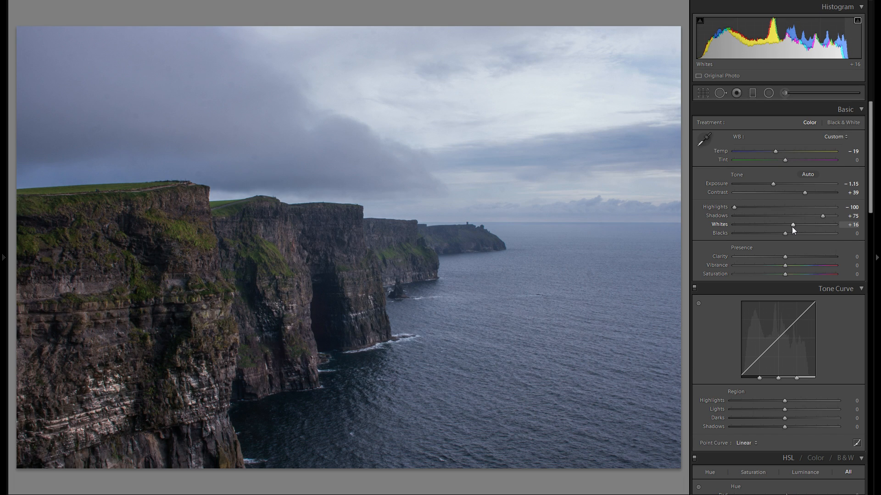
{"action": "mouse_move", "coordinate": [786, 256]}
{"action": "left_mouse_down"}
{"action": "mouse_move", "coordinate": [768, 257]}
{"action": "mouse_move", "coordinate": [807, 256]}
{"action": "mouse_move", "coordinate": [784, 255]}
{"action": "left_mouse_up"}
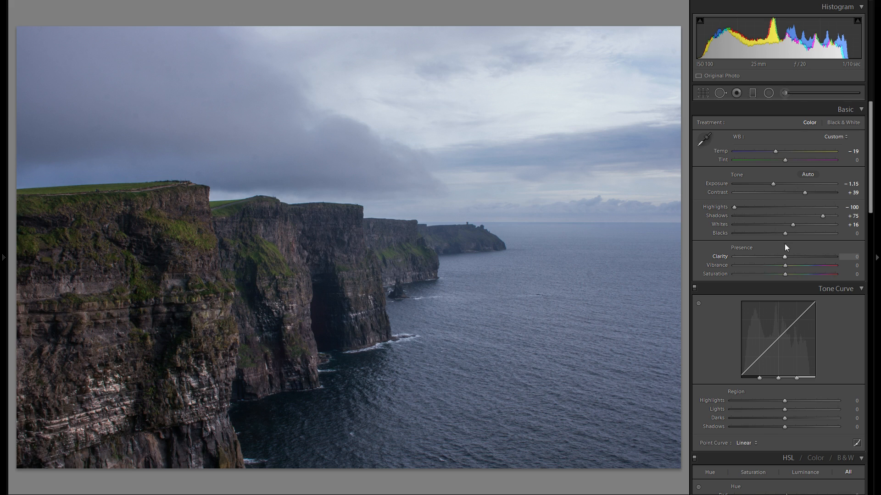
- Paint over the sea with an adjustment brush of size 33 and Clarity 46
{"action": "left_click", "coordinate": [786, 93]}
{"action": "double_click", "coordinate": [714, 158]}
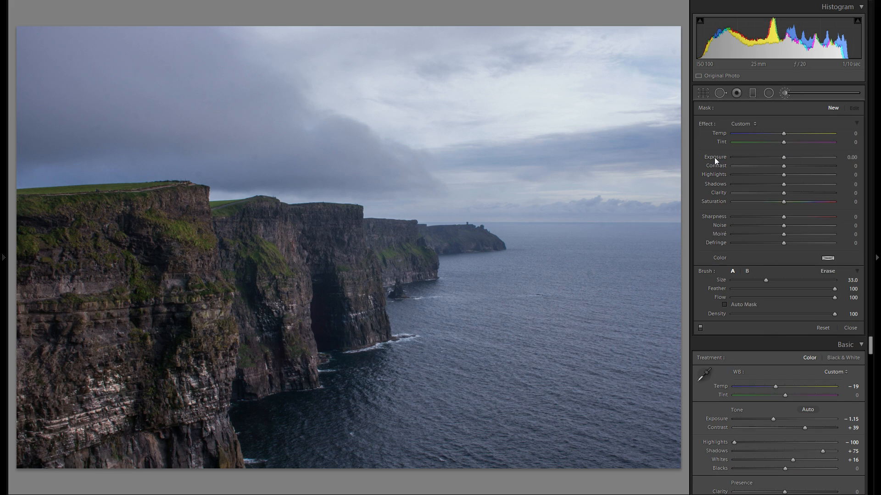
{"action": "left_click_drag", "start_coordinate": [784, 193], "coordinate": [806, 191]}
{"action": "scroll", "coordinate": [598, 298], "scroll_direction": "up", "scroll_amount": 3}
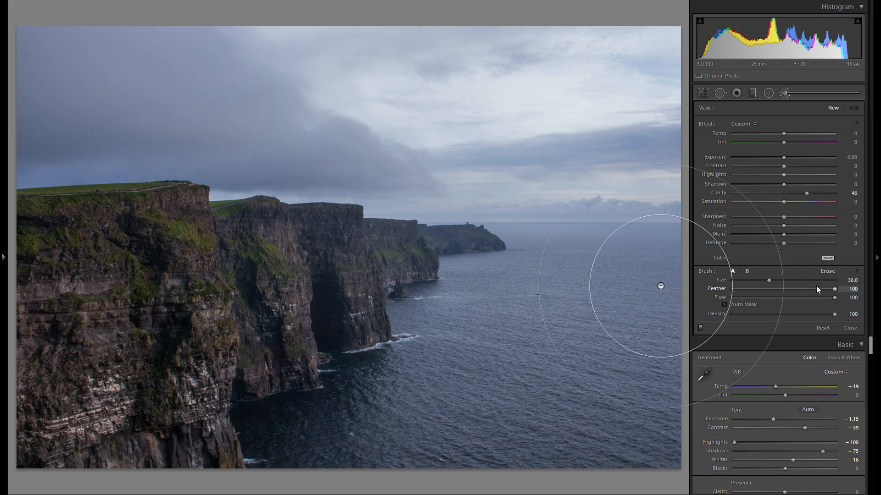
{"action": "scroll", "coordinate": [598, 330], "scroll_direction": "down", "scroll_amount": 3}
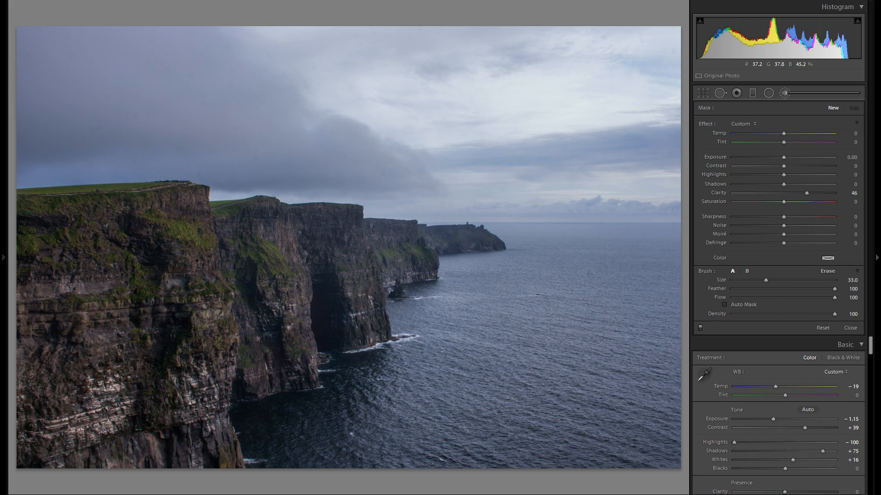
{"action": "left_click", "coordinate": [598, 329]}
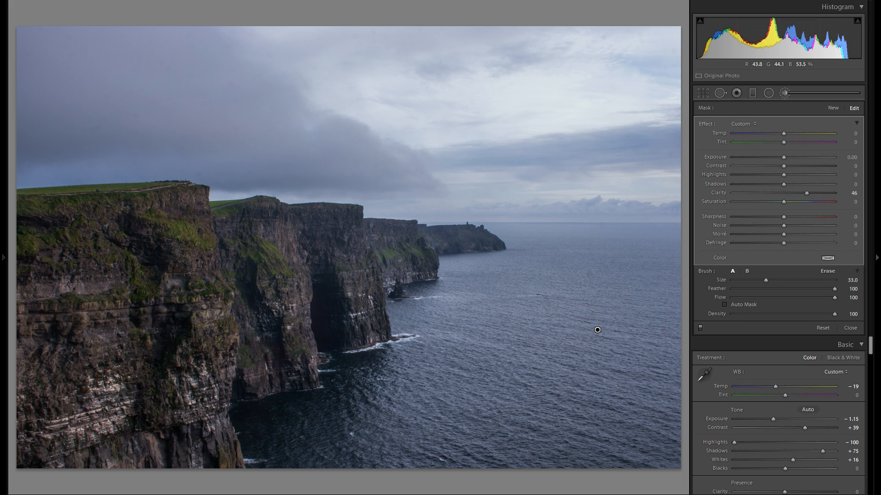
- Compare the sea with the brush adjustment off and on, and close the adjustment brush
{"action": "key", "text": "o"}
{"action": "left_click", "coordinate": [700, 327]}
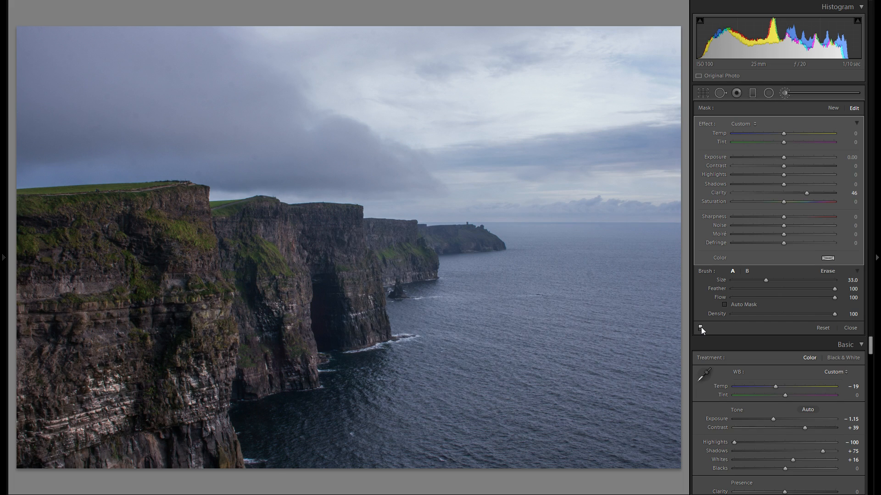
{"action": "left_click", "coordinate": [701, 327]}
{"action": "left_click", "coordinate": [784, 91]}
{"action": "left_click", "coordinate": [783, 91]}
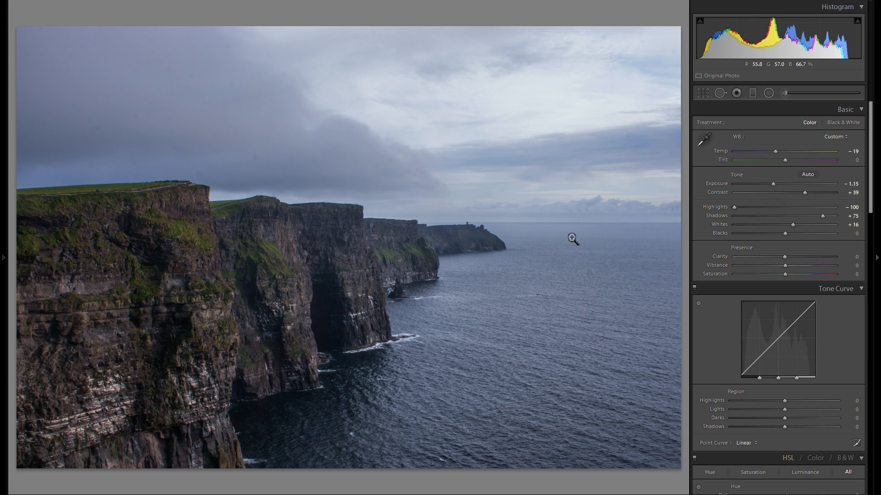
- Test stronger and weaker colour settings, settling on Vibrance +1 and Saturation +17
{"action": "left_click_drag", "start_coordinate": [785, 265], "coordinate": [805, 265]}
{"action": "double_click", "coordinate": [715, 265]}
{"action": "left_click_drag", "start_coordinate": [786, 276], "coordinate": [813, 266]}
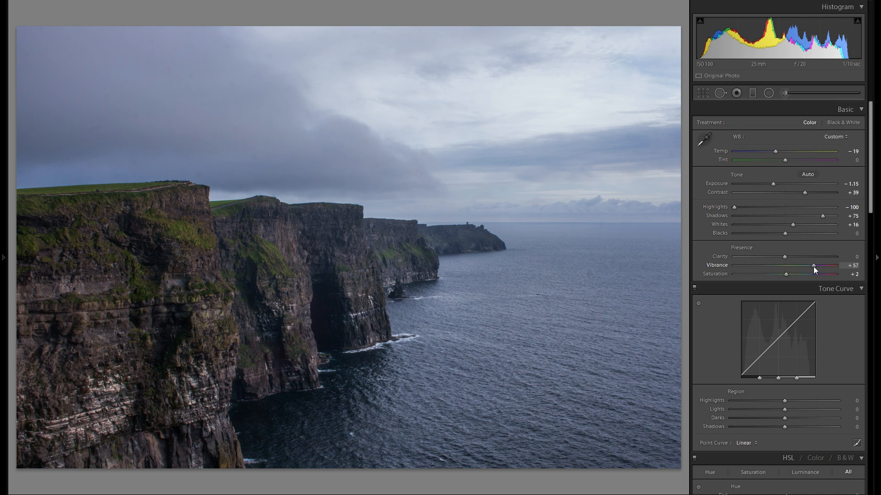
{"action": "double_click", "coordinate": [730, 266]}
{"action": "left_click_drag", "start_coordinate": [786, 276], "coordinate": [807, 276]}
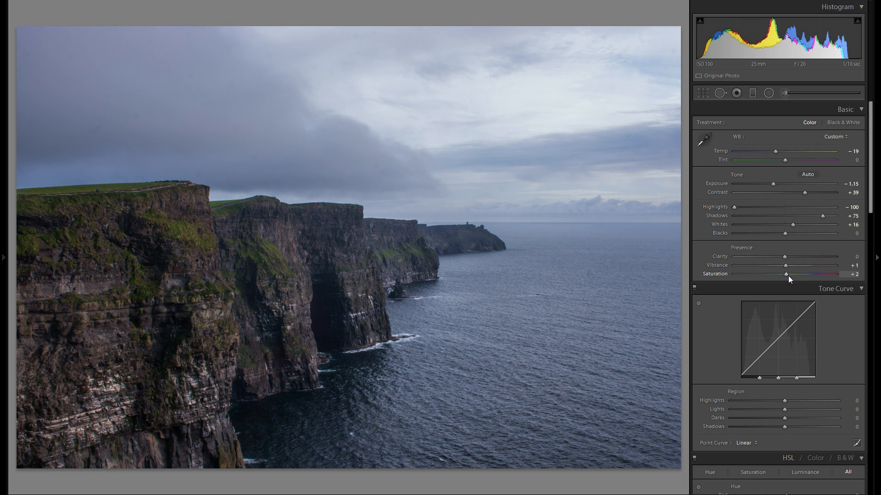
{"action": "left_click_drag", "start_coordinate": [787, 275], "coordinate": [766, 276]}
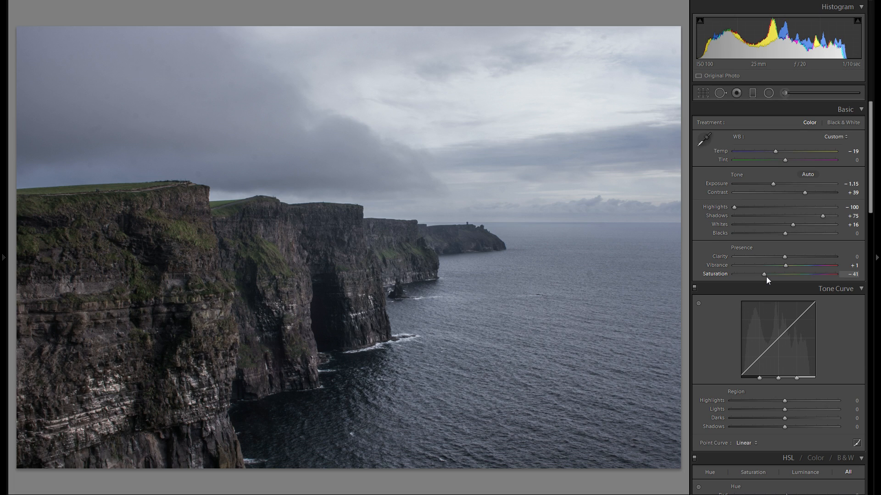
{"action": "left_click_drag", "start_coordinate": [766, 276], "coordinate": [795, 277]}
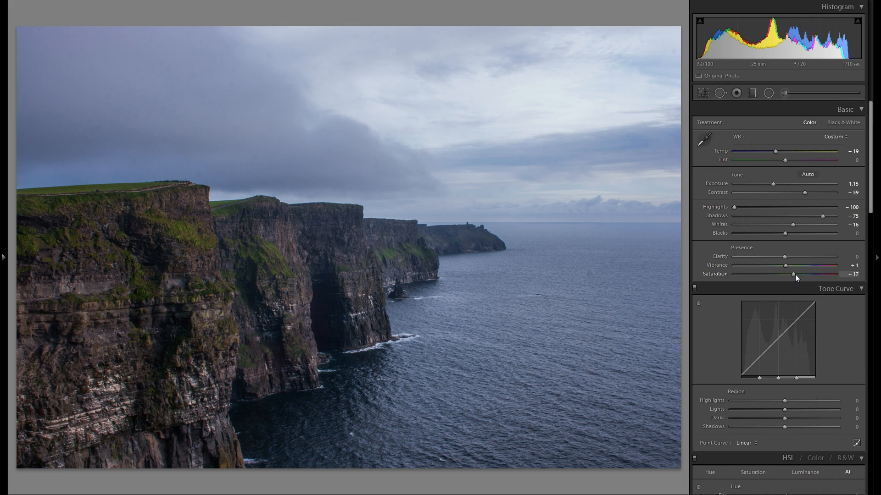
- Add a warm yellow split-toning tint to the highlights with hue 49 and saturation 24
{"action": "scroll", "coordinate": [777, 288], "scroll_direction": "down", "scroll_amount": 2}
{"action": "scroll", "coordinate": [778, 288], "scroll_direction": "down", "scroll_amount": 8}
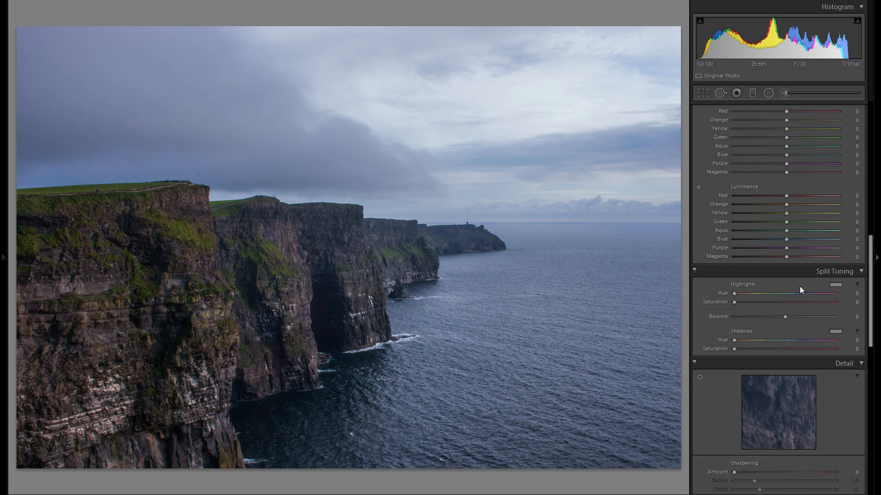
{"action": "left_click", "coordinate": [839, 286]}
{"action": "left_click_drag", "start_coordinate": [727, 308], "coordinate": [730, 315]}
{"action": "left_click_drag", "start_coordinate": [730, 319], "coordinate": [729, 317]}
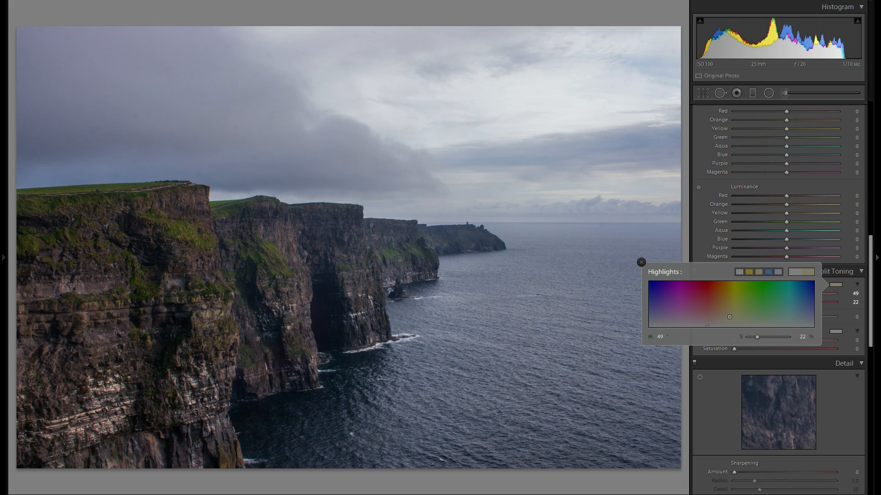
- Compare the white balance temperature setting with the highlight split-toning colour
{"action": "scroll", "coordinate": [774, 222], "scroll_direction": "up", "scroll_amount": 10}
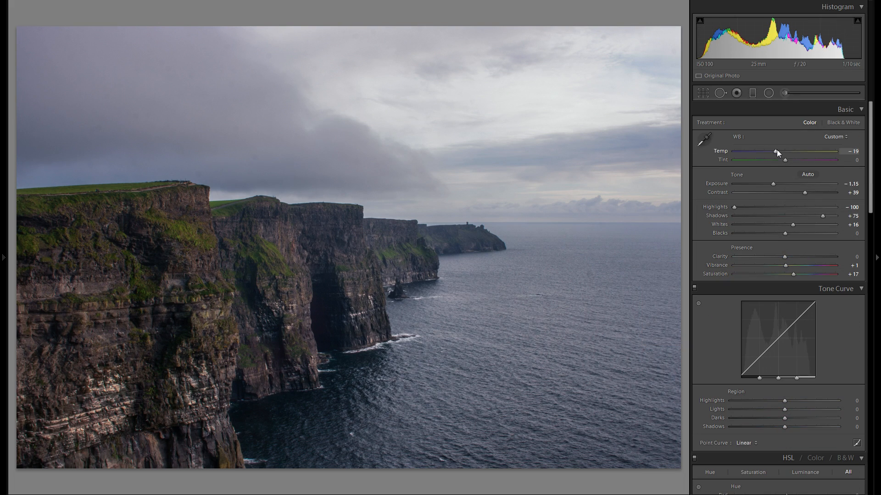
{"action": "scroll", "coordinate": [785, 225], "scroll_direction": "down", "scroll_amount": 12}
{"action": "scroll", "coordinate": [808, 284], "scroll_direction": "up", "scroll_amount": 2}
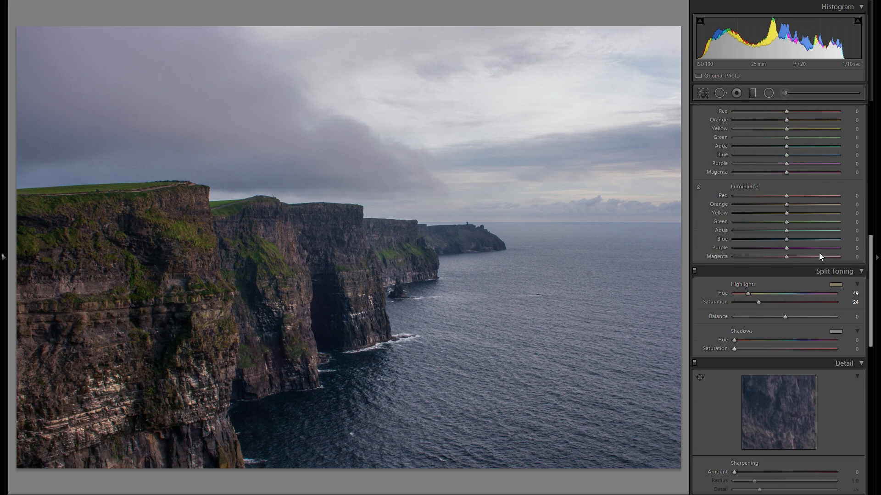
{"action": "left_click", "coordinate": [834, 286]}
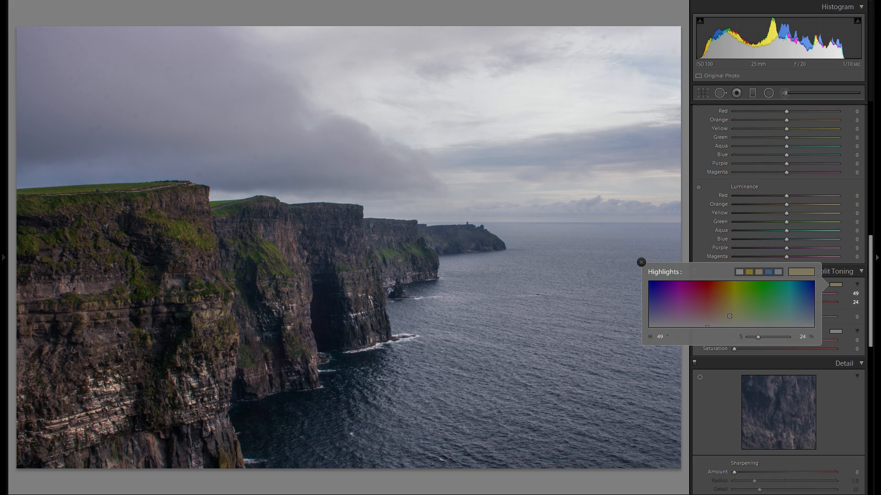
{"action": "scroll", "coordinate": [742, 277], "scroll_direction": "up", "scroll_amount": 5}
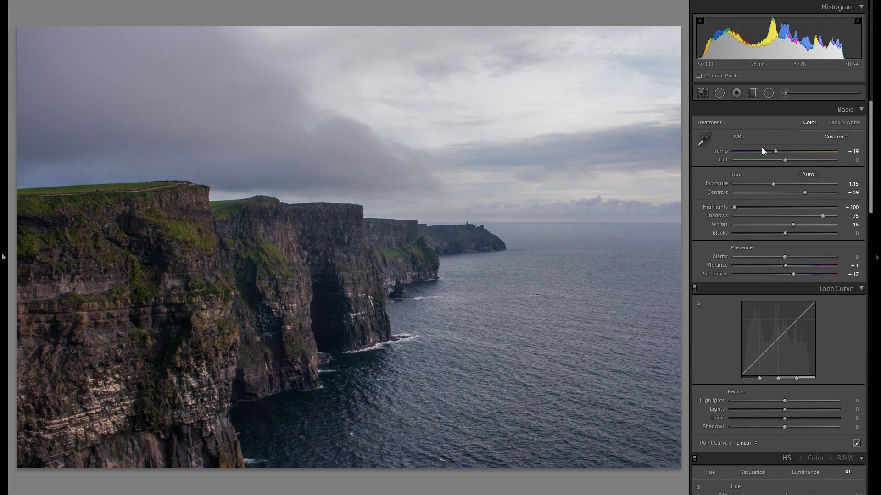
{"action": "scroll", "coordinate": [783, 277], "scroll_direction": "down", "scroll_amount": 4}
{"action": "scroll", "coordinate": [780, 295], "scroll_direction": "down", "scroll_amount": 4}
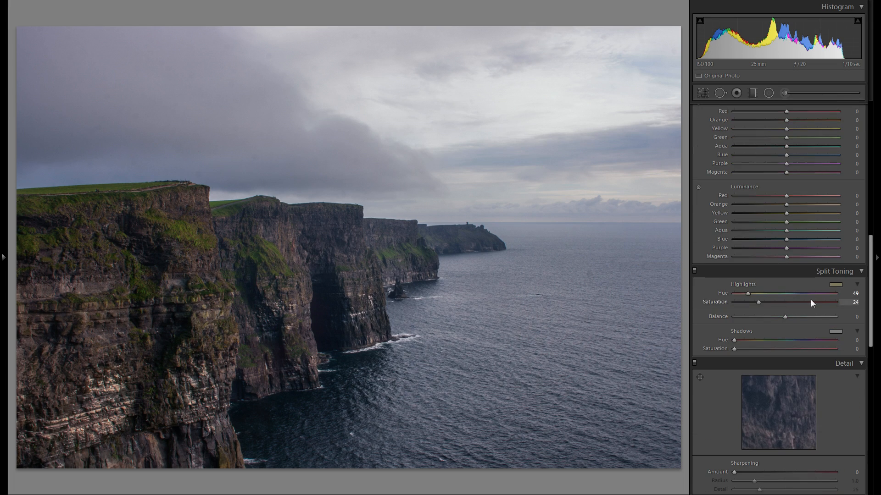
- Fine-tune the highlight split-toning colour to hue 48 and saturation 24, and close the colour picker
{"action": "left_click", "coordinate": [835, 285]}
{"action": "left_click", "coordinate": [728, 313]}
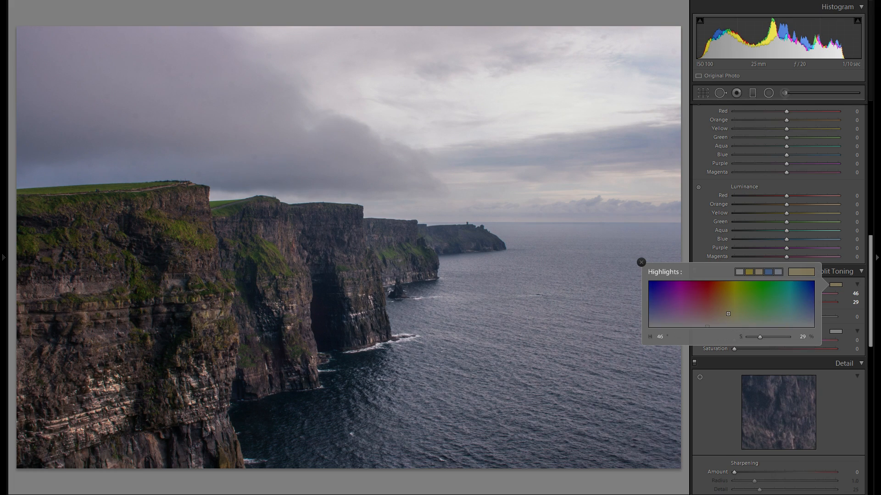
{"action": "left_click_drag", "start_coordinate": [729, 313], "coordinate": [731, 315]}
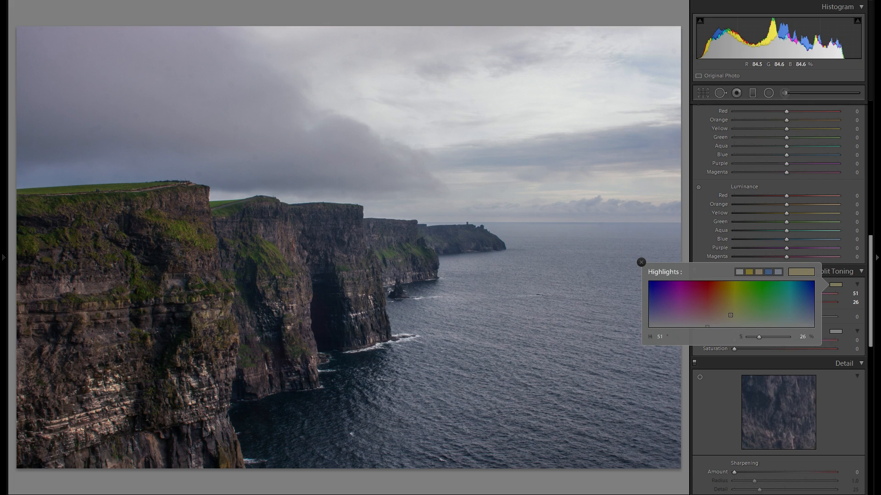
{"action": "left_click_drag", "start_coordinate": [730, 315], "coordinate": [729, 316]}
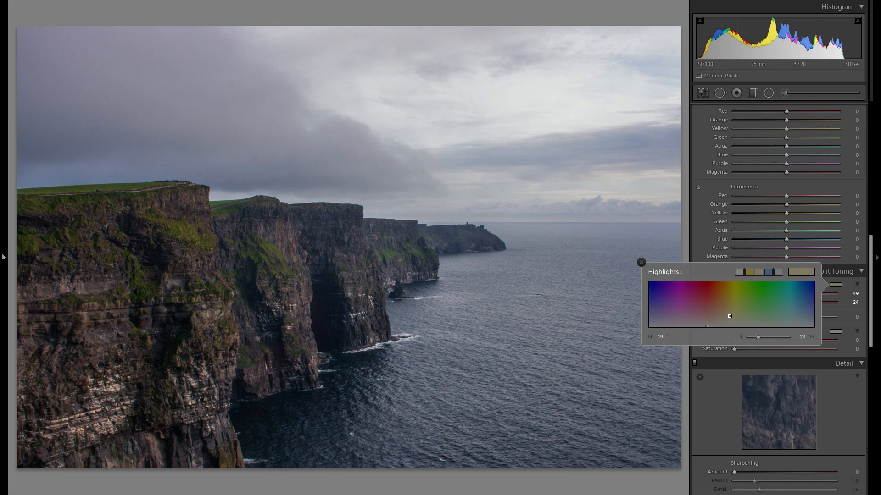
{"action": "left_click", "coordinate": [641, 262]}
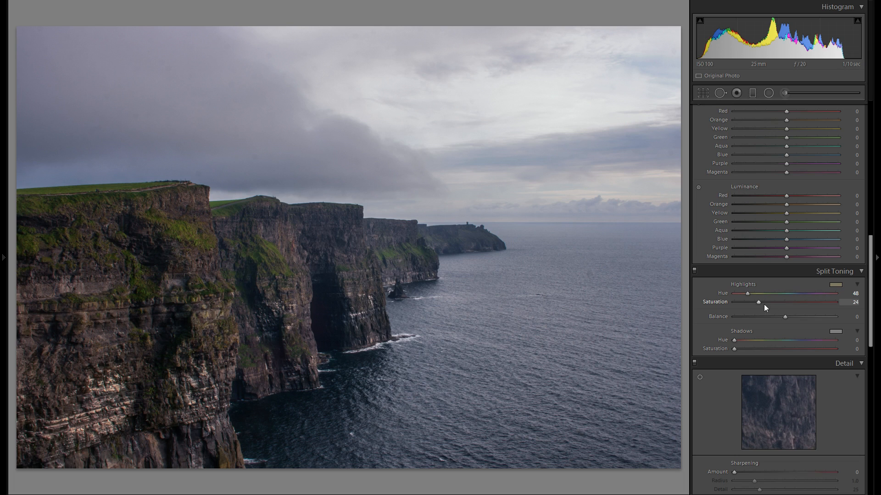
- Try the split-toning highlight saturation at 0 for comparison and undo that change
{"action": "left_click_drag", "start_coordinate": [761, 303], "coordinate": [658, 307]}
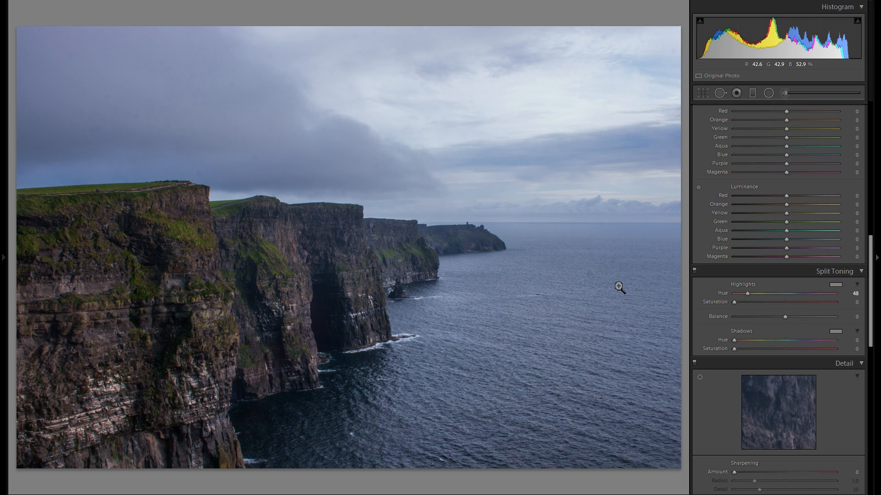
{"action": "key", "text": "ctrl+z"}
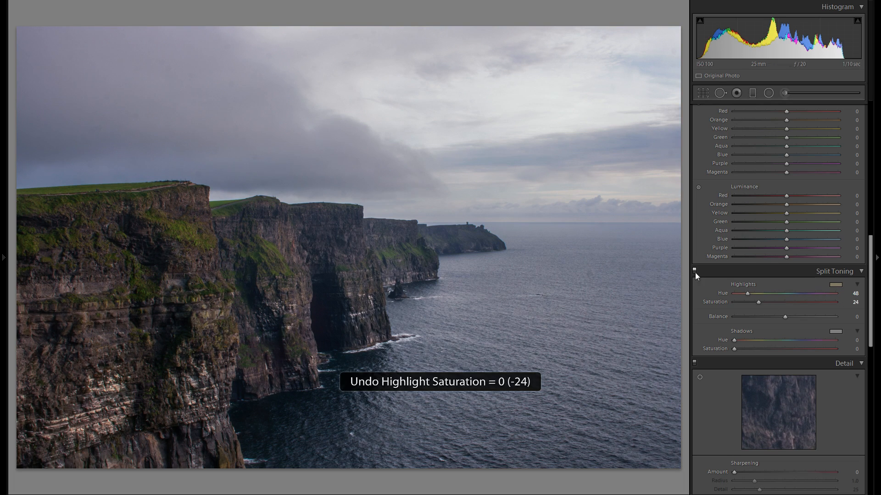
{"action": "scroll", "coordinate": [780, 328], "scroll_direction": "up", "scroll_amount": 5}
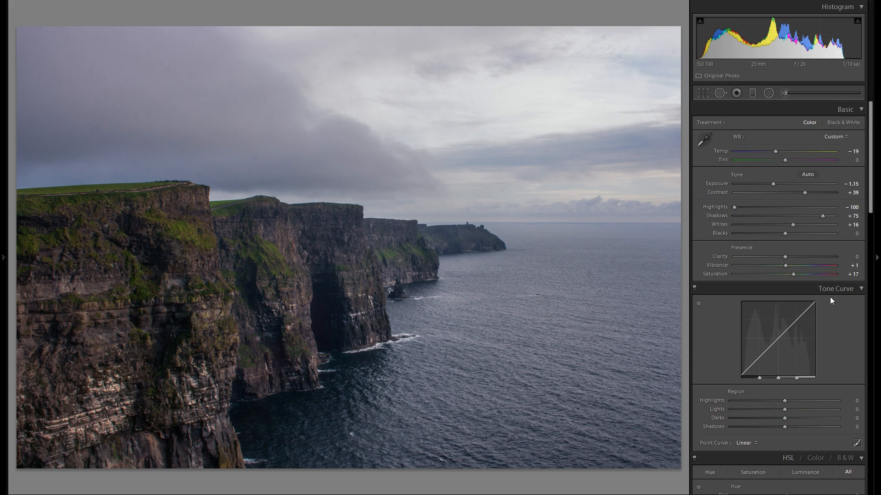
- Shape the tone curve regions with Highlights +30, Lights +27, Darks −6 and Shadows +15
{"action": "left_click_drag", "start_coordinate": [785, 401], "coordinate": [804, 406]}
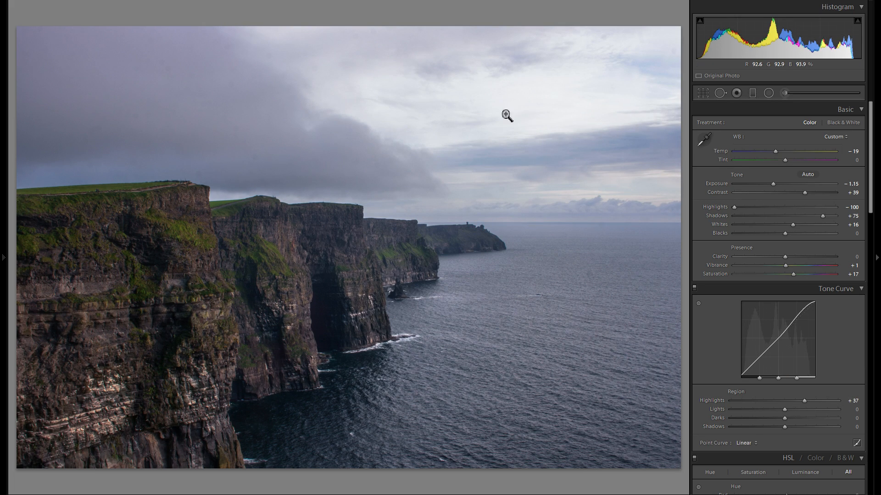
{"action": "left_click", "coordinate": [802, 400]}
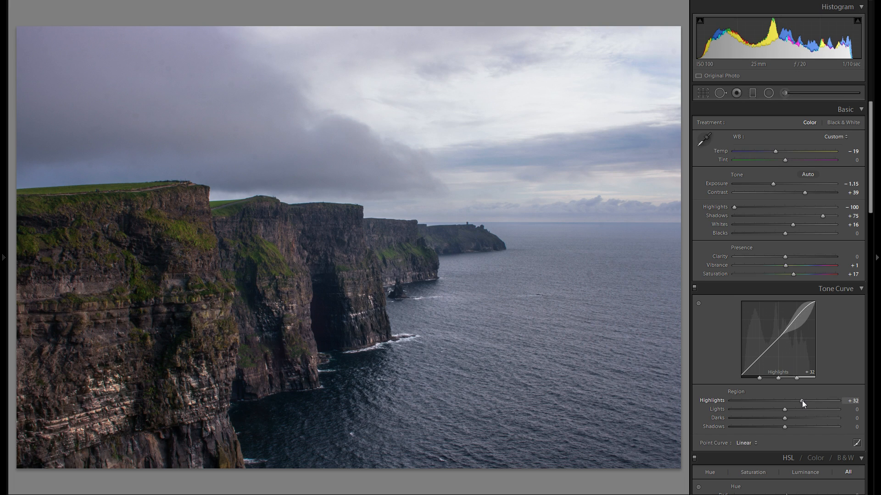
{"action": "mouse_move", "coordinate": [802, 400]}
{"action": "left_mouse_down"}
{"action": "mouse_move", "coordinate": [788, 398]}
{"action": "mouse_move", "coordinate": [813, 404]}
{"action": "mouse_move", "coordinate": [801, 401]}
{"action": "left_mouse_up"}
{"action": "mouse_move", "coordinate": [801, 401]}
{"action": "left_mouse_down"}
{"action": "mouse_move", "coordinate": [792, 401]}
{"action": "mouse_move", "coordinate": [800, 401]}
{"action": "left_mouse_up"}
{"action": "mouse_move", "coordinate": [784, 410]}
{"action": "left_mouse_down"}
{"action": "mouse_move", "coordinate": [808, 412]}
{"action": "mouse_move", "coordinate": [795, 411]}
{"action": "left_mouse_up"}
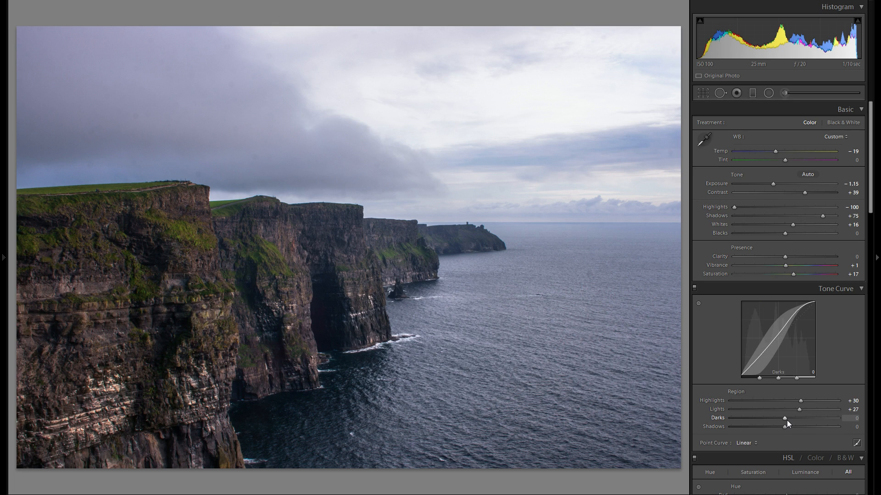
{"action": "mouse_move", "coordinate": [785, 420]}
{"action": "left_mouse_down"}
{"action": "mouse_move", "coordinate": [775, 428]}
{"action": "mouse_move", "coordinate": [804, 430]}
{"action": "mouse_move", "coordinate": [784, 430]}
{"action": "mouse_move", "coordinate": [795, 431]}
{"action": "left_mouse_up"}
- Try the Medium Contrast point curve against Linear, return to Linear, and compare the photo with the tone curve off and on
{"action": "left_click", "coordinate": [751, 445]}
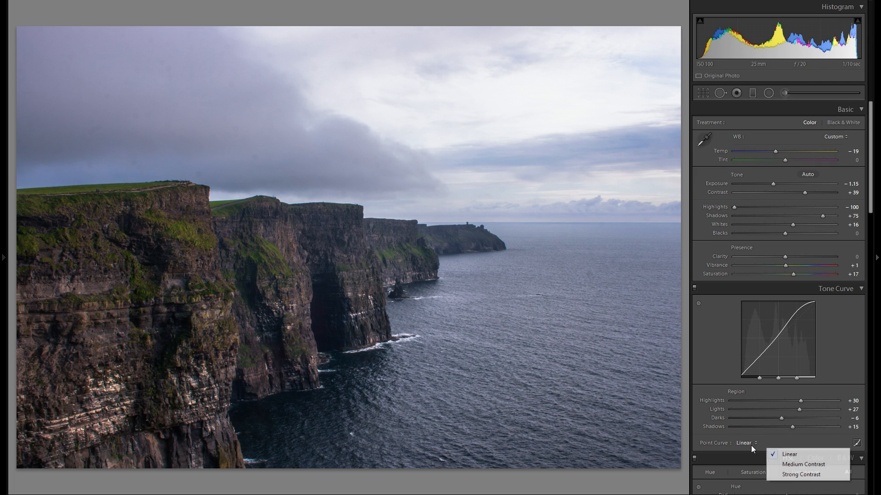
{"action": "left_click", "coordinate": [784, 464]}
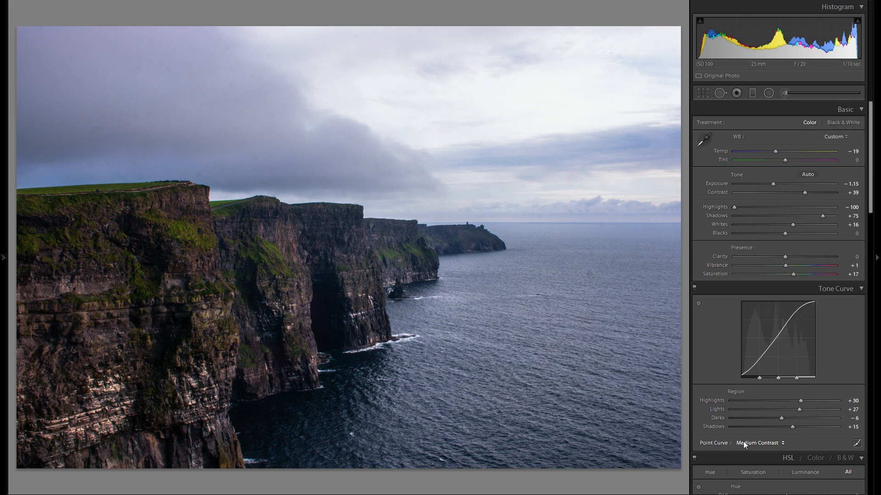
{"action": "left_click", "coordinate": [743, 444]}
{"action": "left_click", "coordinate": [781, 455]}
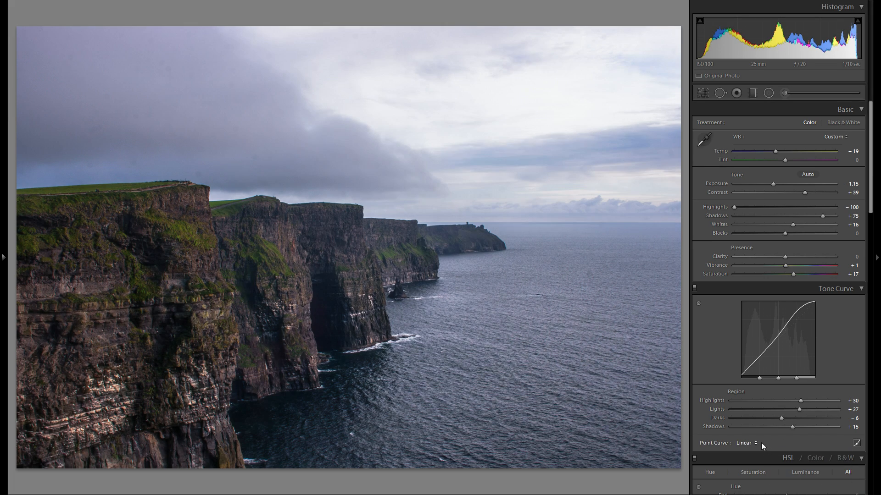
{"action": "left_click", "coordinate": [756, 441]}
{"action": "left_click", "coordinate": [782, 465]}
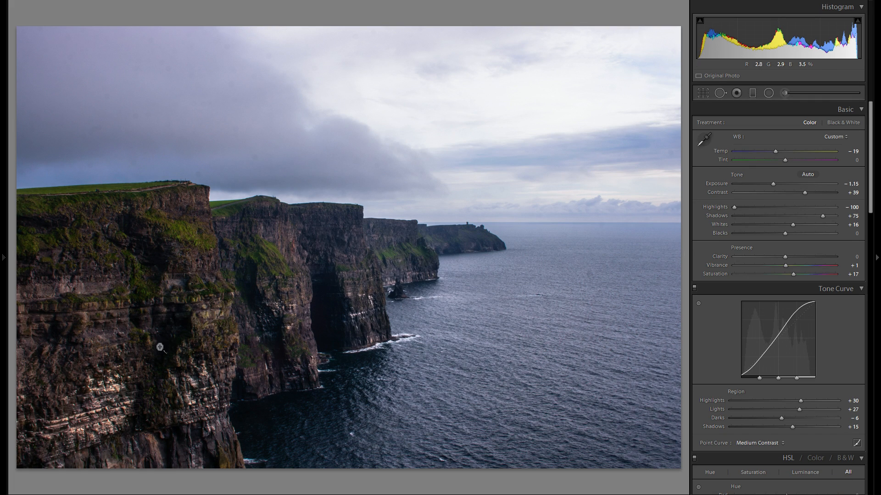
{"action": "left_click", "coordinate": [772, 445]}
{"action": "left_click", "coordinate": [775, 451]}
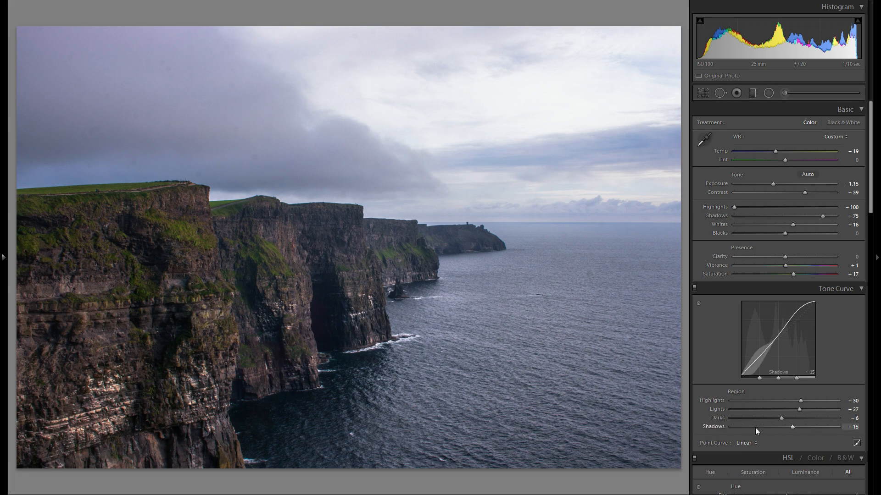
{"action": "left_click", "coordinate": [694, 288]}
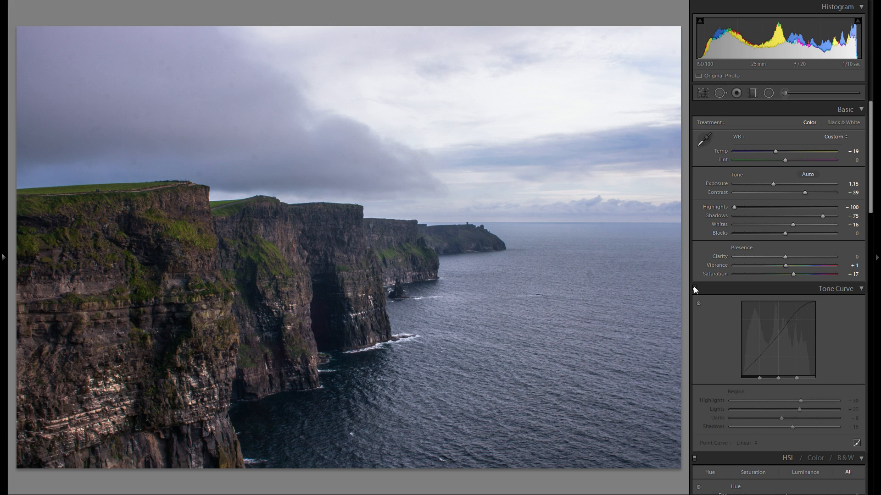
{"action": "left_click", "coordinate": [694, 288]}
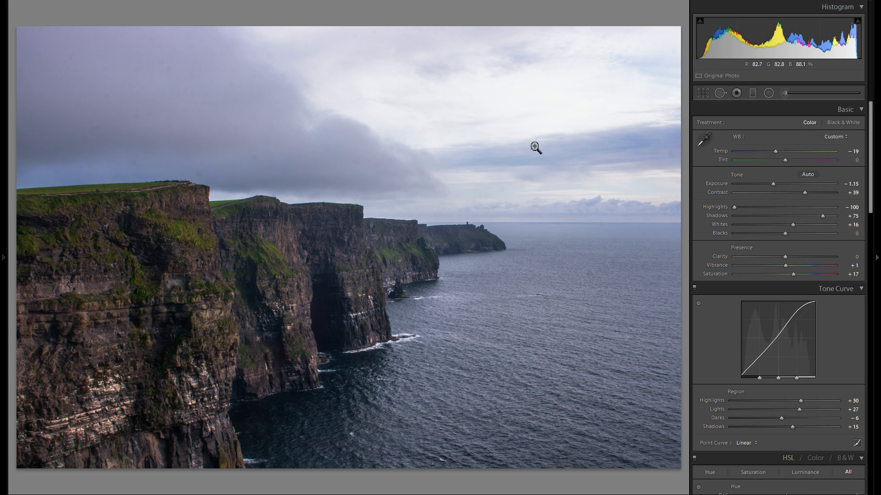
- Reset the adjustment brush's clarity to 0, set its exposure to −0.89, and close the brush
{"action": "left_click", "coordinate": [784, 94]}
{"action": "double_click", "coordinate": [715, 193]}
{"action": "left_click", "coordinate": [772, 158]}
{"action": "scroll", "coordinate": [498, 103], "scroll_direction": "up", "scroll_amount": 1}
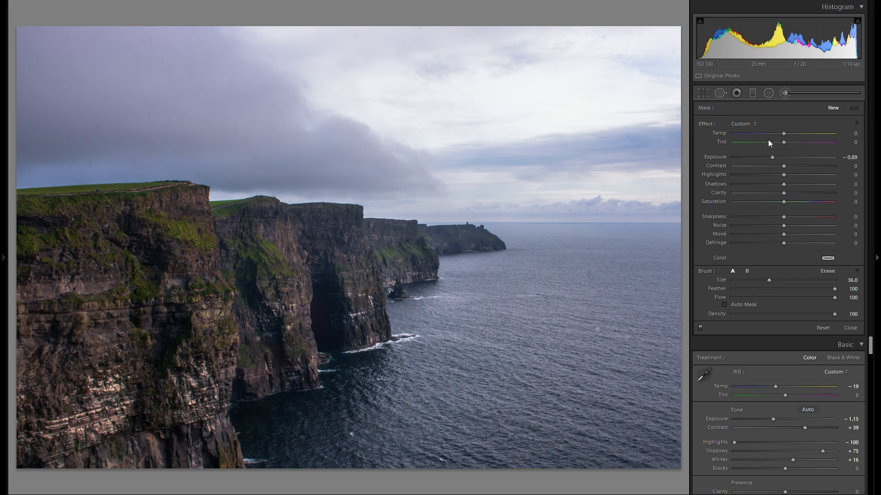
{"action": "left_click", "coordinate": [785, 94]}
- Add a graduated filter darkening the sky, tilt it slightly and position its transition across the cliff tops and horizon
{"action": "left_click", "coordinate": [754, 92]}
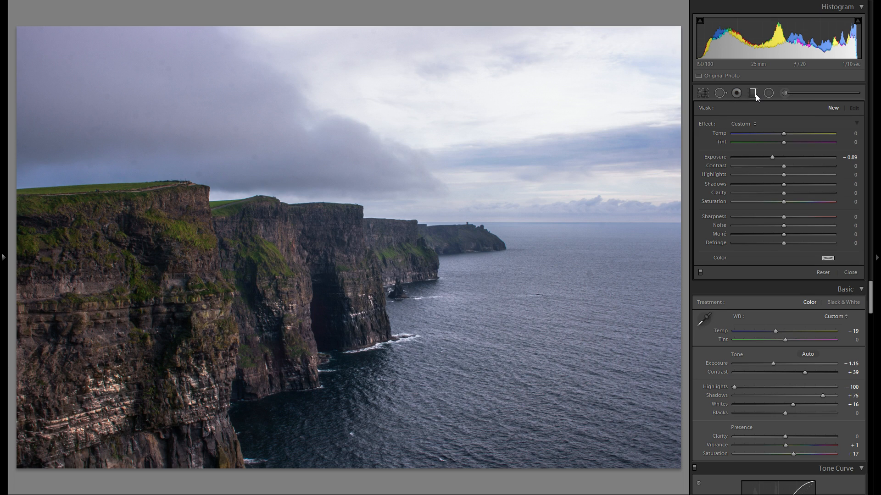
{"action": "left_click_drag", "start_coordinate": [394, 149], "coordinate": [385, 261]}
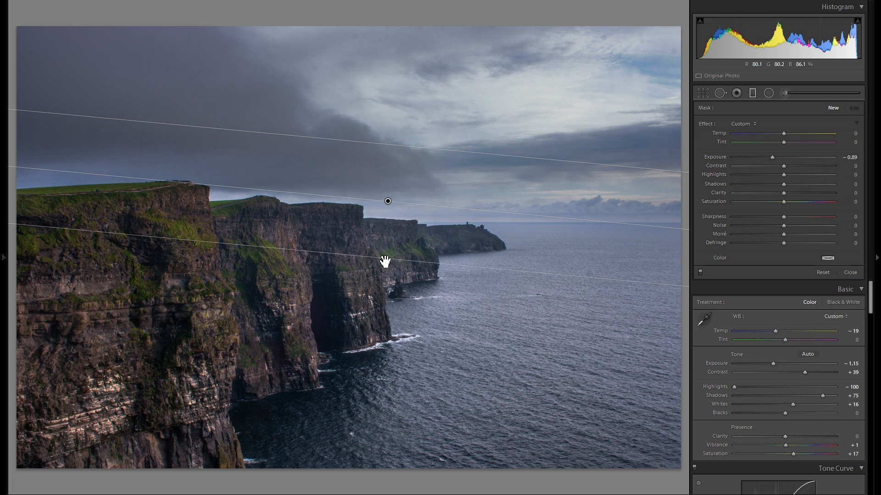
{"action": "left_click_drag", "start_coordinate": [388, 202], "coordinate": [390, 184]}
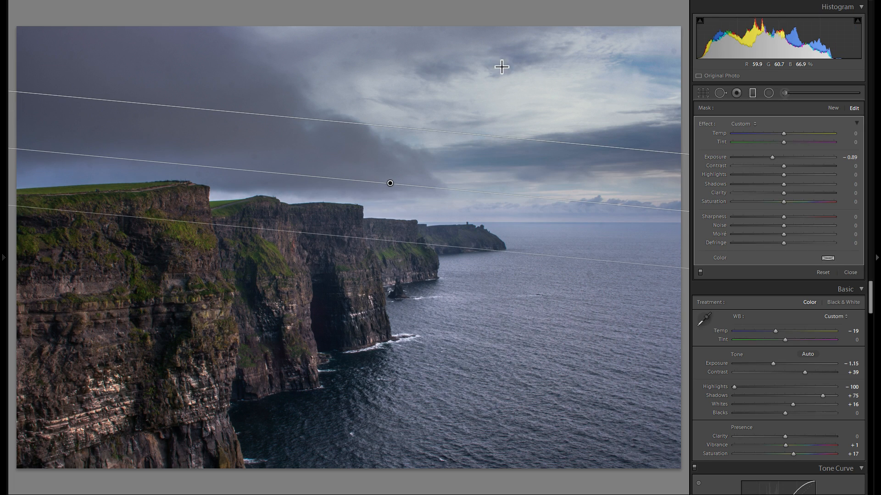
{"action": "mouse_move", "coordinate": [258, 172]}
{"action": "left_mouse_down"}
{"action": "mouse_move", "coordinate": [287, 136]}
{"action": "mouse_move", "coordinate": [250, 157]}
{"action": "mouse_move", "coordinate": [251, 176]}
{"action": "left_mouse_up"}
{"action": "left_click_drag", "start_coordinate": [390, 183], "coordinate": [391, 184]}
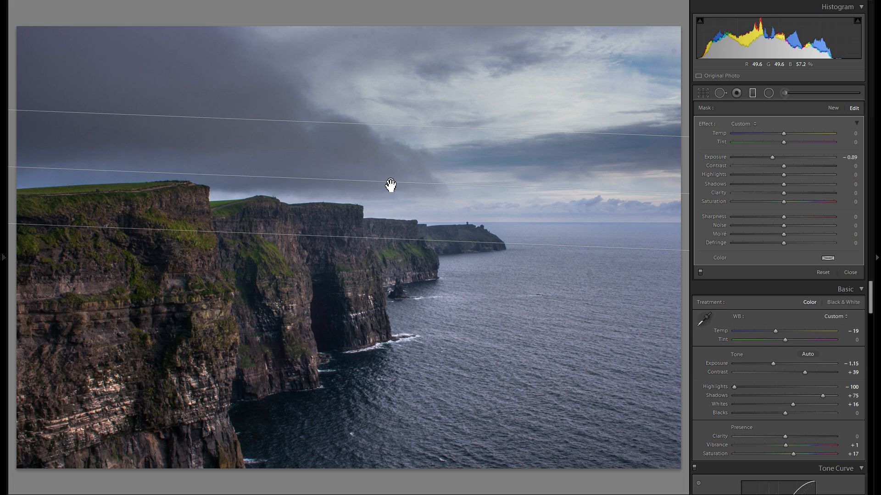
{"action": "left_click_drag", "start_coordinate": [392, 184], "coordinate": [393, 197]}
{"action": "left_click_drag", "start_coordinate": [403, 253], "coordinate": [384, 252]}
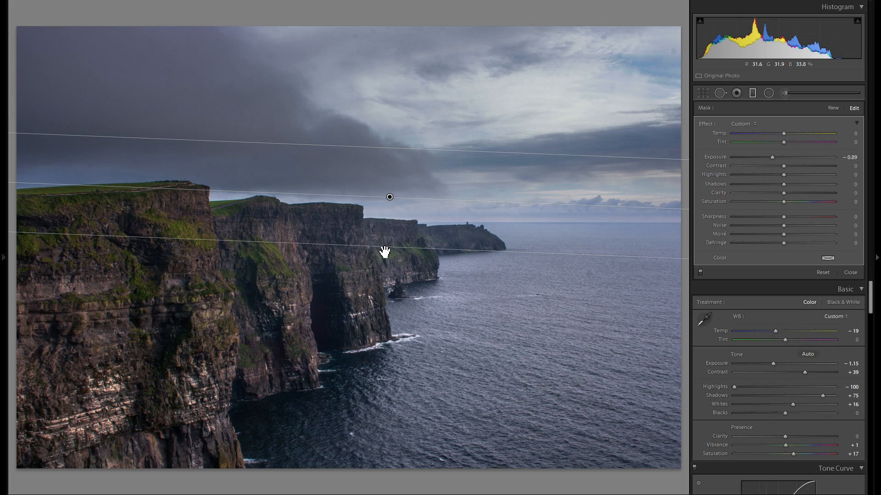
- Set the sky's graduated filter to exposure −0.85, contrast 62 and clarity 33
{"action": "left_click_drag", "start_coordinate": [773, 158], "coordinate": [775, 158]}
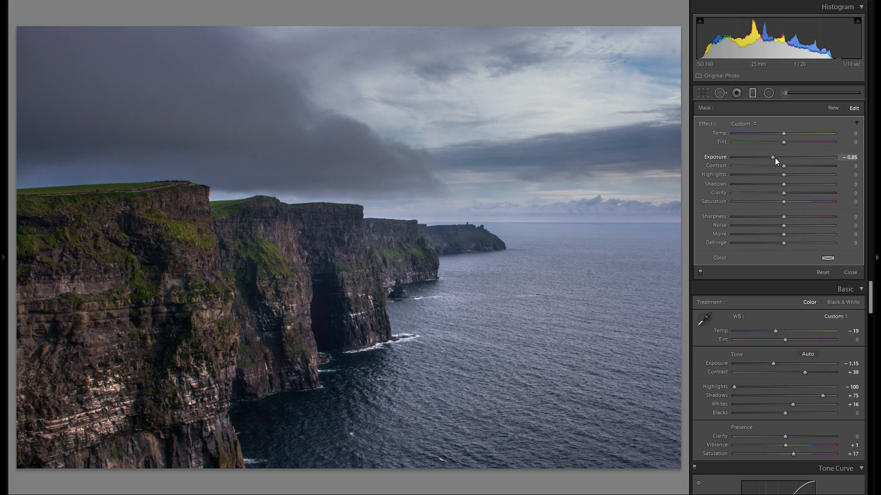
{"action": "left_click_drag", "start_coordinate": [795, 169], "coordinate": [815, 170]}
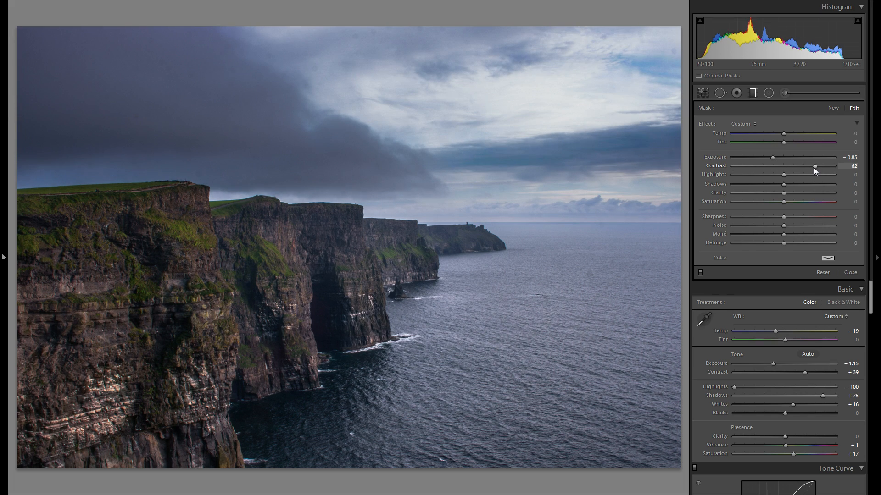
{"action": "left_click_drag", "start_coordinate": [808, 198], "coordinate": [804, 194]}
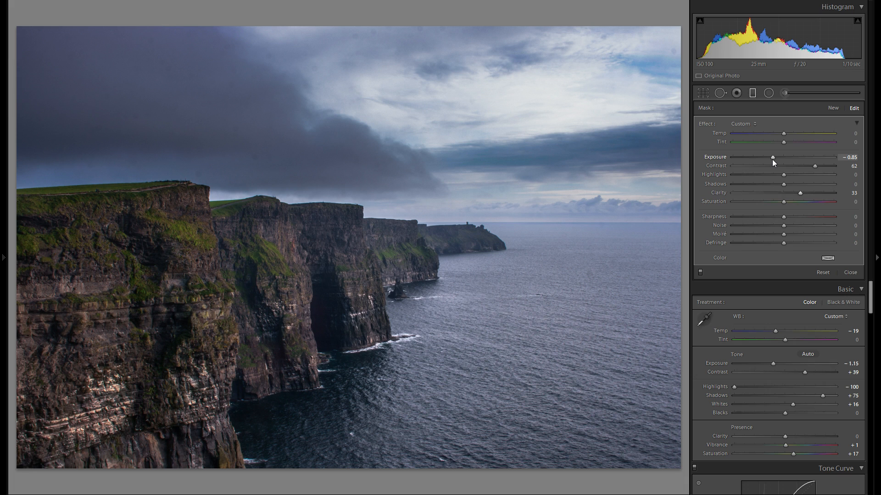
- Compare the photo with the graduated filter off and on, and close the filter
{"action": "left_click", "coordinate": [700, 273]}
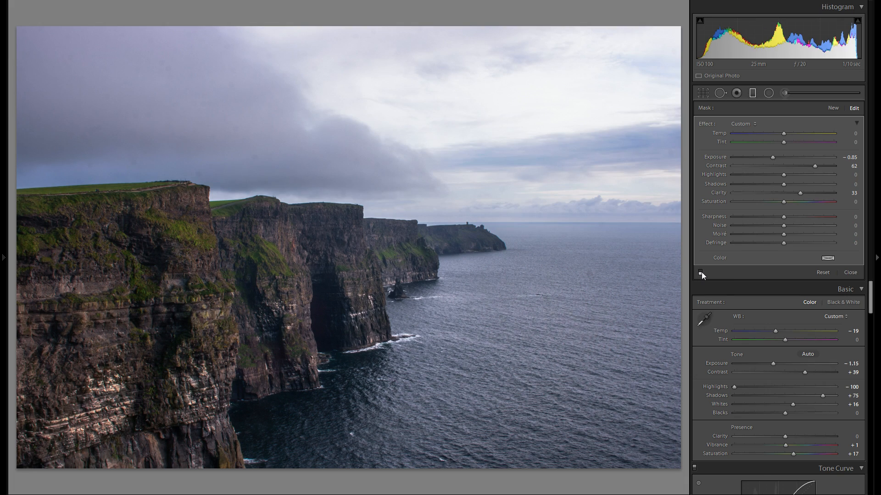
{"action": "left_click", "coordinate": [700, 272]}
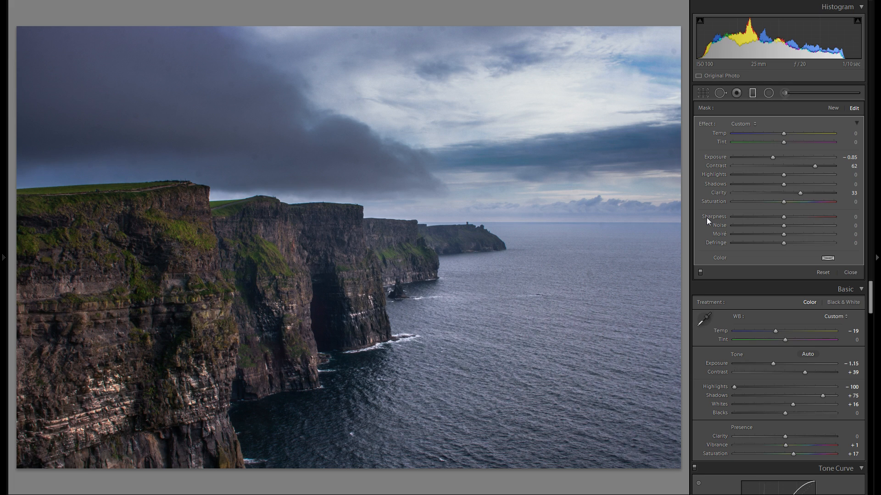
{"action": "left_click", "coordinate": [752, 94]}
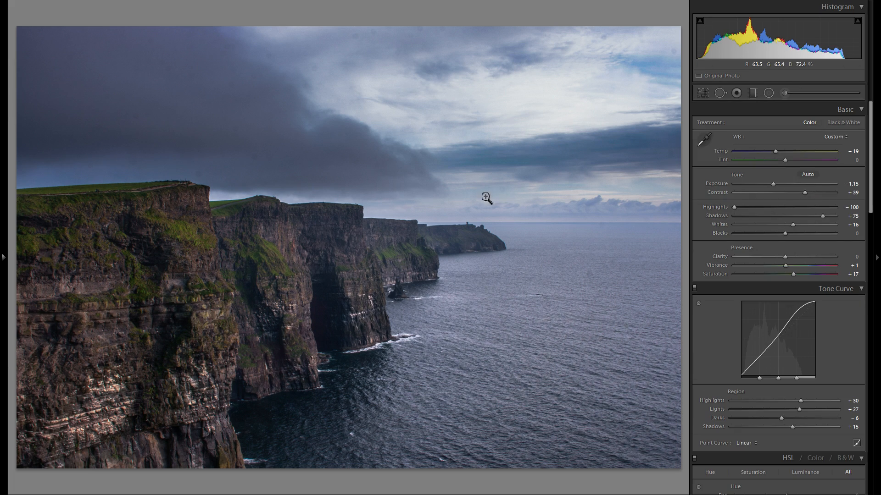
- Darken the bright clouds with an adjustment brush stroke at size 24 and exposure −0.20, and close the brush
{"action": "left_click", "coordinate": [785, 93]}
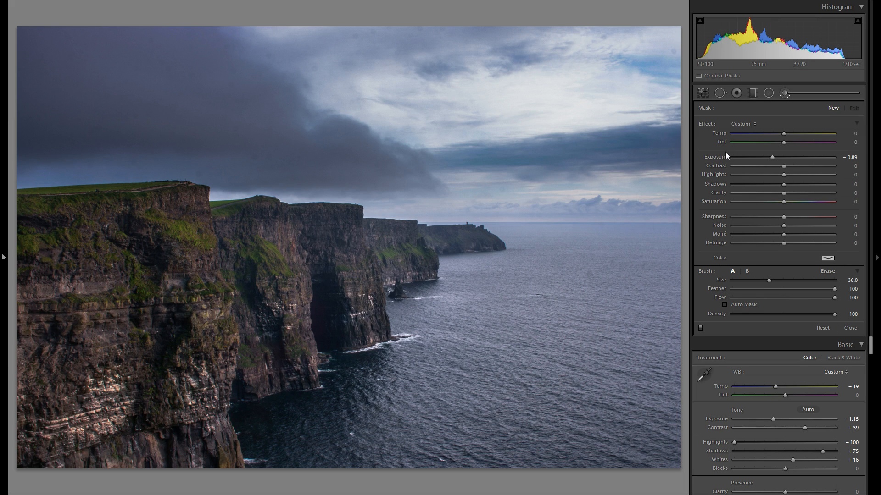
{"action": "double_click", "coordinate": [720, 156]}
{"action": "key", "text": "bracketleft"}
{"action": "left_click_drag", "start_coordinate": [784, 157], "coordinate": [780, 158]}
{"action": "key", "text": "bracketleft"}
{"action": "key", "text": "bracketleft"}
{"action": "key", "text": "bracketleft"}
{"action": "left_click_drag", "start_coordinate": [611, 89], "coordinate": [449, 89]}
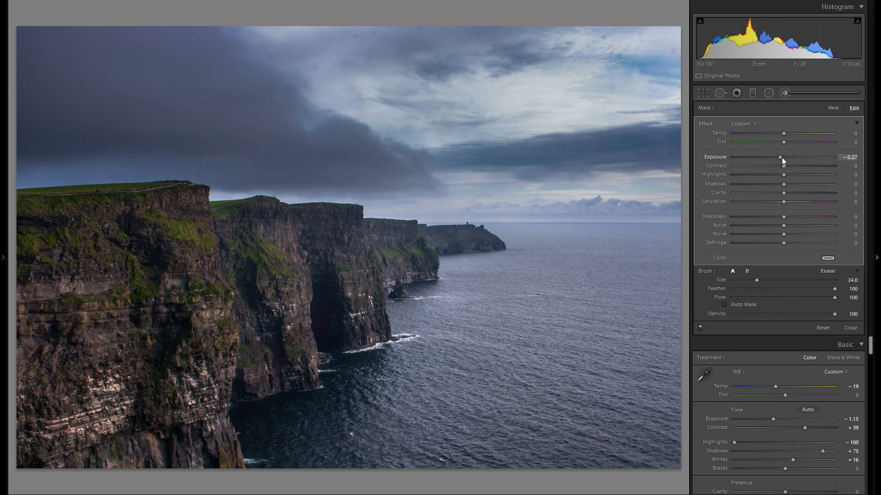
{"action": "left_click_drag", "start_coordinate": [782, 157], "coordinate": [784, 156]}
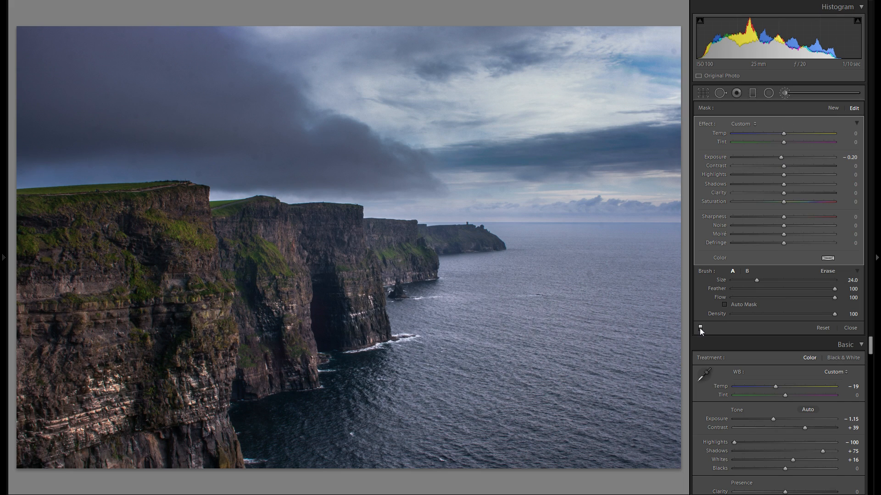
{"action": "left_click", "coordinate": [783, 96]}
- Compare the history state with the tone curve highlights at 30 against the latest edit, and return to the latest state
{"action": "left_click", "coordinate": [5, 228]}
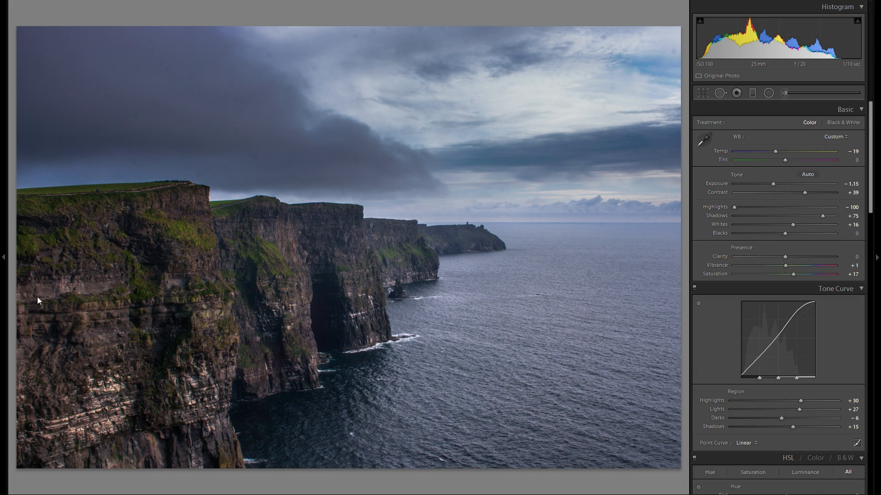
{"action": "scroll", "coordinate": [70, 340], "scroll_direction": "down", "scroll_amount": 3}
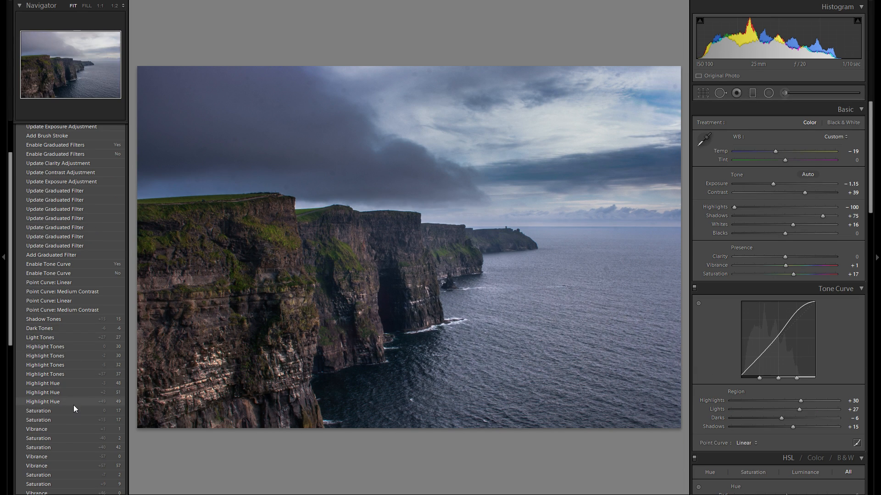
{"action": "left_click", "coordinate": [69, 347]}
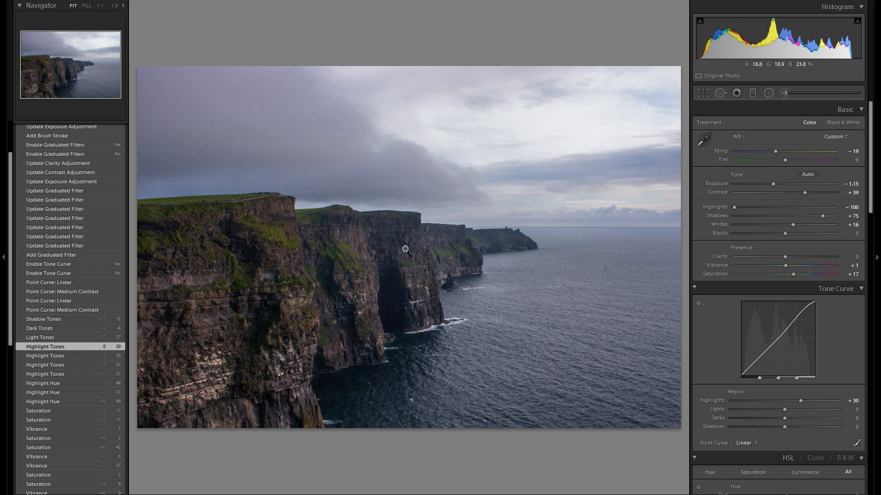
{"action": "scroll", "coordinate": [95, 267], "scroll_direction": "up", "scroll_amount": 5}
{"action": "left_click", "coordinate": [85, 168]}
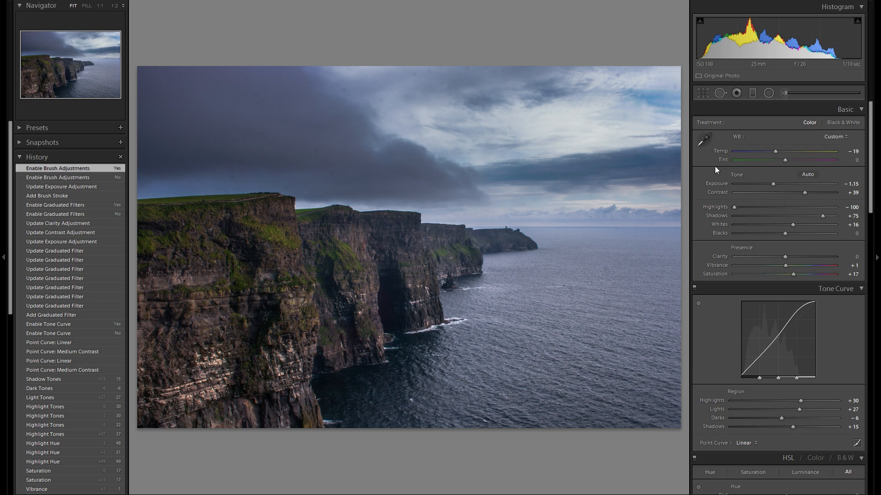
{"action": "left_click", "coordinate": [3, 158]}
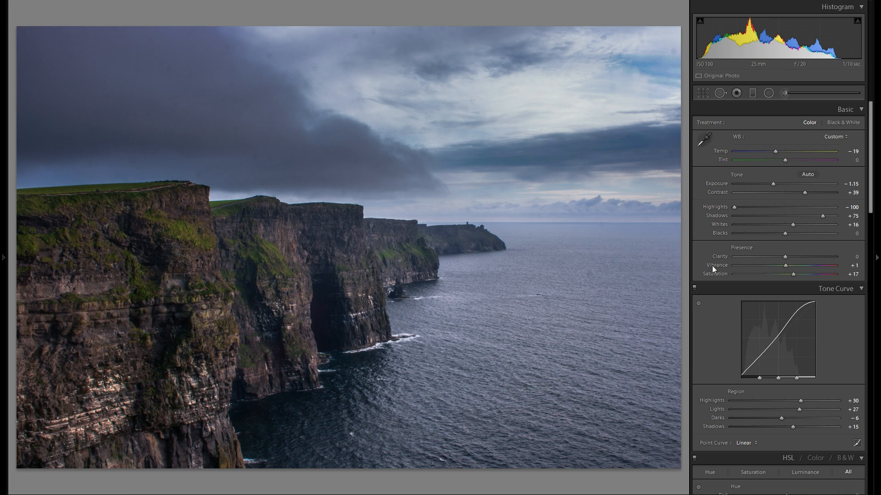
- Set the tone curve's Highlights region to +39
{"action": "left_click", "coordinate": [807, 401]}
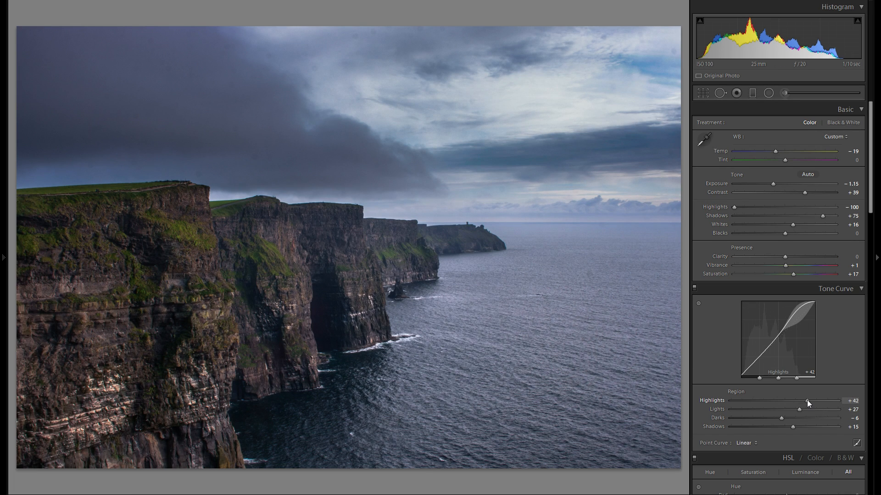
{"action": "left_click_drag", "start_coordinate": [810, 401], "coordinate": [805, 403]}
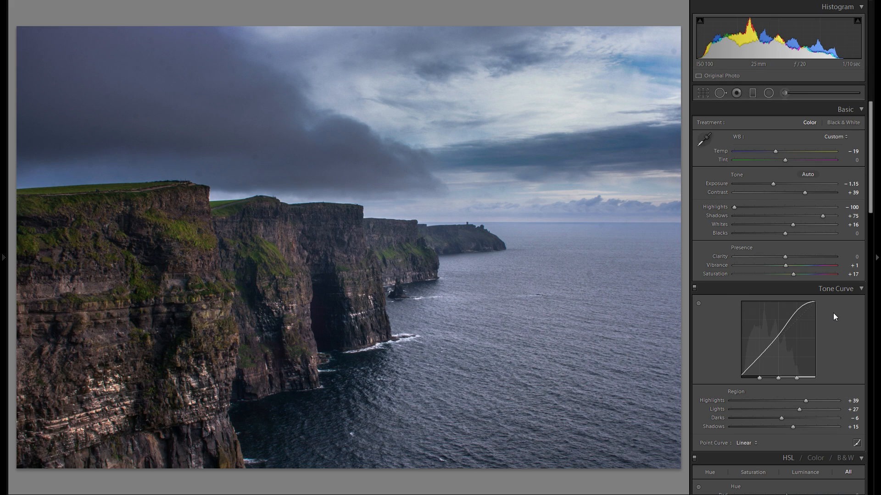
- Enable chromatic aberration removal in the lens corrections and zoom in on the cliff edges to check them
{"action": "scroll", "coordinate": [832, 313], "scroll_direction": "down", "scroll_amount": 6}
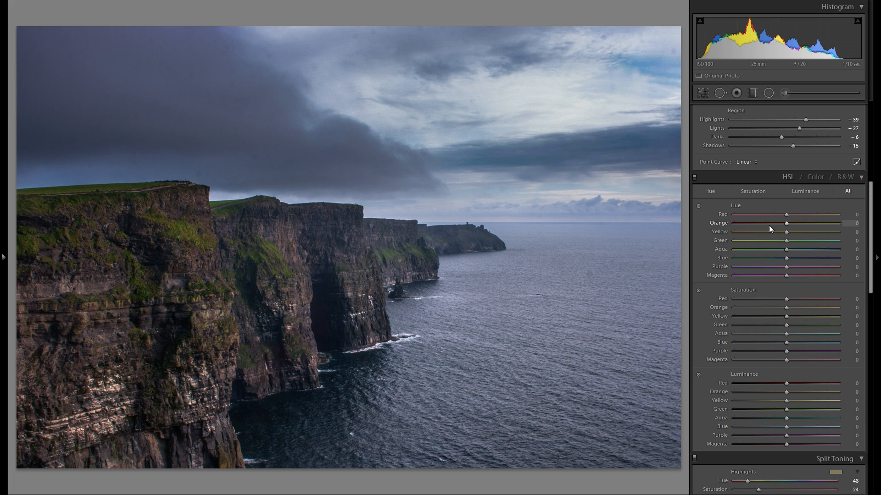
{"action": "scroll", "coordinate": [769, 225], "scroll_direction": "down", "scroll_amount": 6}
{"action": "scroll", "coordinate": [773, 247], "scroll_direction": "down", "scroll_amount": 8}
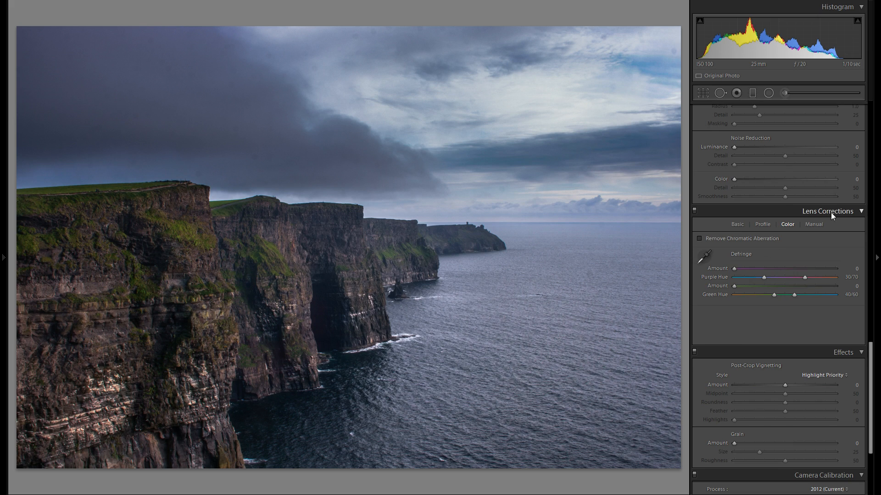
{"action": "left_click", "coordinate": [745, 238]}
{"action": "left_click", "coordinate": [326, 201]}
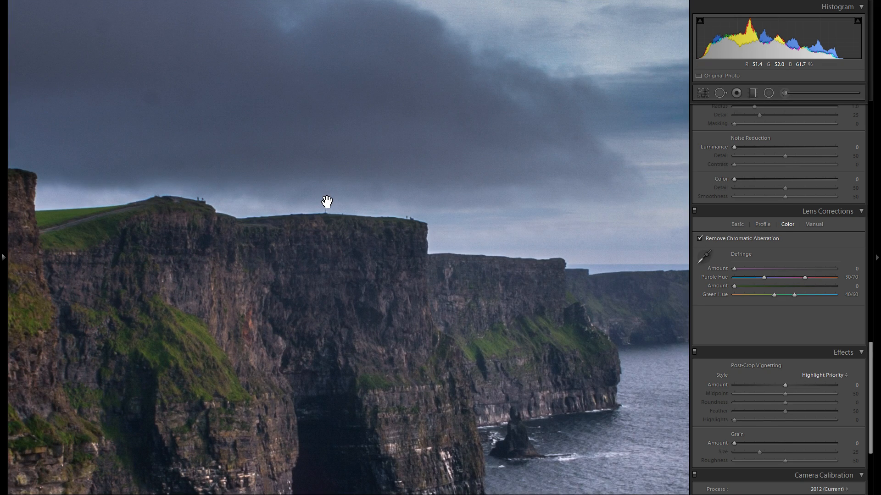
- Enable lens profile corrections with the Canon EF-S 18-55mm f/3.5-5.6 IS profile, and toggle them off and on to compare
{"action": "left_click", "coordinate": [732, 239]}
{"action": "left_click_drag", "start_coordinate": [88, 195], "coordinate": [216, 191]}
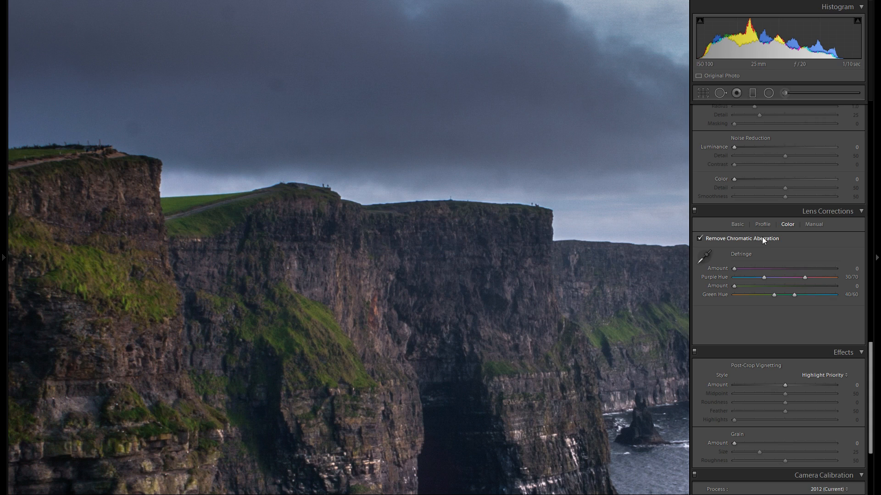
{"action": "left_click", "coordinate": [763, 224]}
{"action": "left_click", "coordinate": [390, 255]}
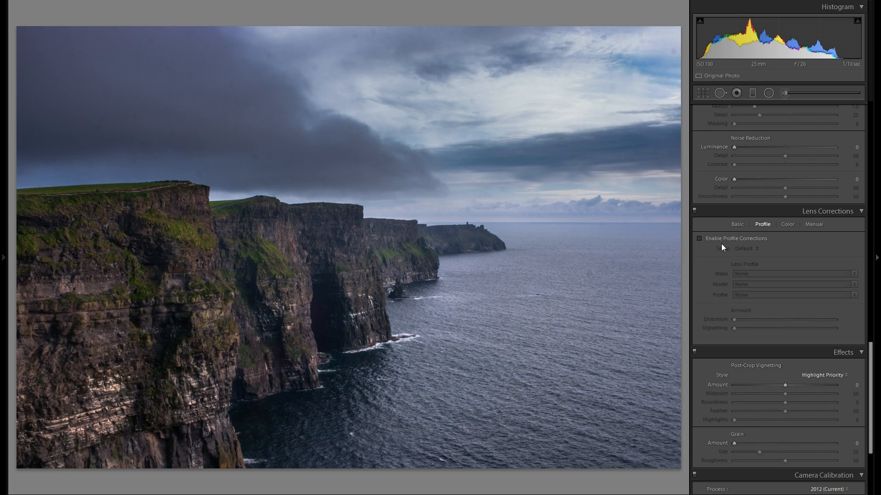
{"action": "left_click", "coordinate": [737, 237]}
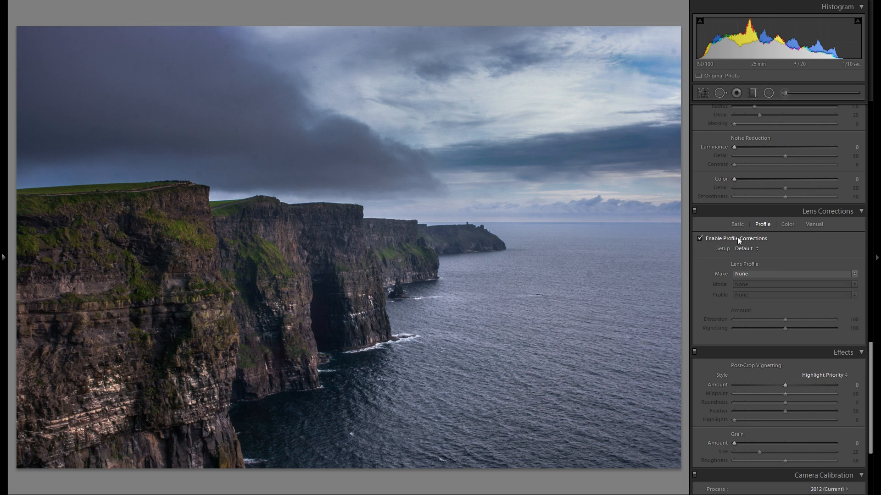
{"action": "left_click", "coordinate": [774, 271]}
{"action": "key", "text": "c"}
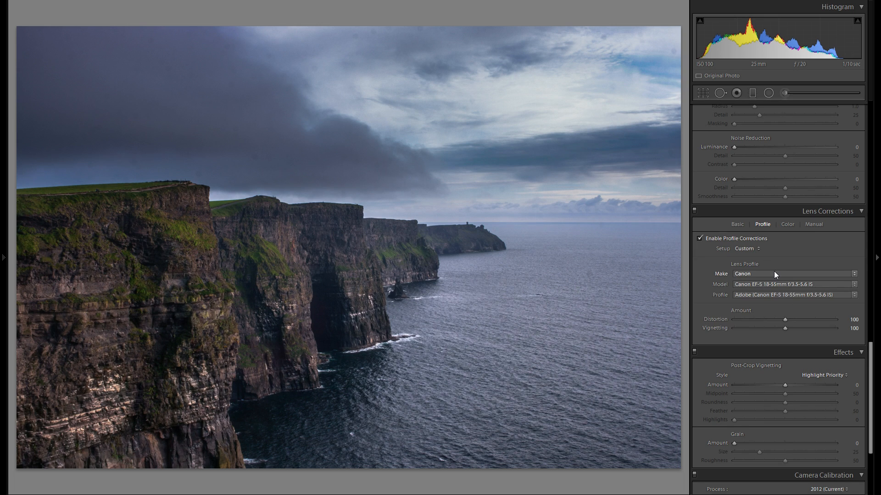
{"action": "left_click", "coordinate": [718, 240]}
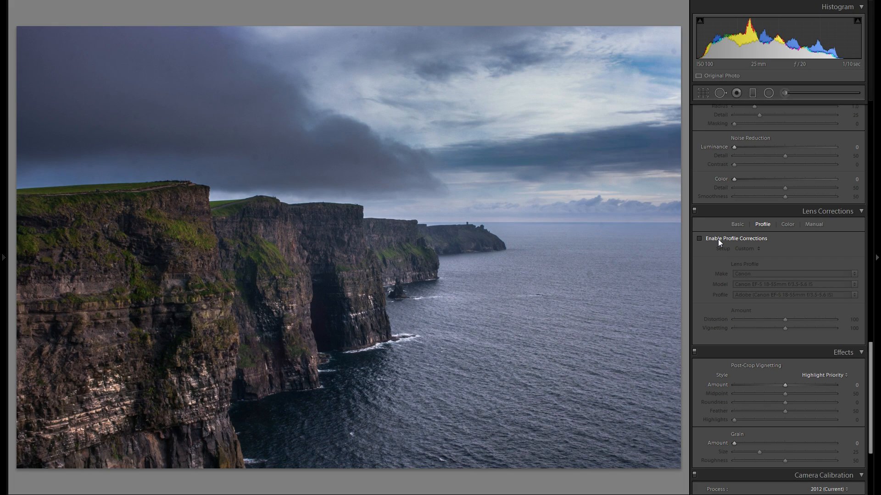
{"action": "left_click", "coordinate": [719, 239]}
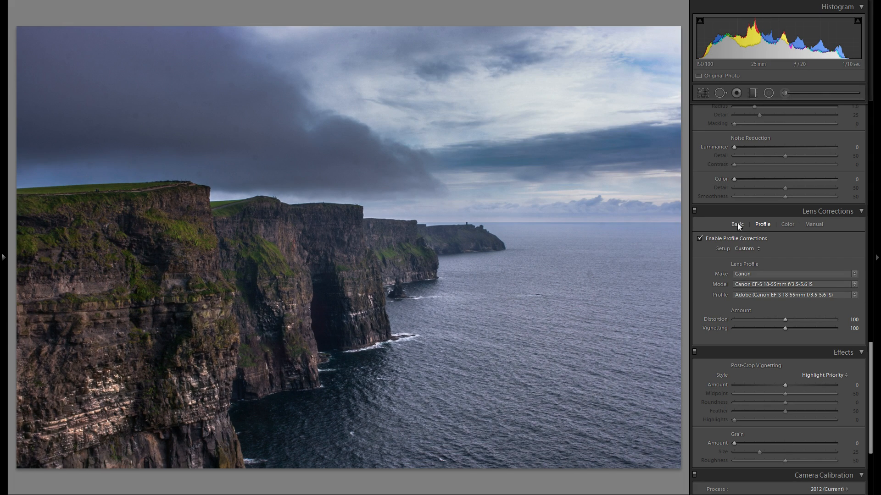
- Try colour noise reduction at 60 on the zoomed-in cliffs, and reset it to compare the colour noise
{"action": "scroll", "coordinate": [764, 290], "scroll_direction": "down", "scroll_amount": 3}
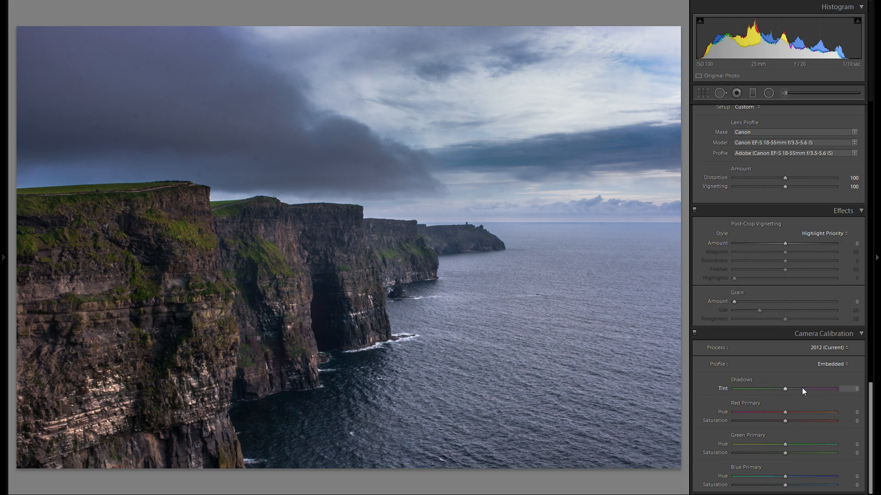
{"action": "scroll", "coordinate": [802, 390], "scroll_direction": "up", "scroll_amount": 8}
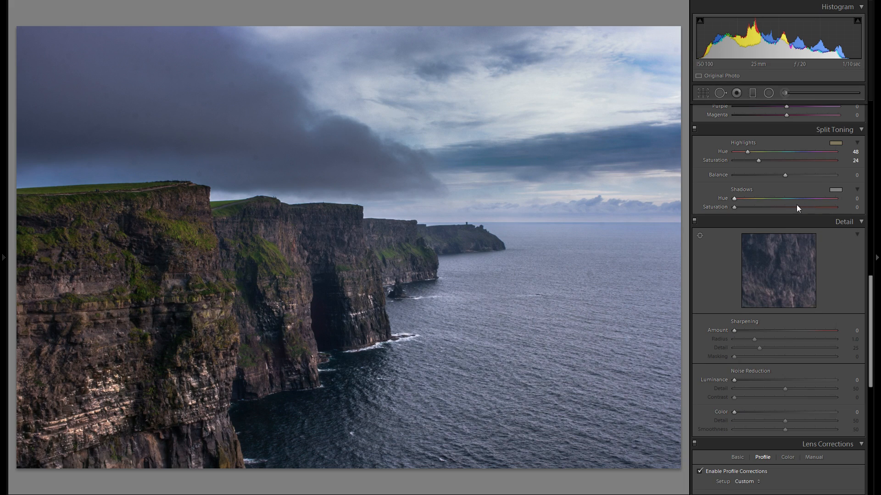
{"action": "left_click", "coordinate": [293, 293]}
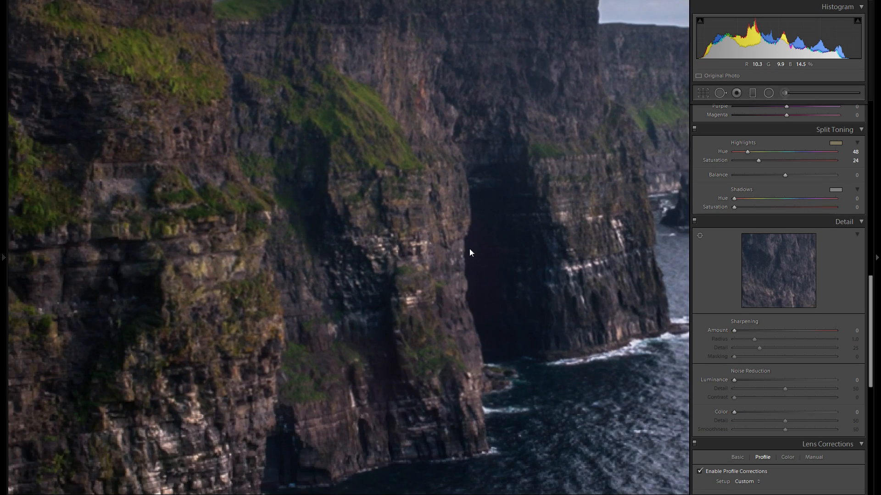
{"action": "mouse_move", "coordinate": [4, 189]}
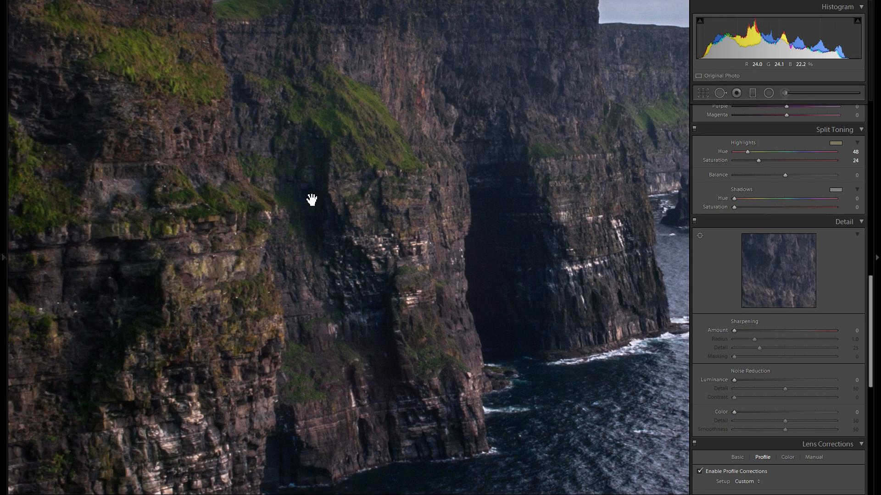
{"action": "left_click_drag", "start_coordinate": [375, 219], "coordinate": [468, 305]}
{"action": "scroll", "coordinate": [759, 378], "scroll_direction": "down", "scroll_amount": 3}
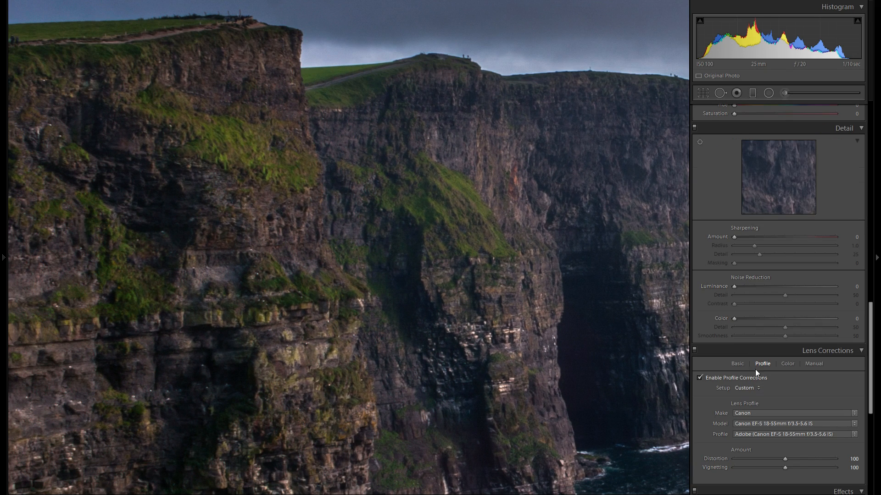
{"action": "left_click_drag", "start_coordinate": [761, 318], "coordinate": [785, 318]}
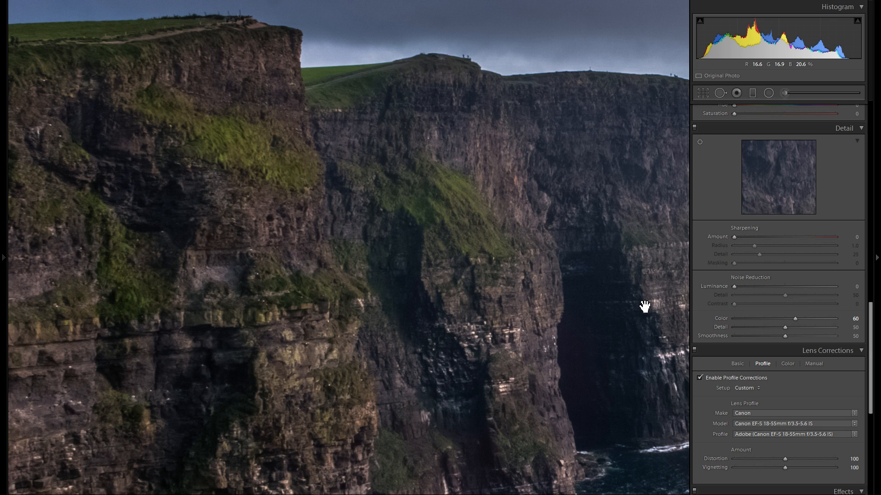
{"action": "double_click", "coordinate": [721, 318]}
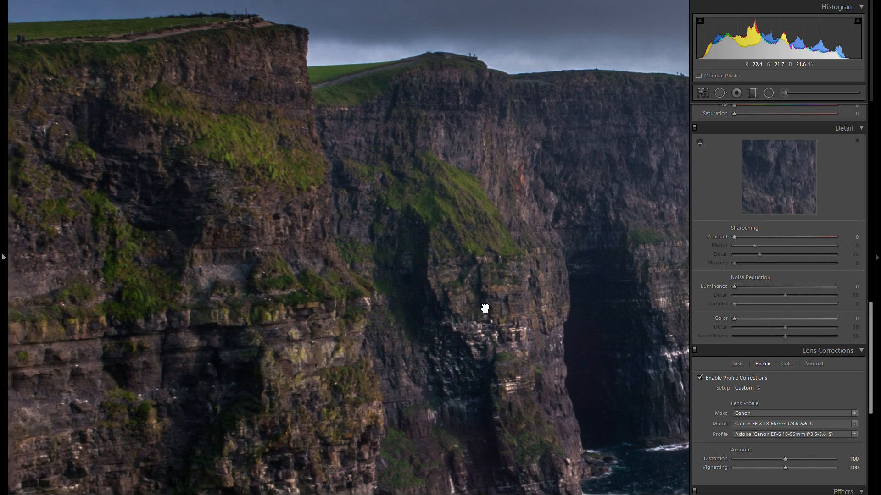
{"action": "left_click_drag", "start_coordinate": [485, 308], "coordinate": [498, 301]}
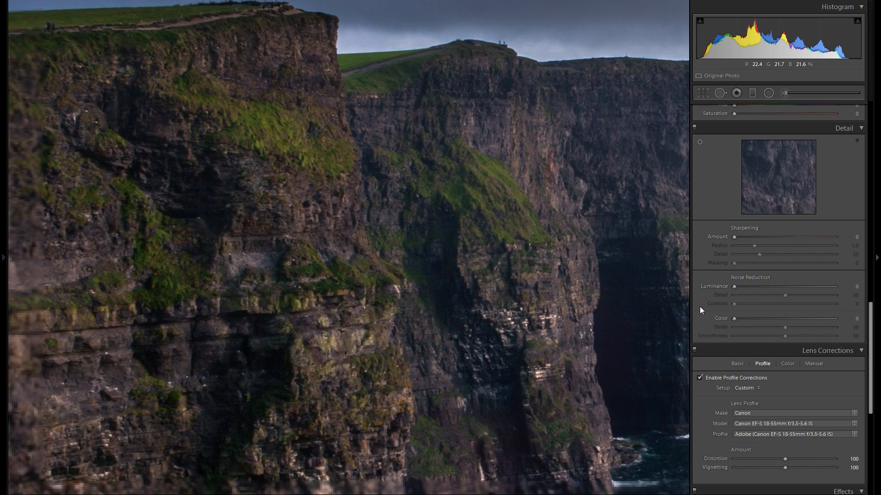
- Try colour noise reduction at 59 and 53 while examining the cliff face, and return it to 0
{"action": "left_click_drag", "start_coordinate": [800, 319], "coordinate": [794, 318]}
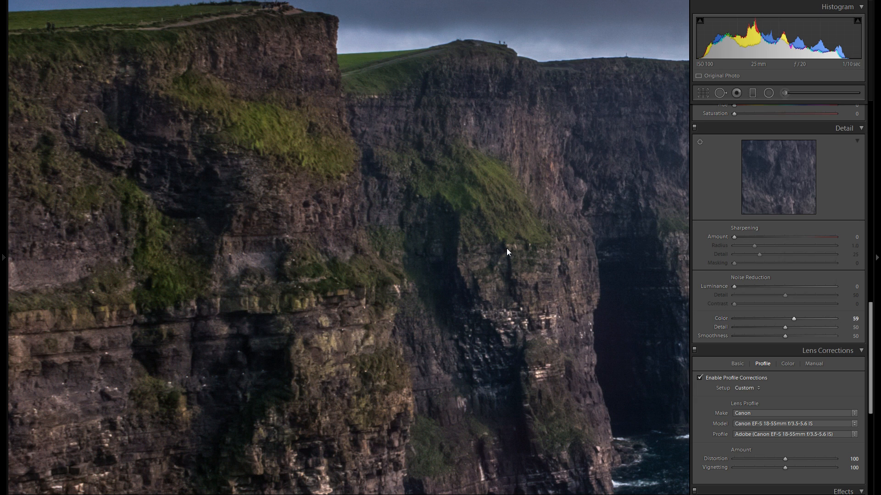
{"action": "left_click_drag", "start_coordinate": [794, 319], "coordinate": [788, 318]}
{"action": "left_click_drag", "start_coordinate": [478, 331], "coordinate": [470, 311]}
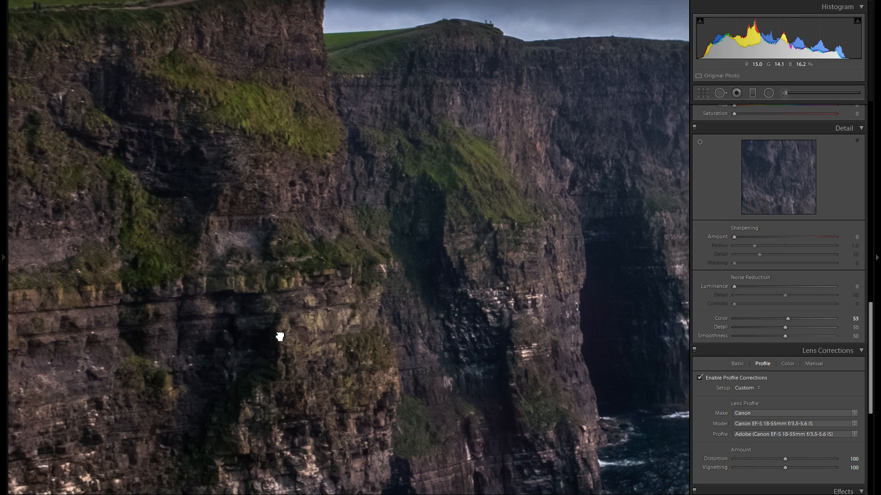
{"action": "left_click_drag", "start_coordinate": [279, 336], "coordinate": [422, 335]}
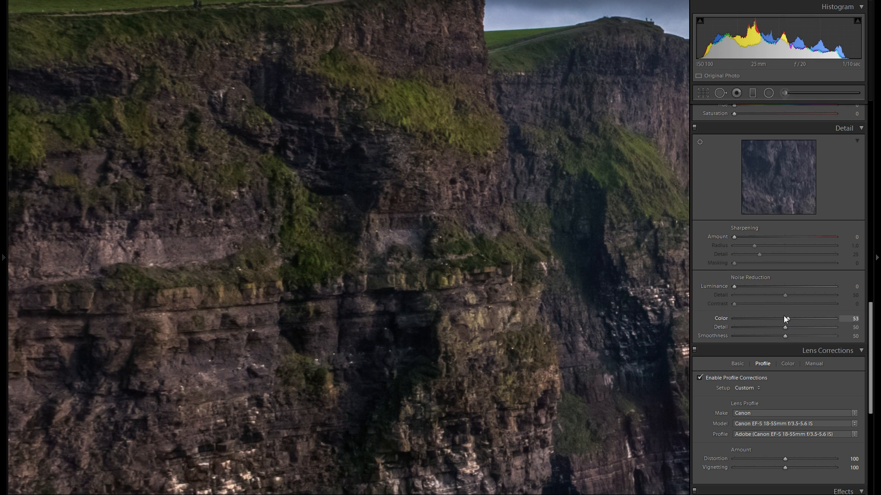
{"action": "left_click_drag", "start_coordinate": [788, 318], "coordinate": [687, 319]}
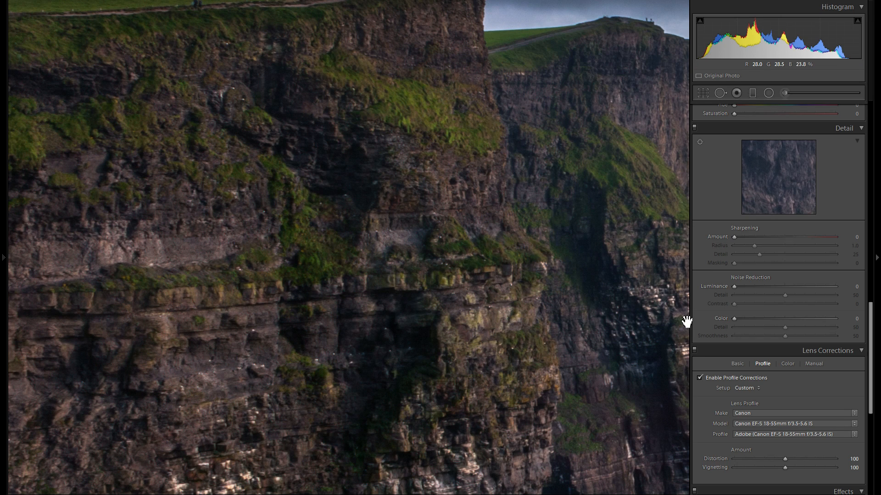
- Set the colour noise reduction to 43 and check the result across the cliffs
{"action": "left_click", "coordinate": [777, 318]}
{"action": "left_click_drag", "start_coordinate": [634, 277], "coordinate": [532, 302]}
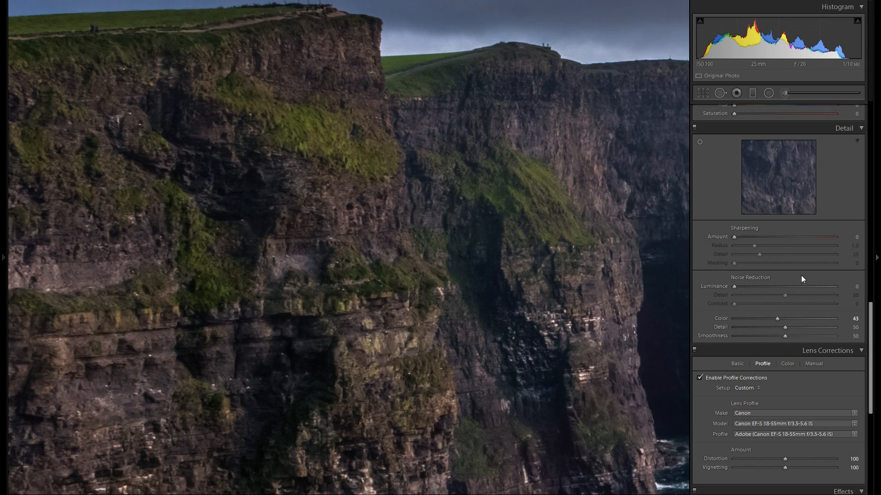
{"action": "left_click_drag", "start_coordinate": [635, 295], "coordinate": [470, 261]}
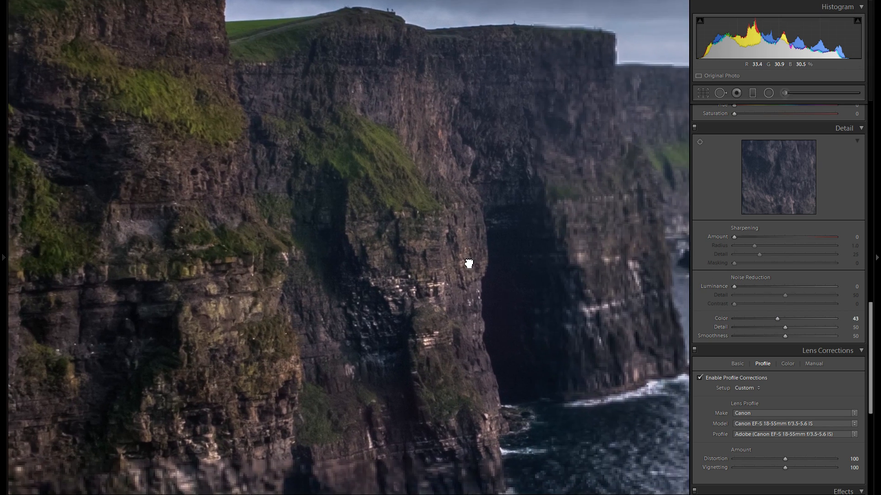
{"action": "left_click_drag", "start_coordinate": [554, 312], "coordinate": [440, 269]}
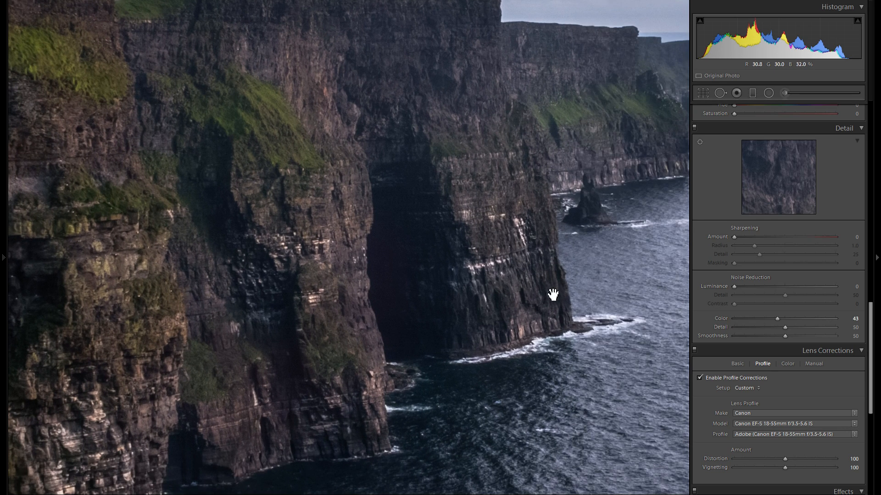
- Try luminance noise reduction at 29 on the cliffs, and reset it
{"action": "left_click_drag", "start_coordinate": [759, 288], "coordinate": [763, 288]}
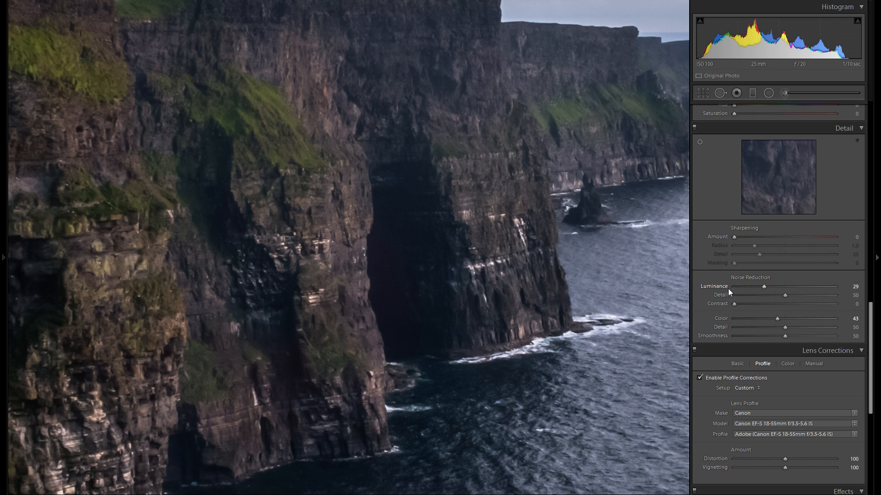
{"action": "left_click_drag", "start_coordinate": [515, 276], "coordinate": [601, 306]}
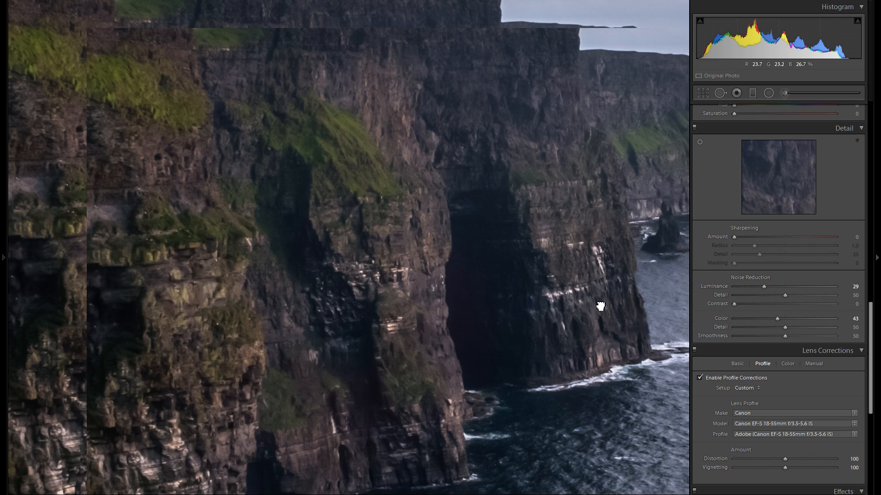
{"action": "double_click", "coordinate": [712, 286]}
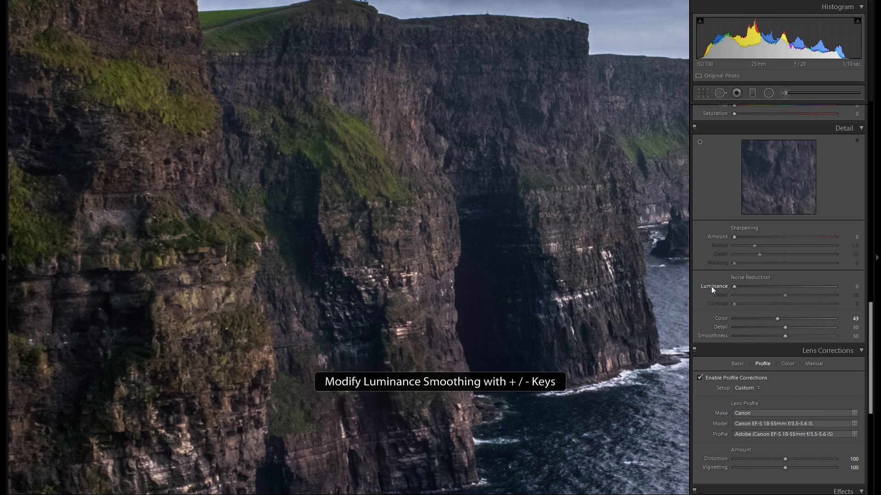
- Set the sharpening amount to 41, check the cliff detail, and return to the full photo
{"action": "left_click_drag", "start_coordinate": [467, 271], "coordinate": [636, 263]}
{"action": "left_click_drag", "start_coordinate": [734, 237], "coordinate": [770, 237]}
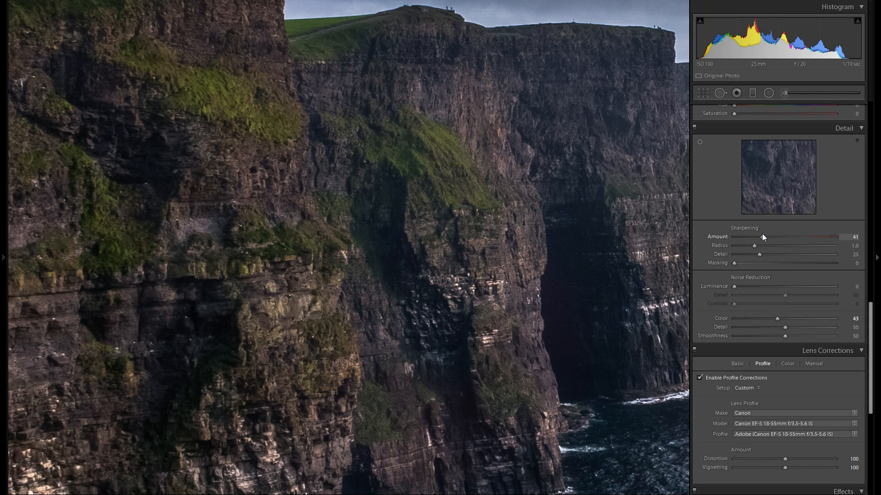
{"action": "left_click", "coordinate": [351, 227]}
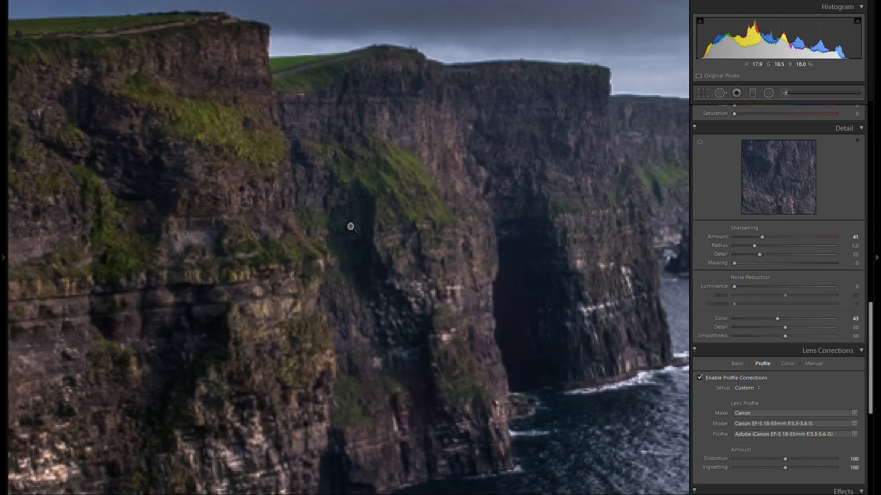
{"action": "left_click", "coordinate": [350, 227]}
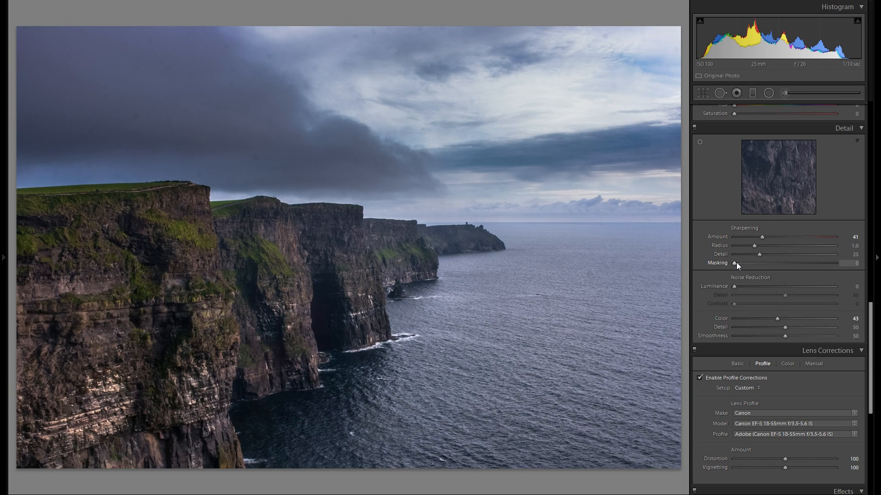
- Set the sharpening masking to 43 using the mask preview, so that the smooth dark cloud is excluded
{"action": "left_click_drag", "start_coordinate": [751, 264], "coordinate": [780, 261]}
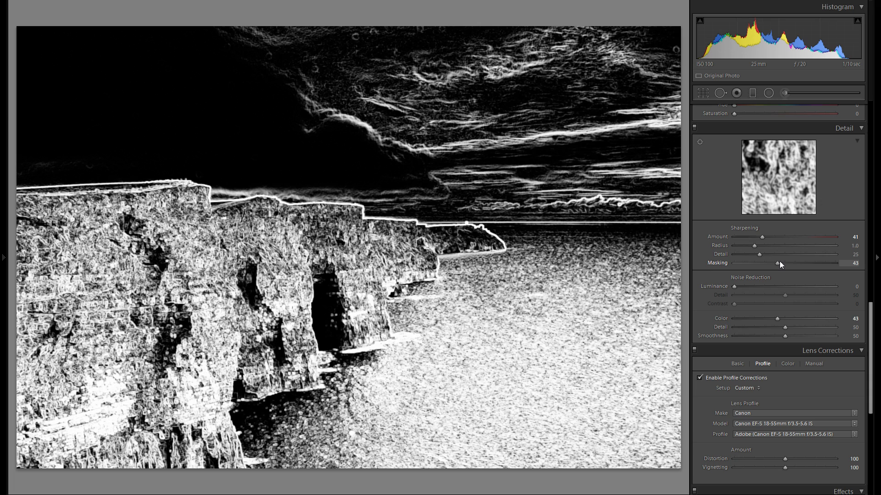
{"action": "left_click_drag", "start_coordinate": [780, 260], "coordinate": [779, 263]}
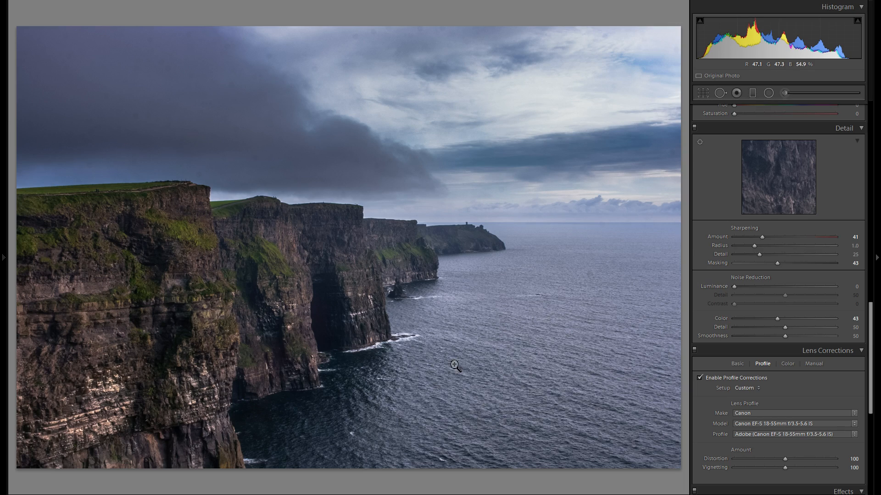
{"action": "left_click", "coordinate": [779, 264], "text": "alt"}
{"action": "scroll", "coordinate": [775, 354], "scroll_direction": "up", "scroll_amount": 15}
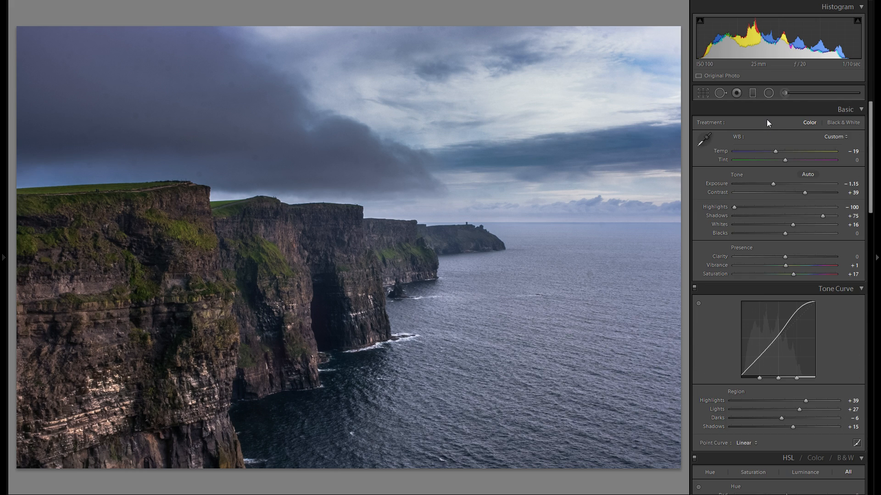
{"action": "left_click", "coordinate": [753, 94]}
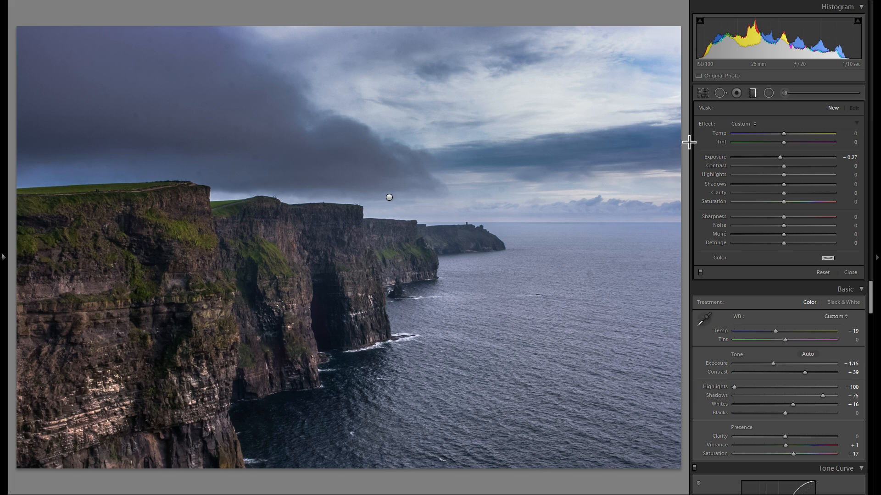
{"action": "left_click", "coordinate": [752, 93]}
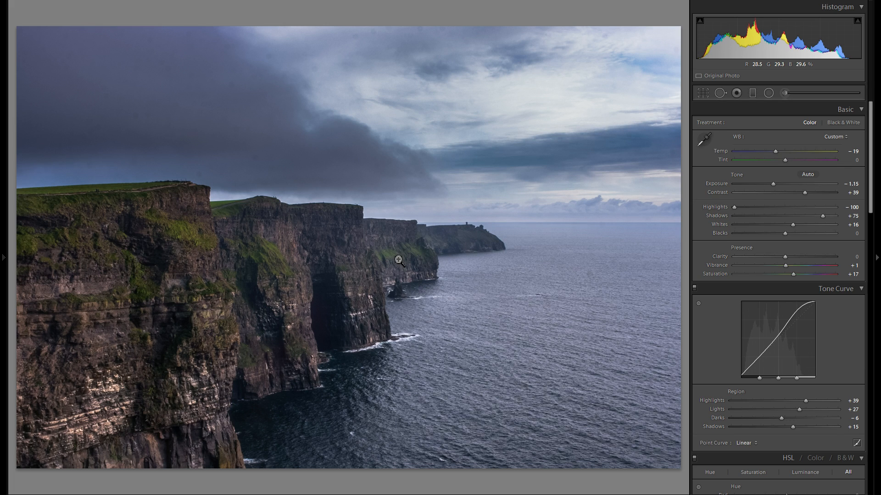
- Add a diagonal graduated filter darkening the cliffs at the photo's lower left, centred on the cliffs, with exposure −1.25
{"action": "left_click", "coordinate": [753, 93]}
{"action": "left_click_drag", "start_coordinate": [296, 229], "coordinate": [405, 143]}
{"action": "left_click_drag", "start_coordinate": [297, 238], "coordinate": [264, 285]}
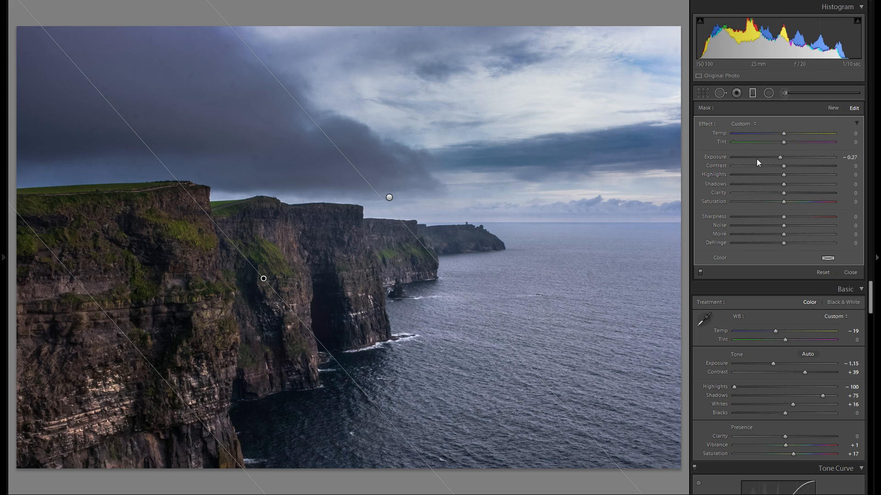
{"action": "left_click_drag", "start_coordinate": [779, 157], "coordinate": [778, 157]}
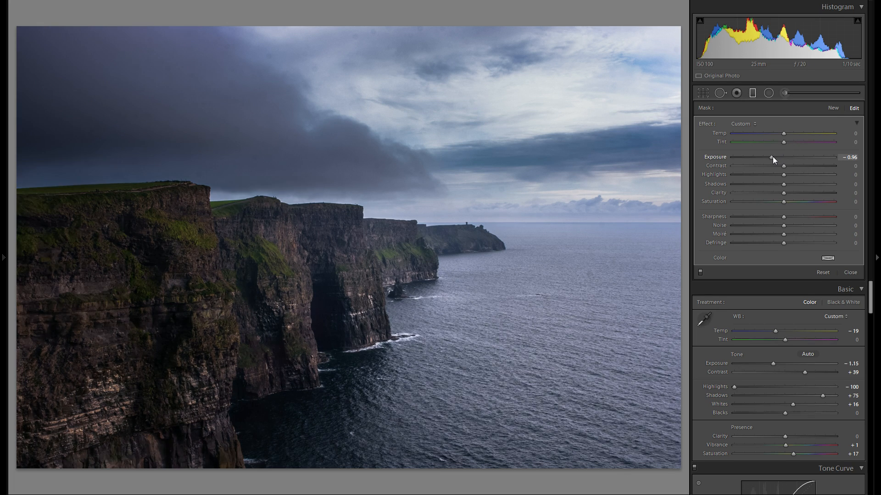
{"action": "left_click_drag", "start_coordinate": [772, 156], "coordinate": [772, 156]}
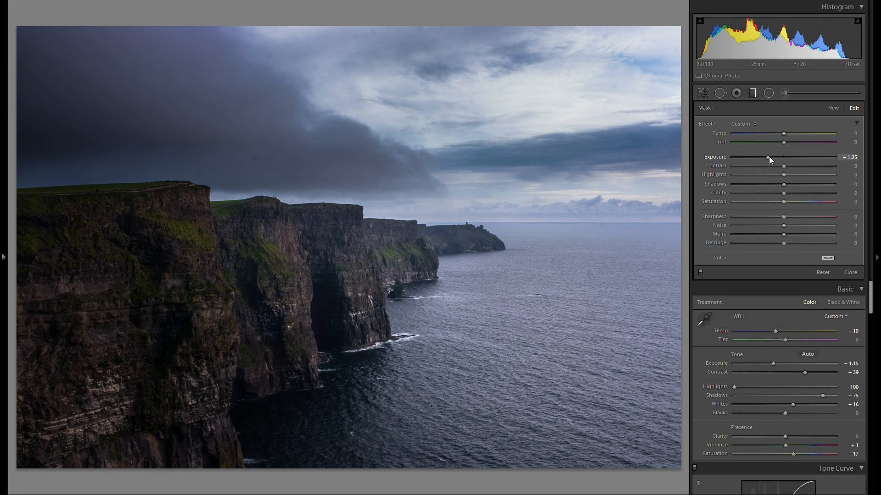
- Add a second diagonal graduated filter darkening the photo's lower-left corner, centred low on the near cliff, with exposure −0.63
{"action": "left_click_drag", "start_coordinate": [769, 156], "coordinate": [770, 156]}
{"action": "left_click_drag", "start_coordinate": [771, 156], "coordinate": [772, 156]}
{"action": "left_click", "coordinate": [833, 108]}
{"action": "left_click_drag", "start_coordinate": [132, 357], "coordinate": [219, 245]}
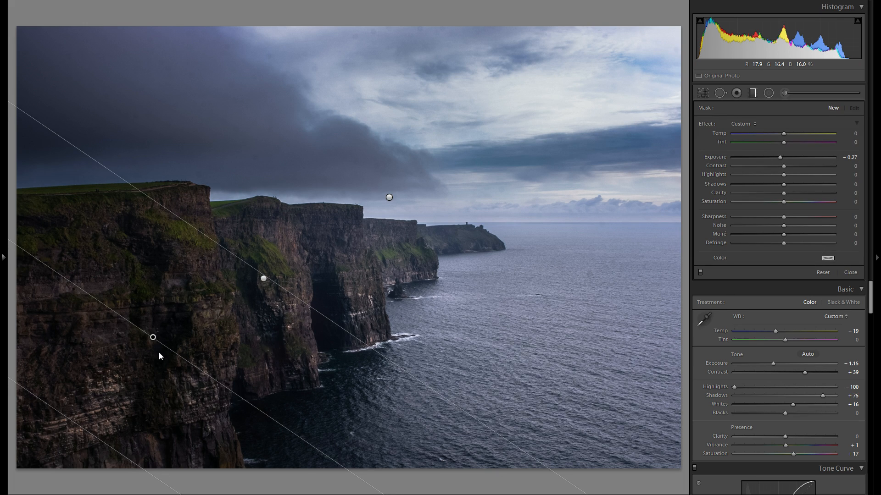
{"action": "left_click_drag", "start_coordinate": [155, 340], "coordinate": [114, 403]}
{"action": "left_click_drag", "start_coordinate": [779, 157], "coordinate": [775, 157]}
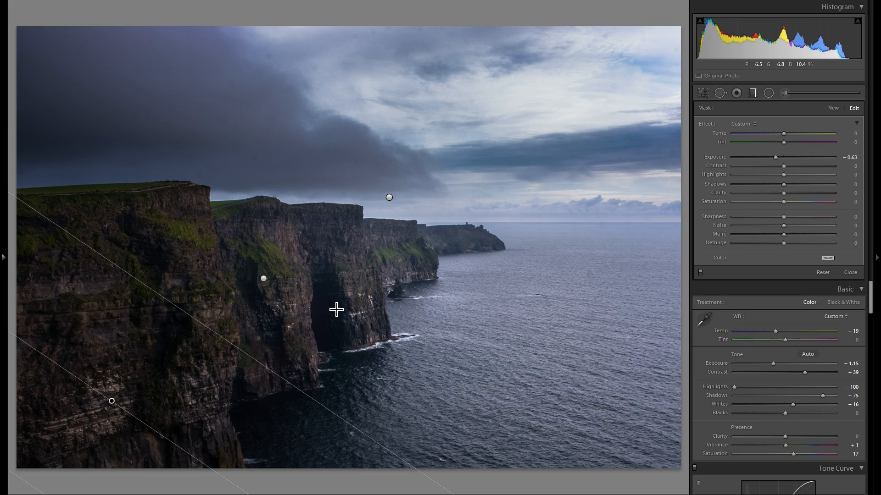
- Compare the photo before and after the cliff graduated filters by going back to the Edge Masking history state and returning to the latest
{"action": "left_click", "coordinate": [4, 257]}
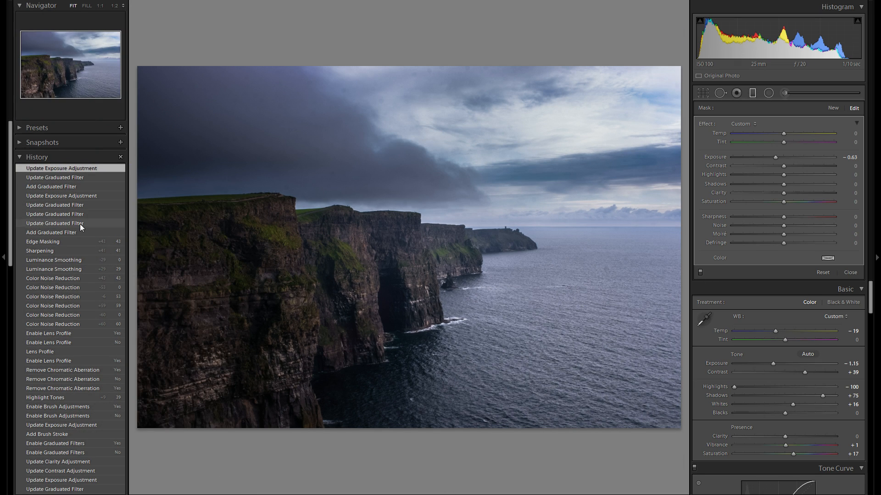
{"action": "left_click", "coordinate": [71, 240]}
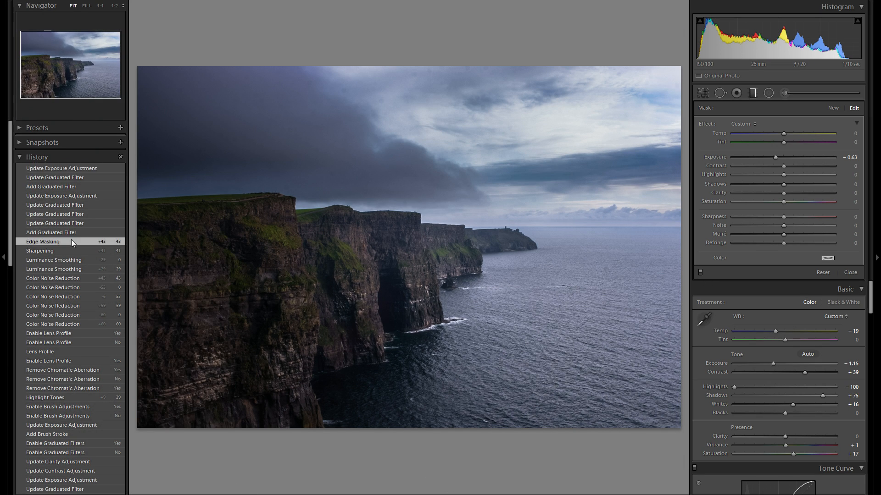
{"action": "left_click", "coordinate": [83, 168]}
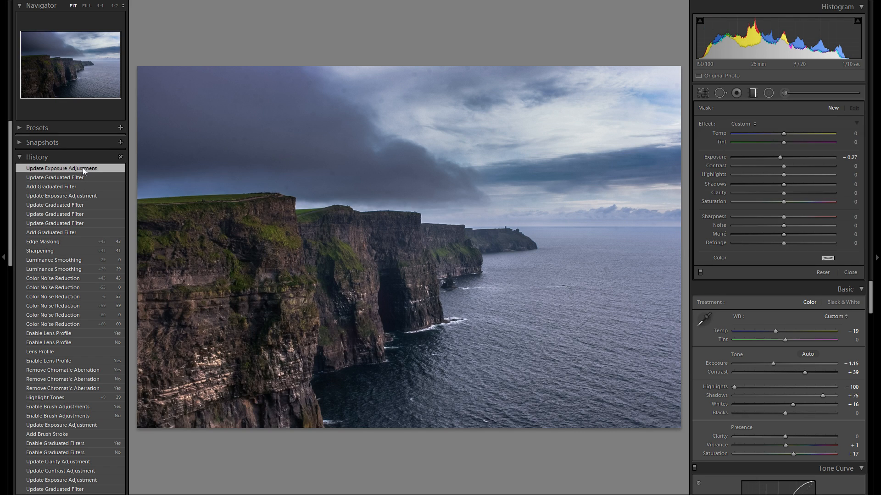
{"action": "left_click", "coordinate": [4, 206]}
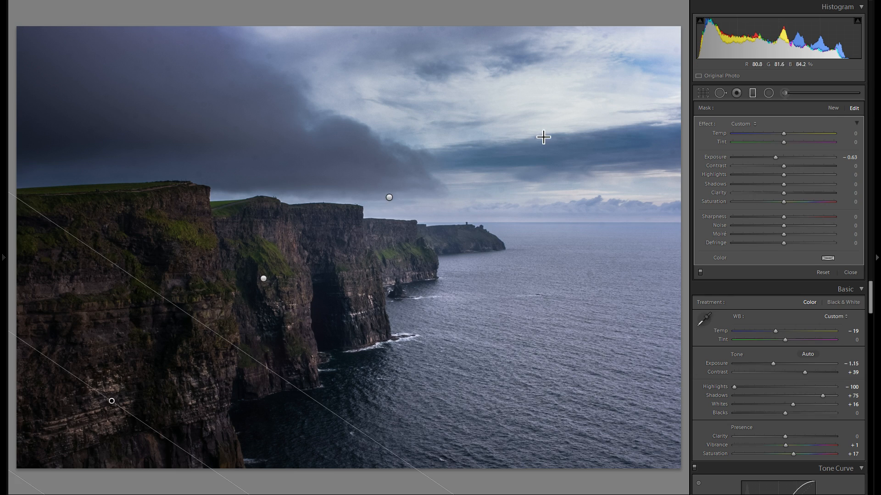
- Add an opposing diagonal graduated filter centred on the far cliffs, brightening the sky and sea with exposure 0.16
{"action": "left_click", "coordinate": [832, 109]}
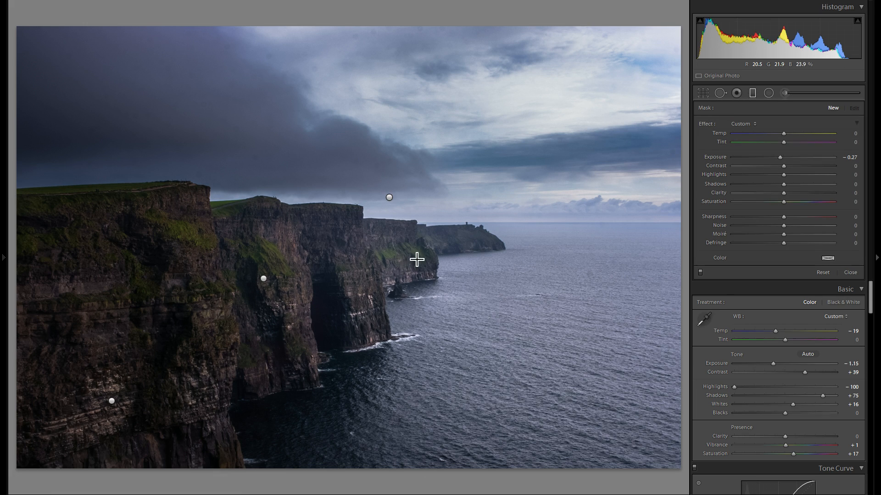
{"action": "double_click", "coordinate": [721, 158]}
{"action": "left_click_drag", "start_coordinate": [285, 301], "coordinate": [206, 415]}
{"action": "left_click_drag", "start_coordinate": [285, 317], "coordinate": [374, 246]}
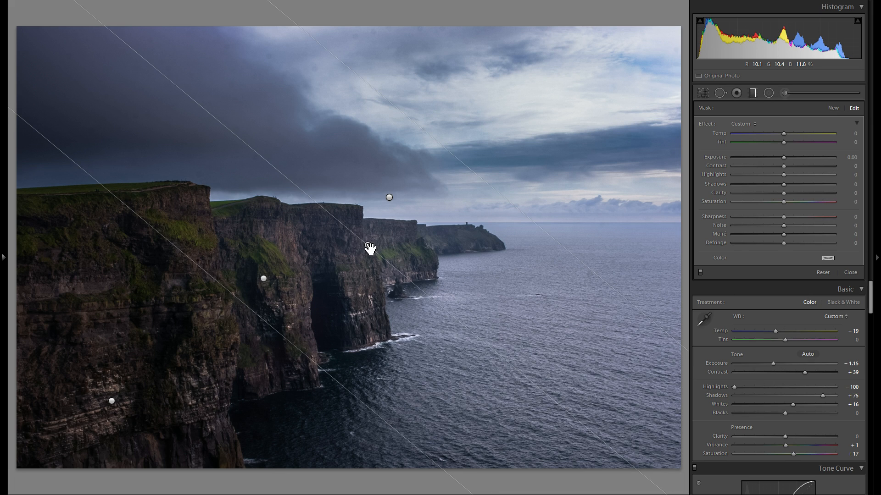
{"action": "left_click_drag", "start_coordinate": [783, 157], "coordinate": [786, 158]}
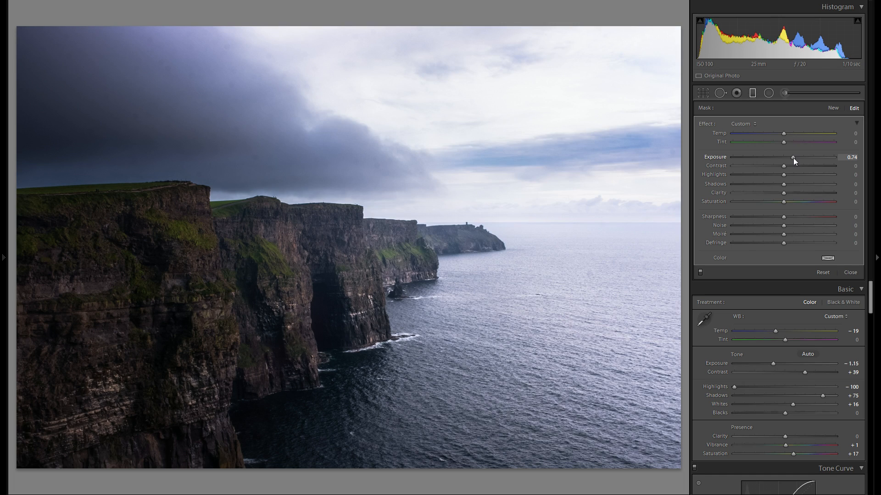
{"action": "left_click_drag", "start_coordinate": [794, 158], "coordinate": [786, 158]}
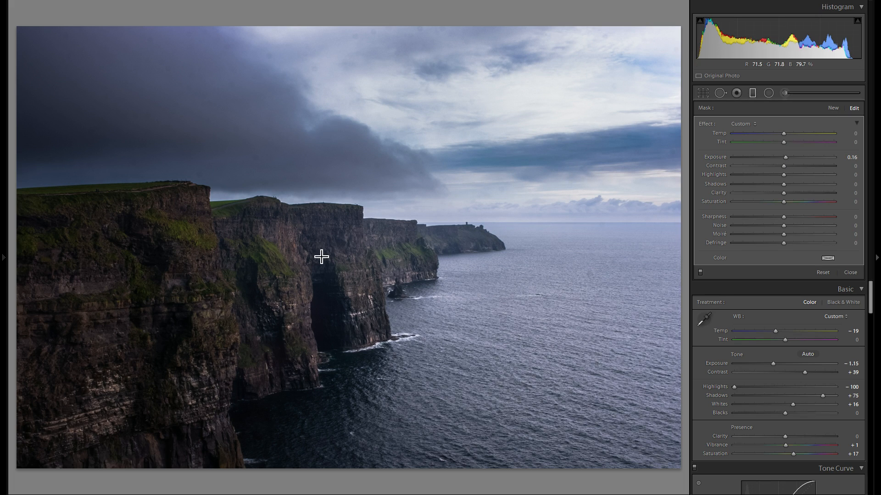
- Try deleting the brightening graduated filter on the far cliffs, and undo the deletion
{"action": "right_click", "coordinate": [367, 246]}
{"action": "left_click", "coordinate": [391, 263]}
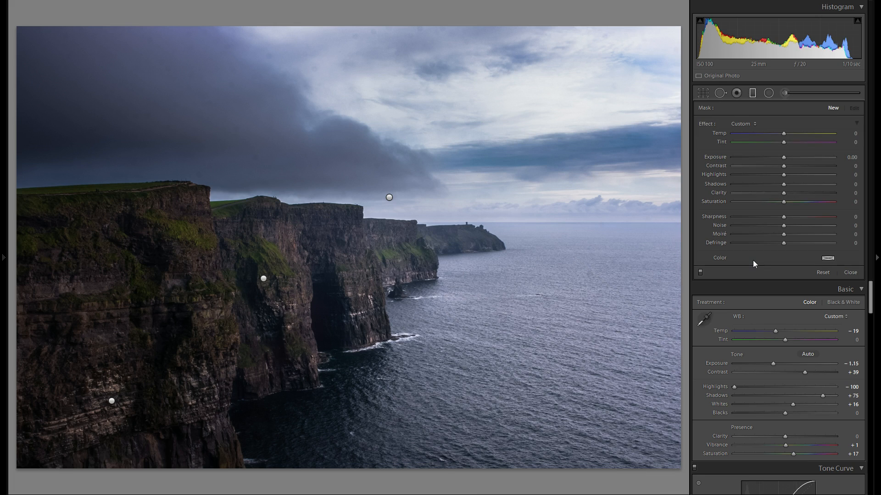
{"action": "key", "text": "ctrl+z"}
{"action": "left_click", "coordinate": [753, 93]}
{"action": "left_click", "coordinate": [752, 95]}
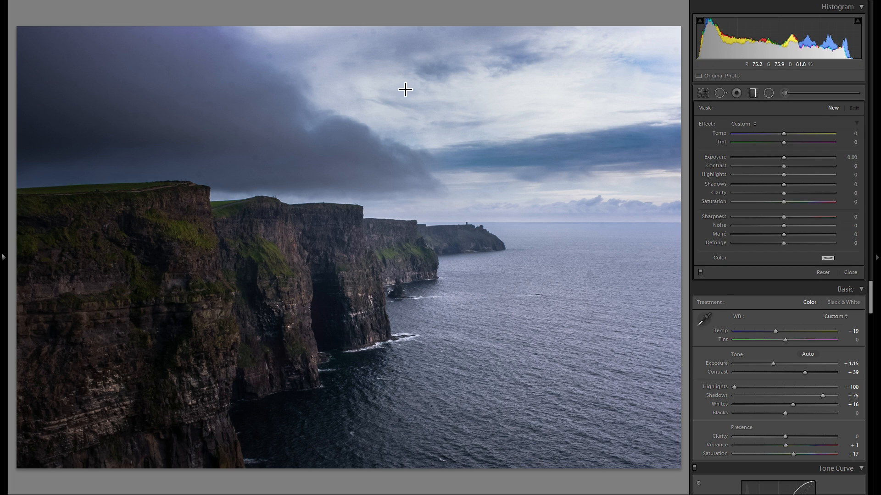
- Add horizontal graduated filters darkening the photo's upper edge with exposure −0.78 and its lower edge with exposure −0.45
{"action": "left_click_drag", "start_coordinate": [351, 35], "coordinate": [348, 98]}
{"action": "left_click_drag", "start_coordinate": [783, 156], "coordinate": [774, 157]}
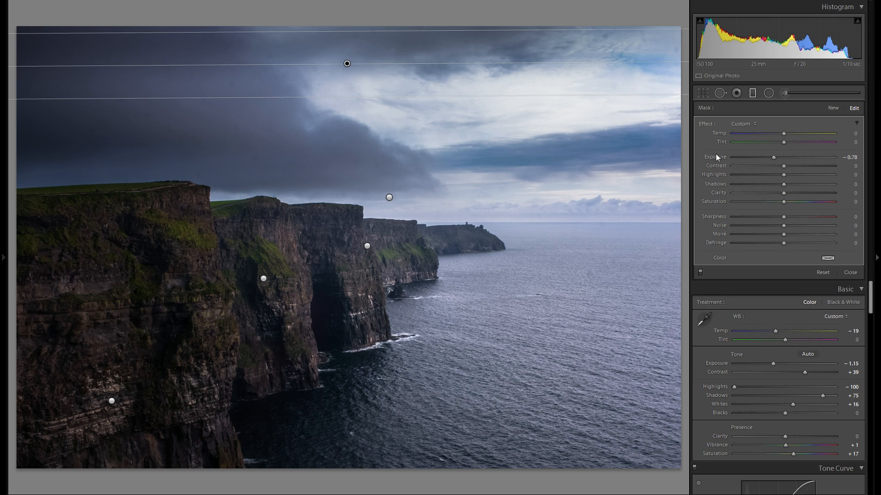
{"action": "left_click", "coordinate": [833, 108]}
{"action": "left_click_drag", "start_coordinate": [335, 461], "coordinate": [335, 393]}
{"action": "left_click_drag", "start_coordinate": [334, 428], "coordinate": [330, 450]}
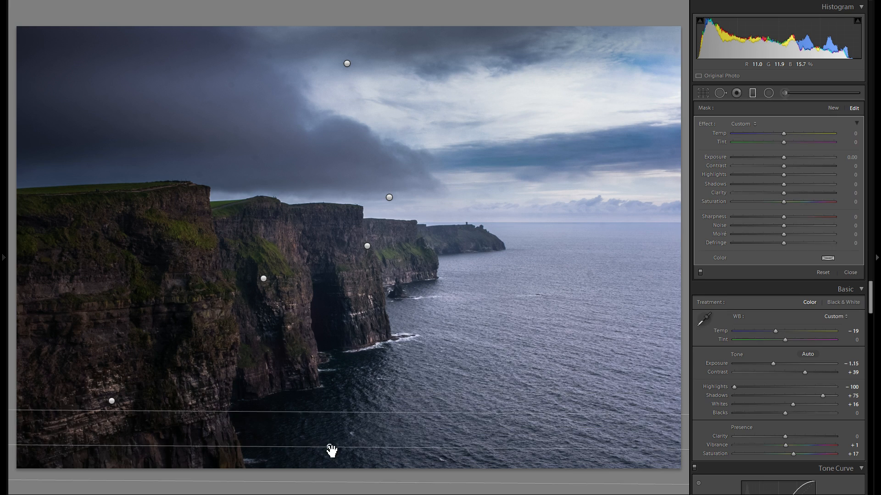
{"action": "left_click_drag", "start_coordinate": [788, 159], "coordinate": [781, 159]}
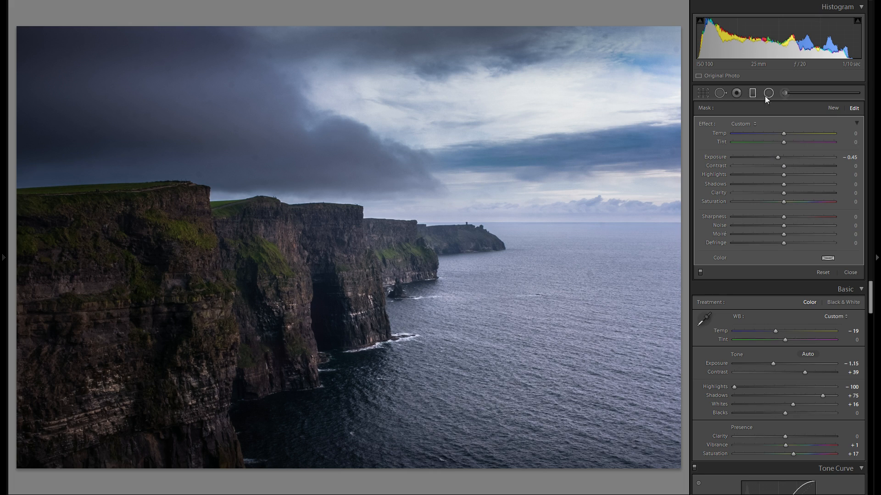
- Compare the photo with and without all graduated filters, and leave the Graduated Filter tool
{"action": "left_click", "coordinate": [700, 272]}
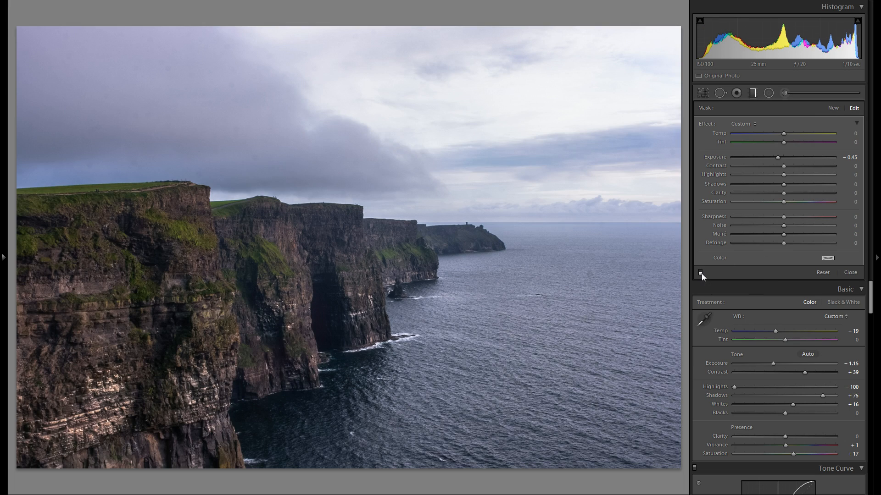
{"action": "left_click", "coordinate": [700, 272]}
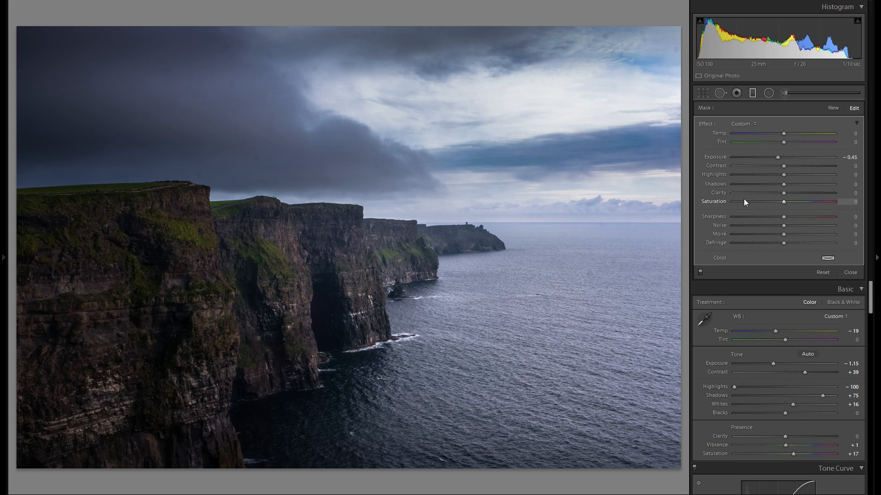
{"action": "left_click", "coordinate": [700, 273]}
{"action": "left_click", "coordinate": [700, 272]}
{"action": "left_click", "coordinate": [701, 272]}
{"action": "left_click", "coordinate": [700, 273]}
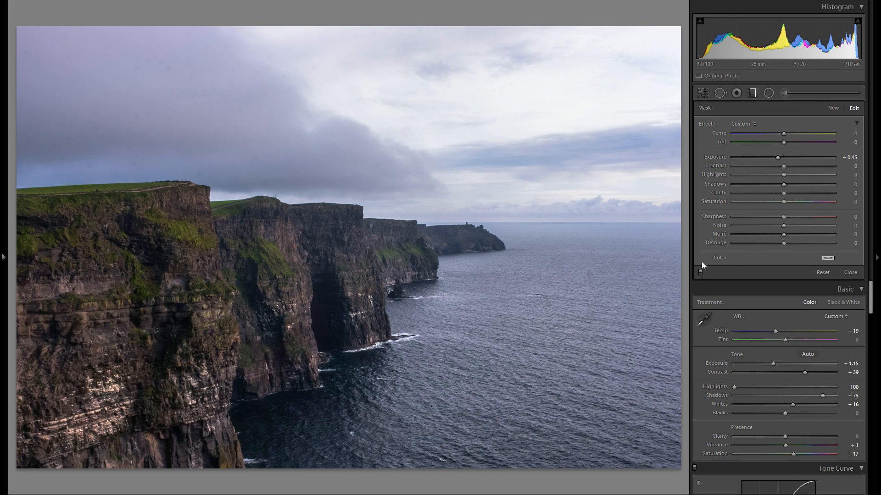
{"action": "key", "text": "m"}
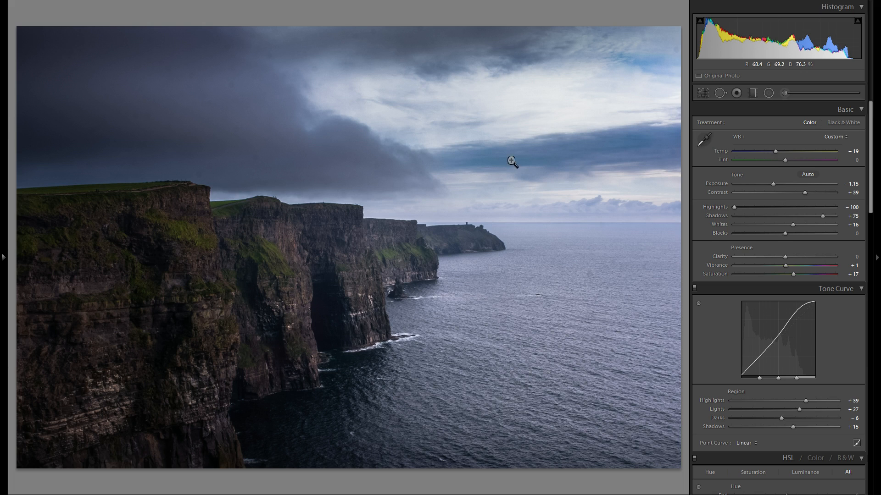
- Paint the bright clouds at the upper right of the photo with the Adjustment Brush at size 24 and exposure −0.42
{"action": "left_click", "coordinate": [784, 93]}
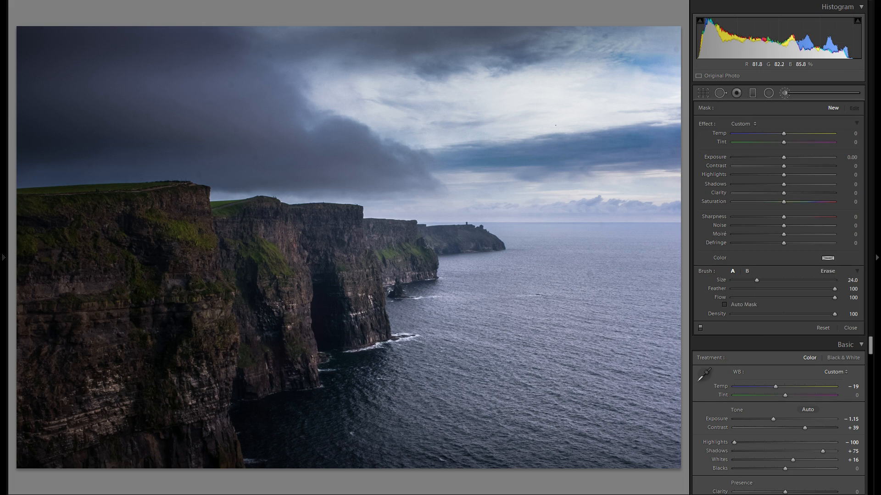
{"action": "left_click", "coordinate": [611, 88]}
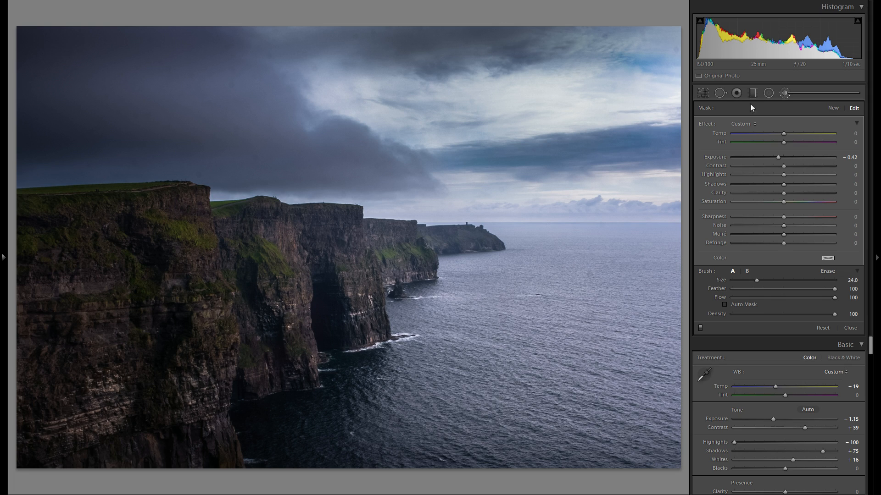
{"action": "left_click", "coordinate": [768, 93]}
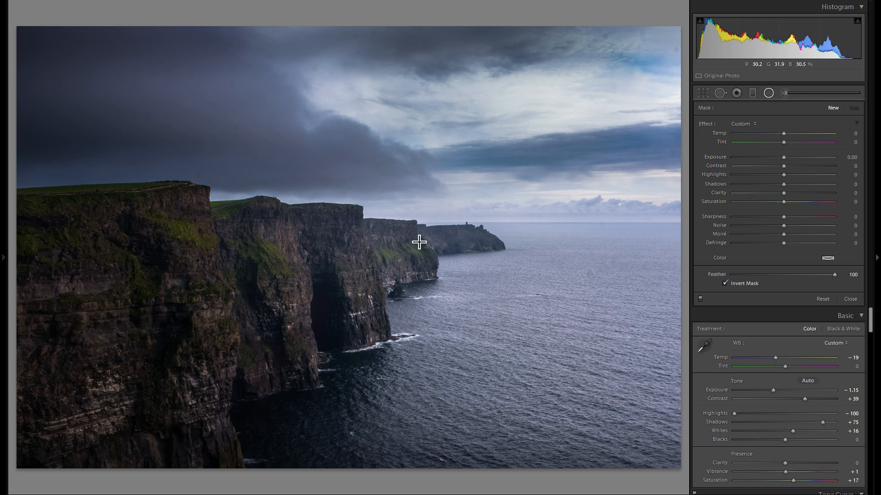
{"action": "left_click", "coordinate": [785, 93]}
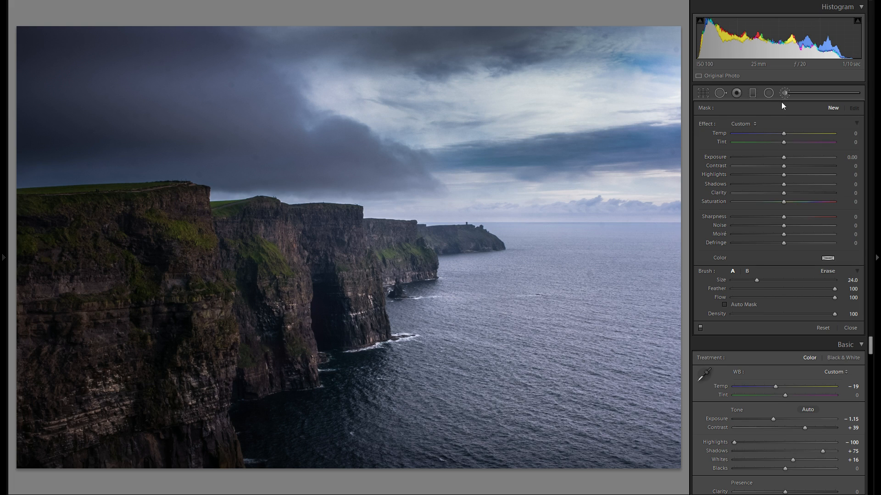
- Paint the upper cliff faces out to the distant headland with a new Adjustment Brush at size 13 and exposure 0.45
{"action": "left_click_drag", "start_coordinate": [784, 159], "coordinate": [790, 159]}
{"action": "scroll", "coordinate": [458, 276], "scroll_direction": "down", "scroll_amount": 1}
{"action": "mouse_move", "coordinate": [391, 246]}
{"action": "left_mouse_down"}
{"action": "mouse_move", "coordinate": [321, 239]}
{"action": "mouse_move", "coordinate": [268, 213]}
{"action": "left_mouse_up"}
{"action": "left_click_drag", "start_coordinate": [89, 208], "coordinate": [3, 216]}
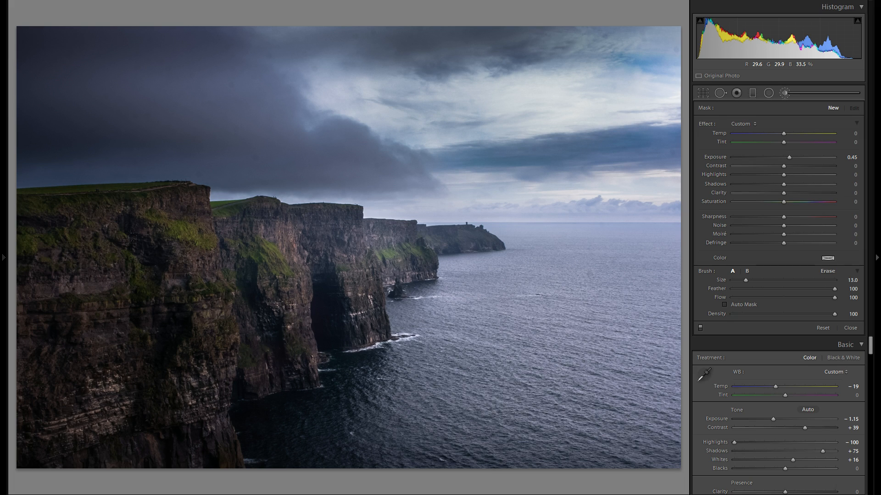
{"action": "mouse_move", "coordinate": [273, 238]}
{"action": "left_mouse_down"}
{"action": "mouse_move", "coordinate": [367, 257]}
{"action": "mouse_move", "coordinate": [450, 243]}
{"action": "mouse_move", "coordinate": [448, 252]}
{"action": "left_mouse_up"}
- Erase the cliff brush's spill onto the sea below the distant headland, using a smaller eraser with feather 100
{"action": "key", "text": "alt"}
{"action": "scroll", "coordinate": [335, 181], "scroll_direction": "down", "scroll_amount": 3}
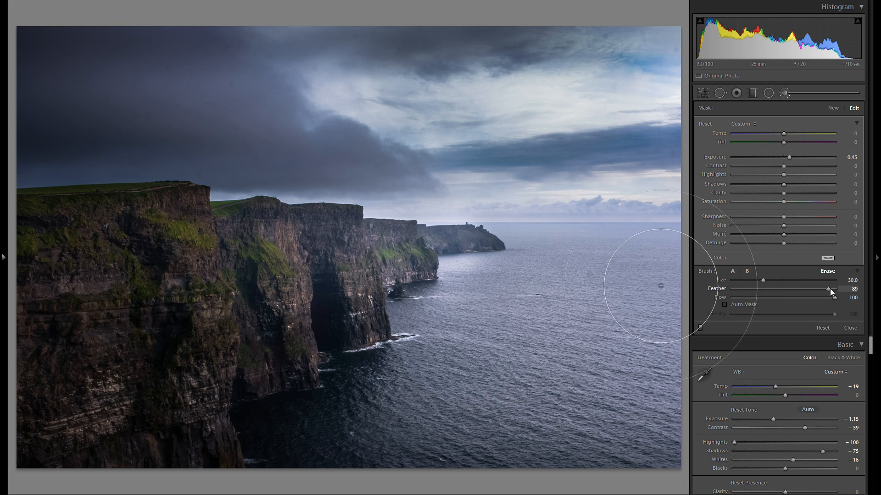
{"action": "left_click_drag", "start_coordinate": [765, 281], "coordinate": [744, 281]}
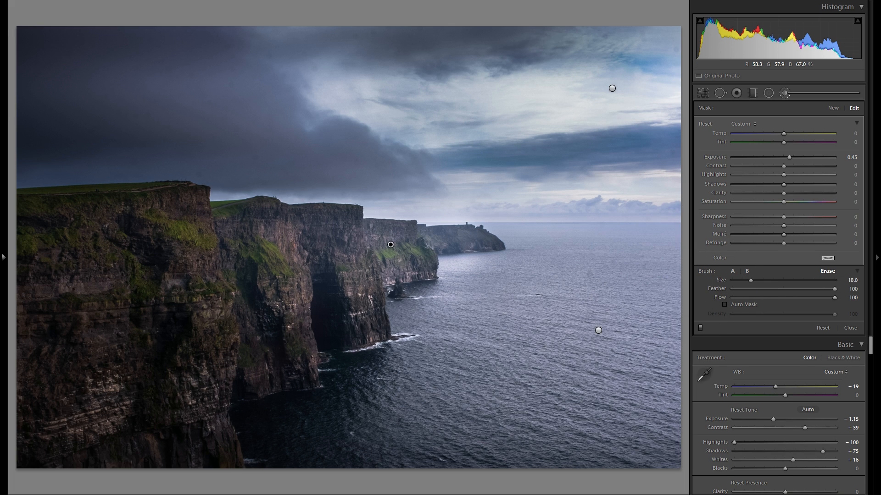
{"action": "scroll", "coordinate": [439, 250], "scroll_direction": "down", "scroll_amount": 2}
{"action": "left_click_drag", "start_coordinate": [465, 256], "coordinate": [473, 255]}
- Check the cliff brush's coverage with the mask overlay, and set its exposure to 0.34 and clarity to 14
{"action": "key", "text": "o"}
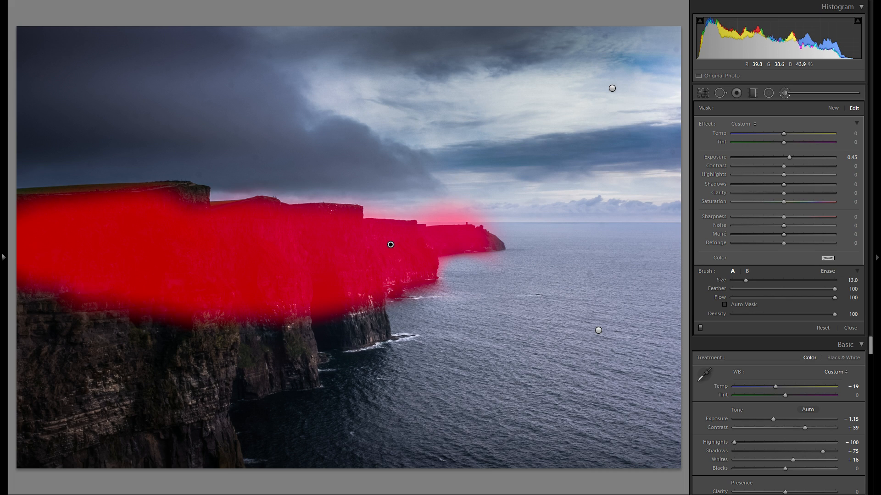
{"action": "key", "text": "o"}
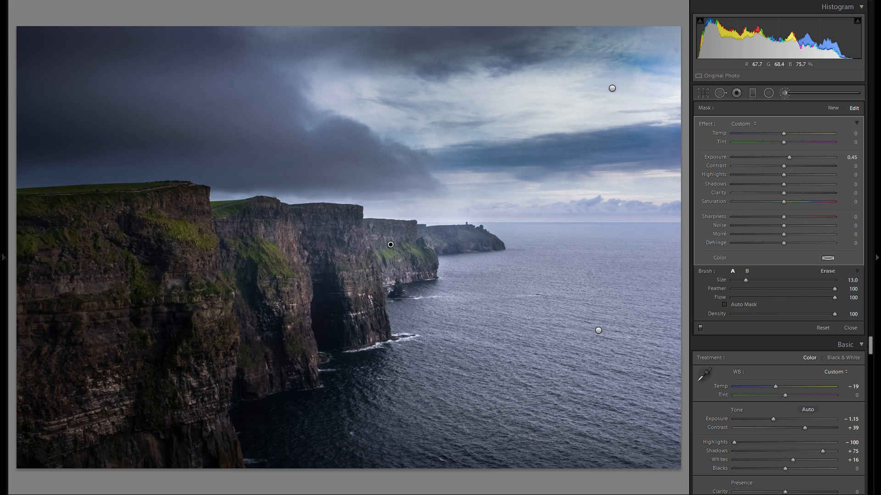
{"action": "key", "text": "alt"}
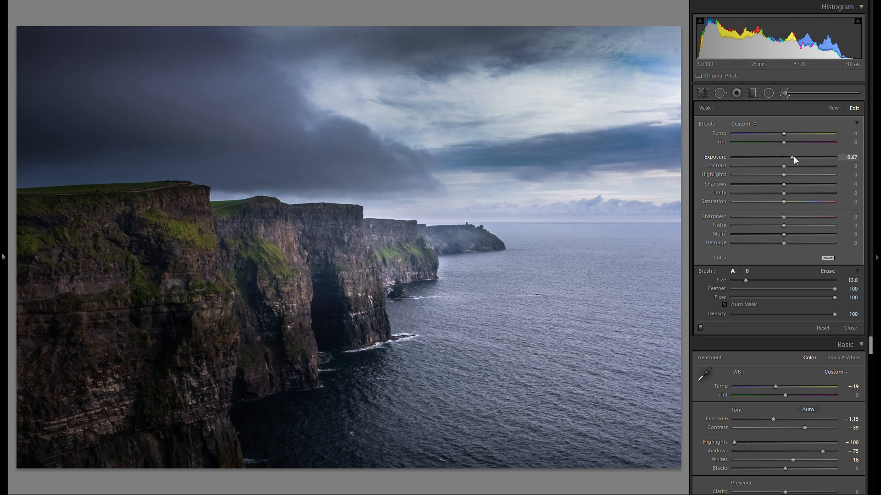
{"action": "left_click_drag", "start_coordinate": [791, 158], "coordinate": [791, 157]}
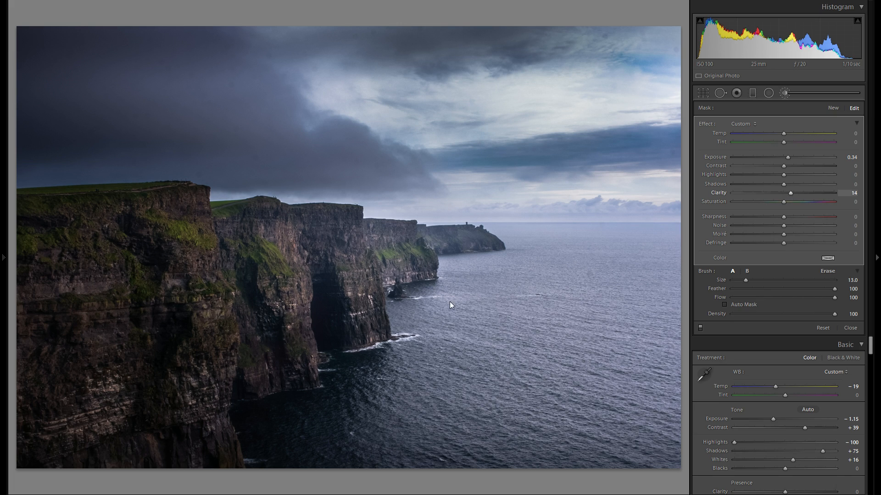
- Try deleting the cliff brush adjustment, and undo the deletion
{"action": "right_click", "coordinate": [392, 247]}
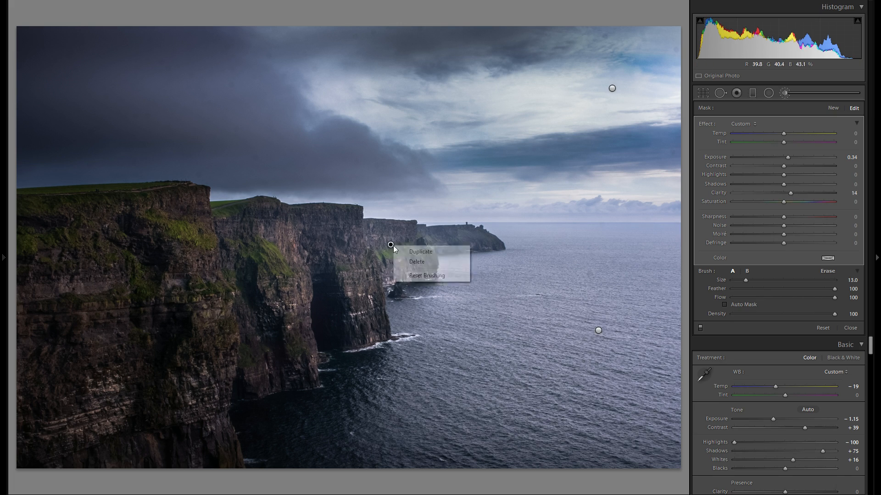
{"action": "left_click", "coordinate": [416, 262]}
{"action": "key", "text": "ctrl+z"}
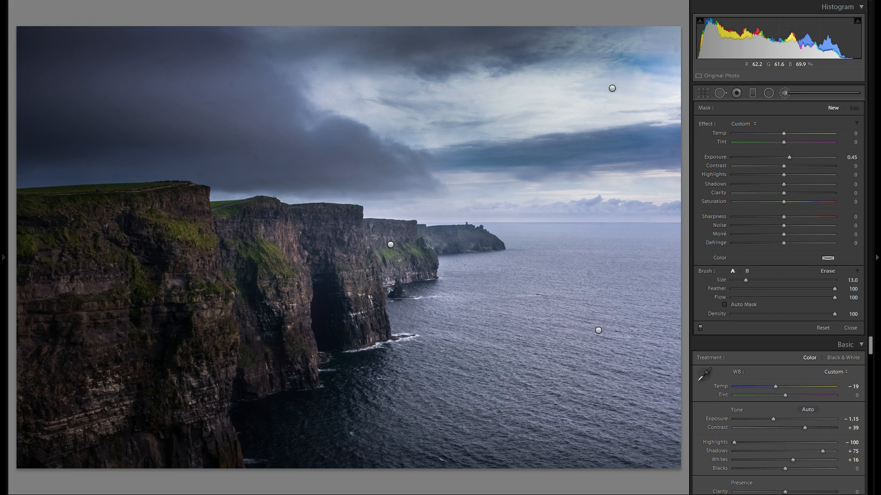
- Darken the lower cliff faces and the water at their foot with a new Adjustment Brush at size 16 and exposure -0.27
{"action": "left_click", "coordinate": [784, 94]}
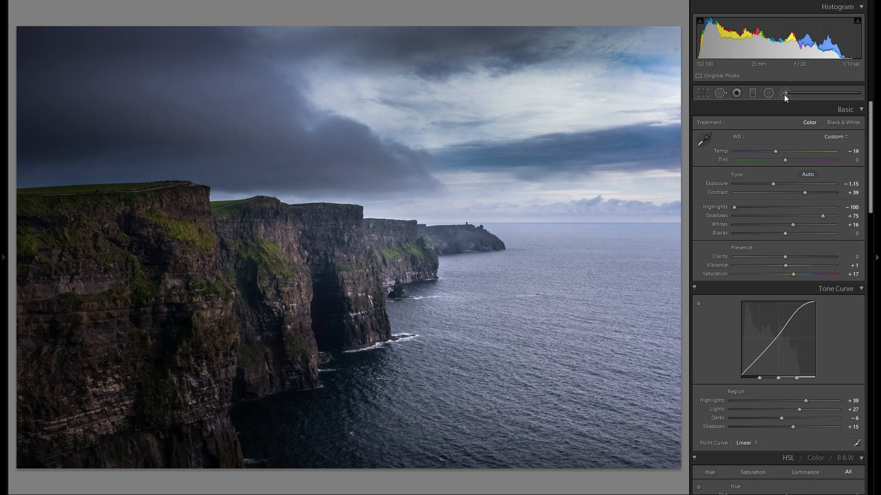
{"action": "left_click", "coordinate": [784, 94]}
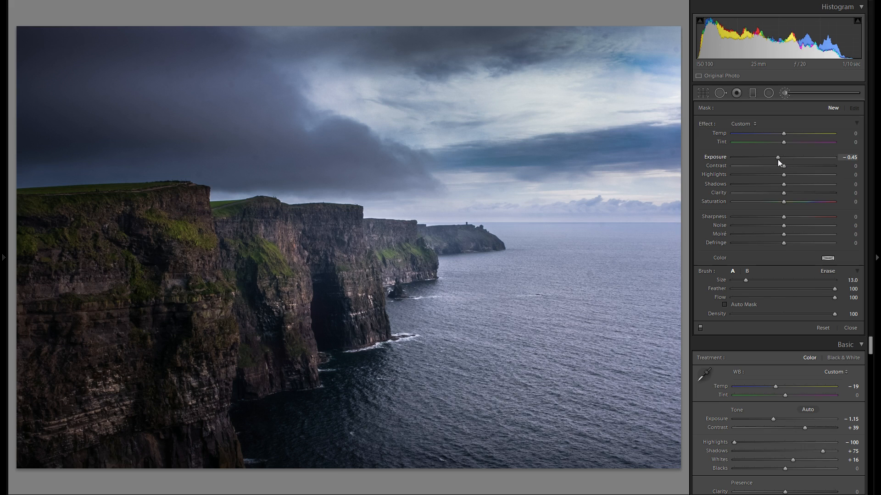
{"action": "scroll", "coordinate": [416, 303], "scroll_direction": "up", "scroll_amount": 3}
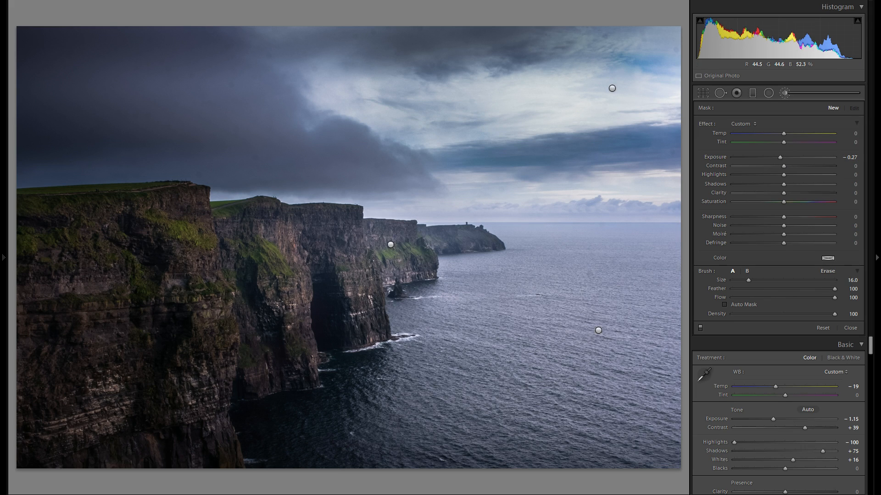
{"action": "left_click_drag", "start_coordinate": [416, 303], "coordinate": [422, 309]}
{"action": "left_click_drag", "start_coordinate": [328, 290], "coordinate": [174, 338]}
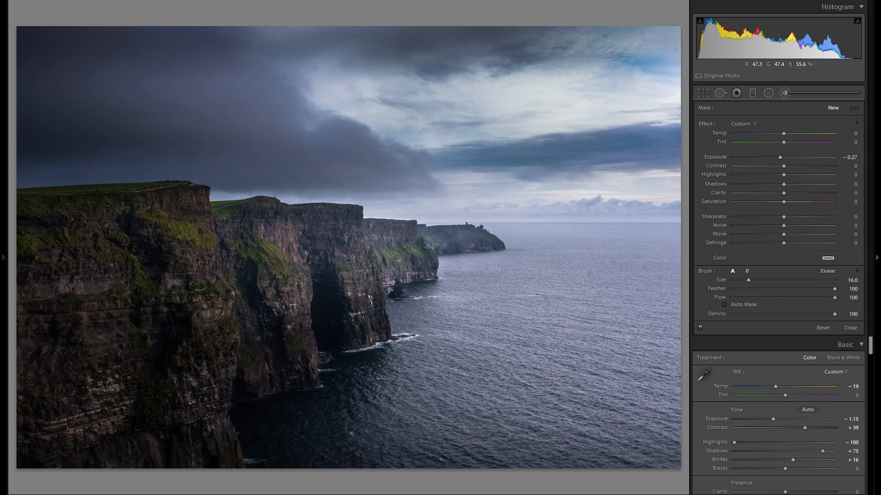
{"action": "left_click_drag", "start_coordinate": [403, 264], "coordinate": [397, 254]}
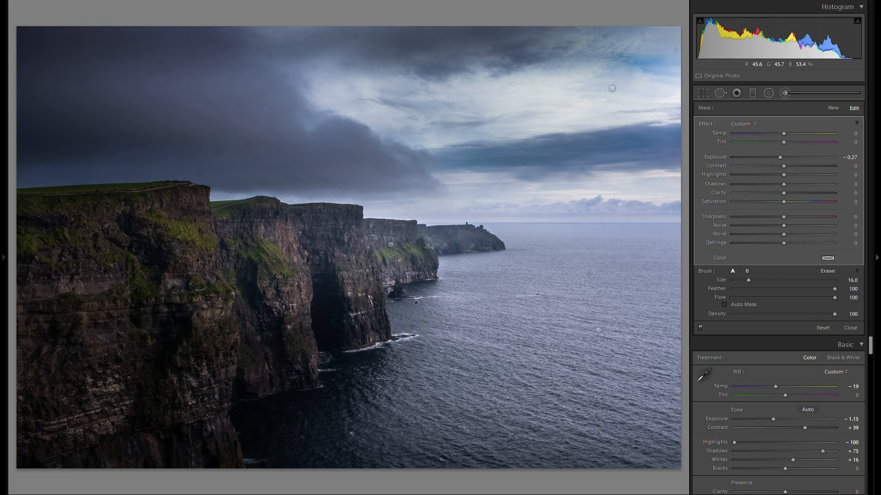
{"action": "left_click_drag", "start_coordinate": [259, 278], "coordinate": [320, 281]}
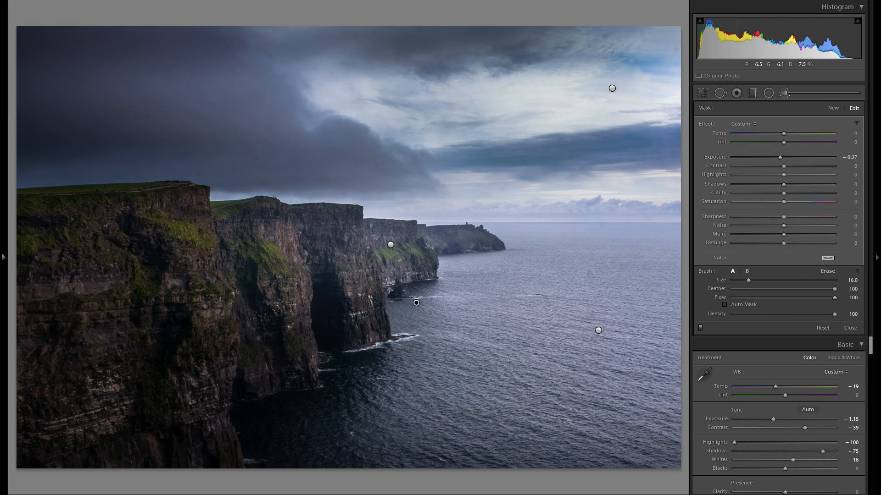
- Try deleting the darkening brush and the cliff brush adjustments, and undo the deletions
{"action": "left_click", "coordinate": [390, 245]}
{"action": "right_click", "coordinate": [415, 304]}
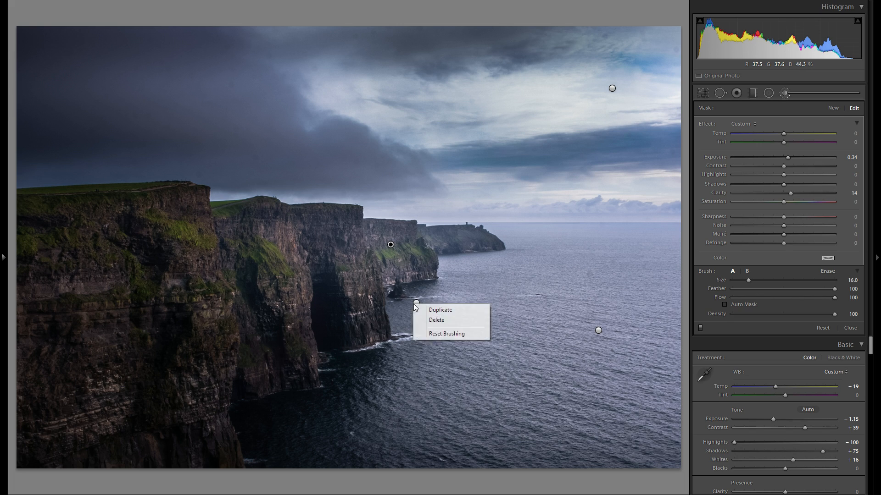
{"action": "left_click", "coordinate": [424, 317]}
{"action": "right_click", "coordinate": [390, 244]}
{"action": "left_click", "coordinate": [411, 265]}
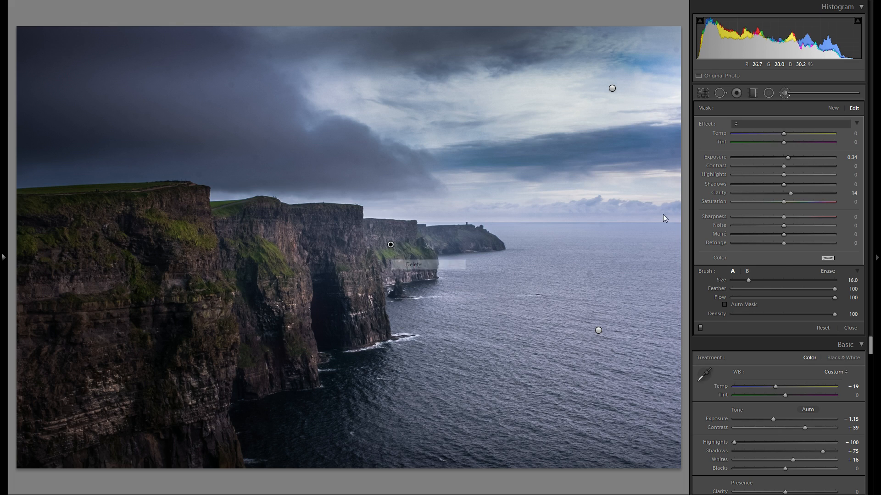
{"action": "left_click", "coordinate": [780, 95]}
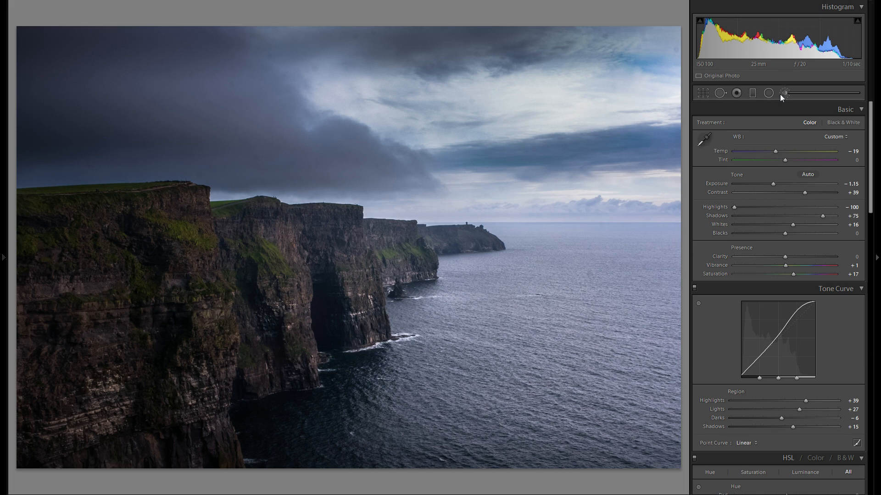
{"action": "key", "text": "ctrl+z"}
{"action": "key", "text": "ctrl+z"}
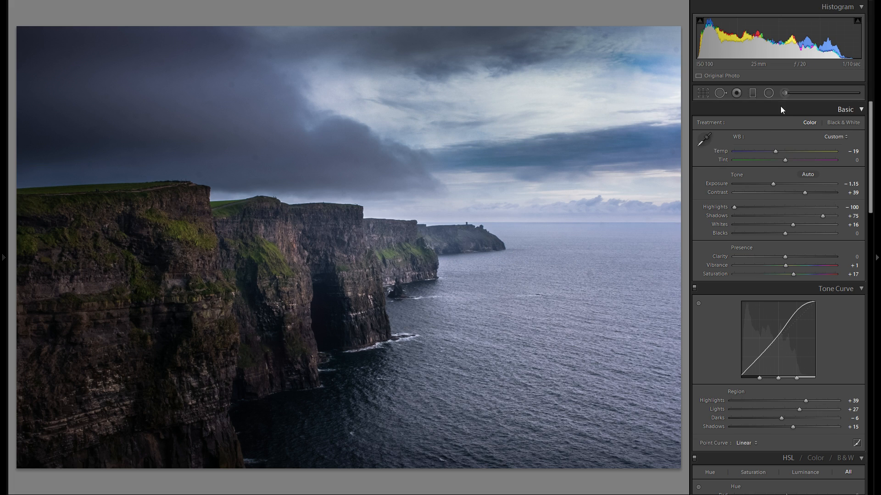
- Draw a radial filter with exposure 0.27 on the nearest cliff face and duplicate it onto the second cliff
{"action": "left_click", "coordinate": [769, 94]}
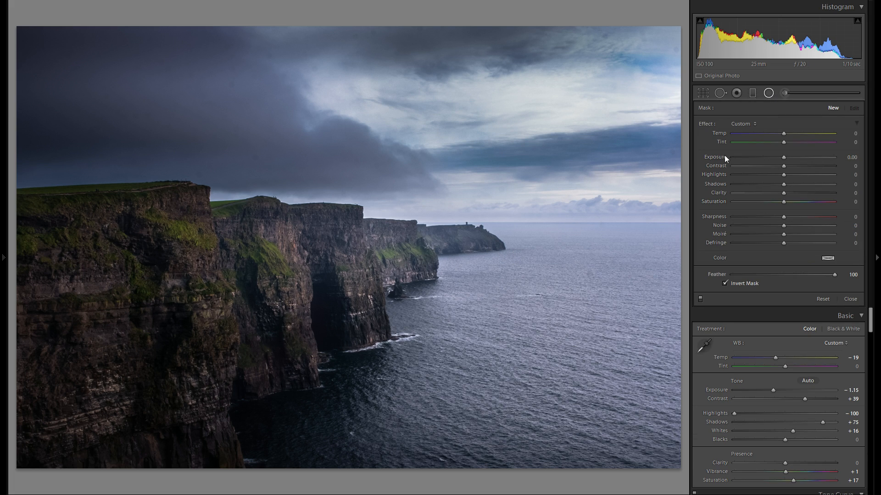
{"action": "left_click_drag", "start_coordinate": [786, 156], "coordinate": [789, 156]}
{"action": "left_click_drag", "start_coordinate": [216, 288], "coordinate": [268, 359]}
{"action": "left_click_drag", "start_coordinate": [222, 281], "coordinate": [213, 272]}
{"action": "right_click", "coordinate": [212, 268]}
{"action": "left_click", "coordinate": [236, 274]}
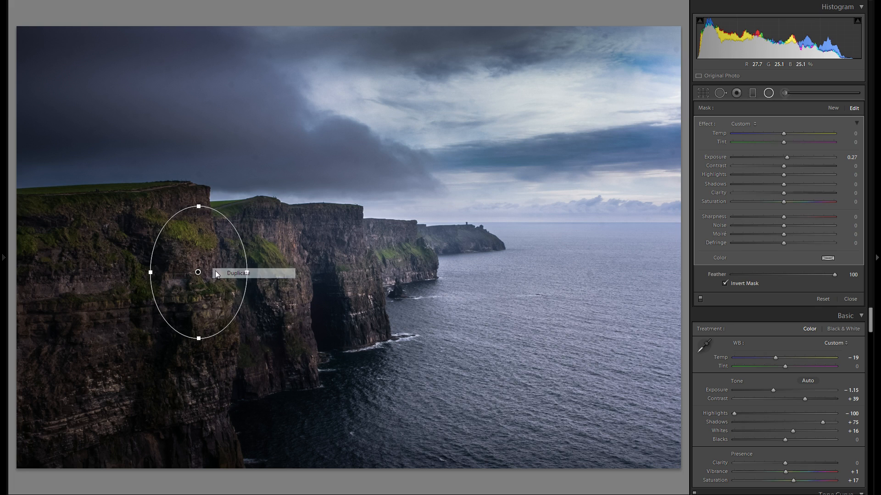
{"action": "left_click_drag", "start_coordinate": [298, 261], "coordinate": [408, 265]}
- Duplicate the second cliff's radial filter, move the copy to the nearest cliff's lower face and reshape it into a wide, low ellipse
{"action": "right_click", "coordinate": [302, 259]}
{"action": "left_click", "coordinate": [325, 262]}
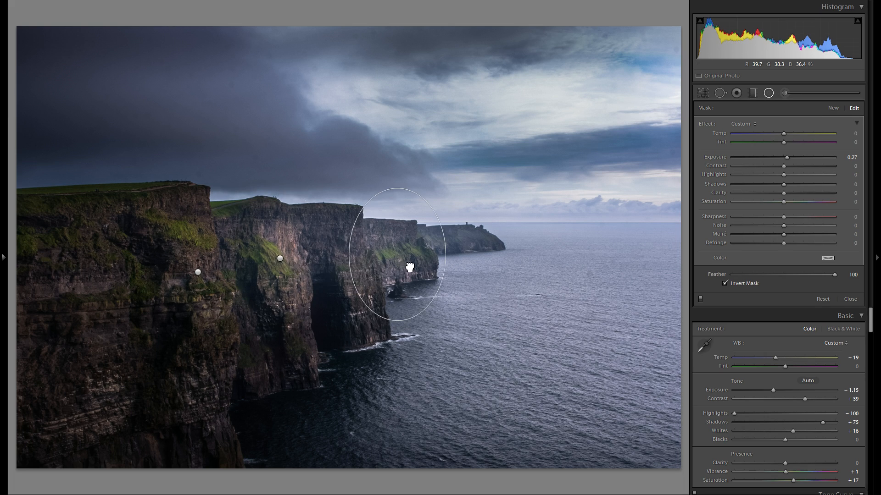
{"action": "left_click_drag", "start_coordinate": [398, 320], "coordinate": [100, 381]}
{"action": "left_click_drag", "start_coordinate": [126, 370], "coordinate": [155, 370]}
{"action": "left_click_drag", "start_coordinate": [76, 344], "coordinate": [77, 331]}
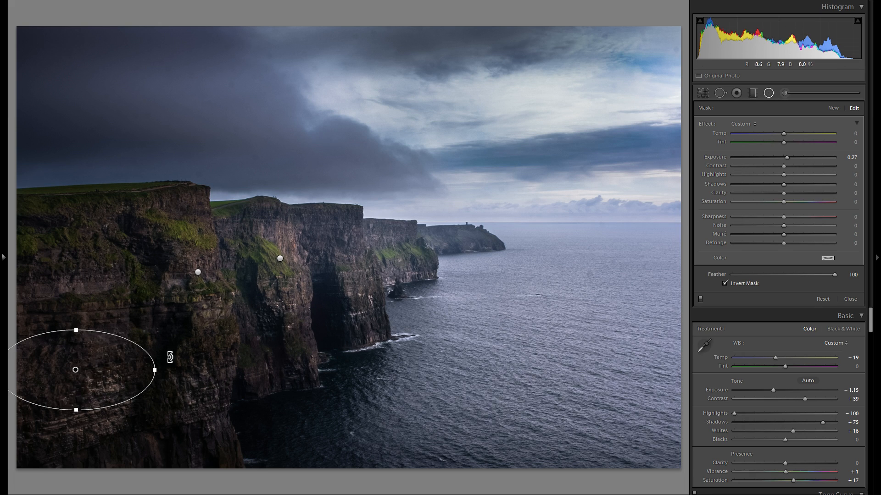
- Set the copied filter's exposure to 0.78 and fit it as a smaller, flatter ellipse over the nearest cliff's rocky ledge
{"action": "left_click_drag", "start_coordinate": [787, 157], "coordinate": [807, 161]}
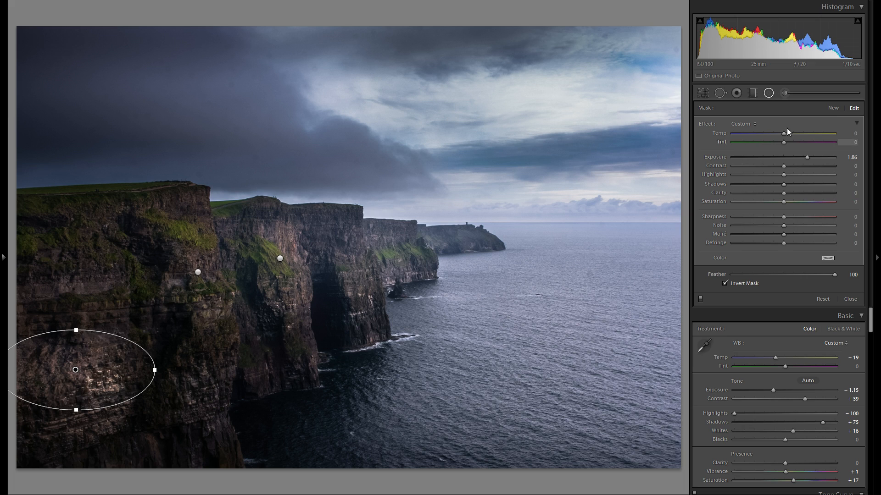
{"action": "left_click_drag", "start_coordinate": [797, 156], "coordinate": [794, 157]}
{"action": "left_click_drag", "start_coordinate": [169, 360], "coordinate": [243, 315]}
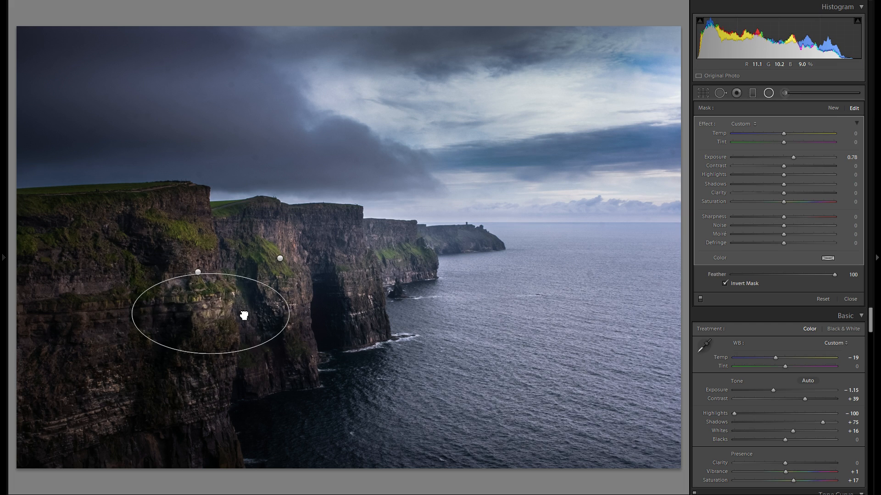
{"action": "left_click_drag", "start_coordinate": [212, 274], "coordinate": [213, 286]}
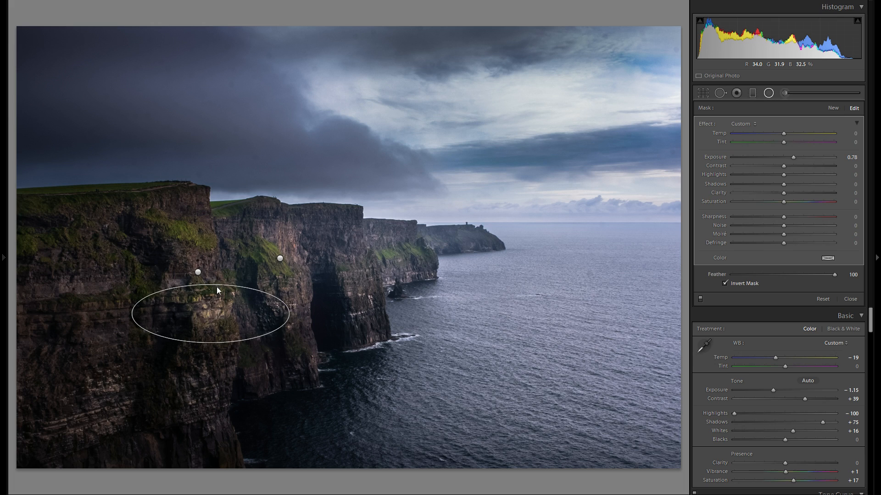
{"action": "left_click_drag", "start_coordinate": [267, 312], "coordinate": [227, 318]}
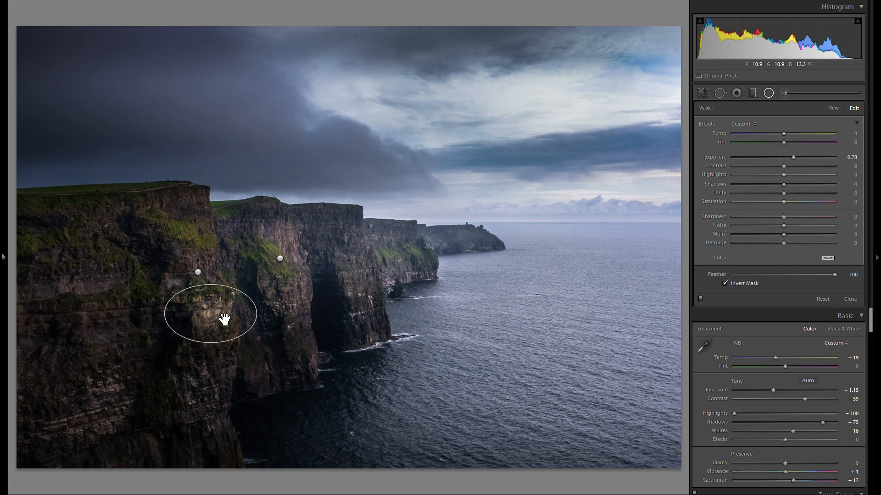
- Duplicate the ledge filter onto the tops of the nearest and third cliffs and the green headland, flattening it and setting exposure to 0.71
{"action": "left_click_drag", "start_coordinate": [235, 315], "coordinate": [222, 212]}
{"action": "left_click_drag", "start_coordinate": [293, 226], "coordinate": [380, 230]}
{"action": "left_click_drag", "start_coordinate": [793, 158], "coordinate": [793, 157]}
{"action": "left_click_drag", "start_coordinate": [351, 250], "coordinate": [351, 240]}
{"action": "left_click_drag", "start_coordinate": [351, 218], "coordinate": [426, 261]}
{"action": "right_click", "coordinate": [380, 222]}
{"action": "left_click", "coordinate": [391, 227]}
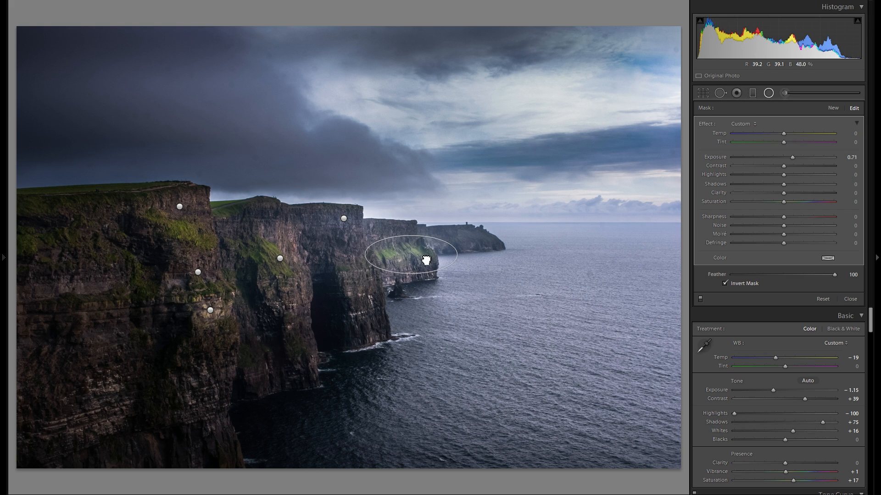
- Set the green headland filter's clarity to 27 and exposure to 0.49, and check the radial filters on the second and third cliffs
{"action": "left_click", "coordinate": [797, 192]}
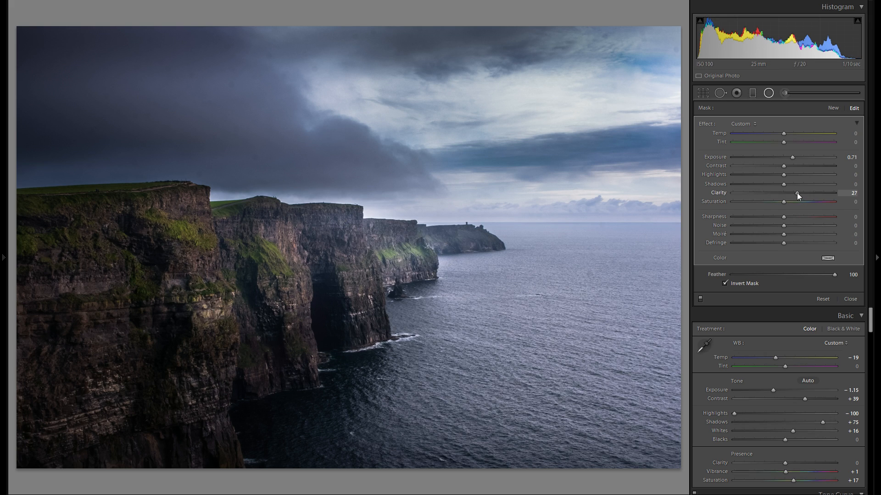
{"action": "left_click_drag", "start_coordinate": [794, 156], "coordinate": [792, 156]}
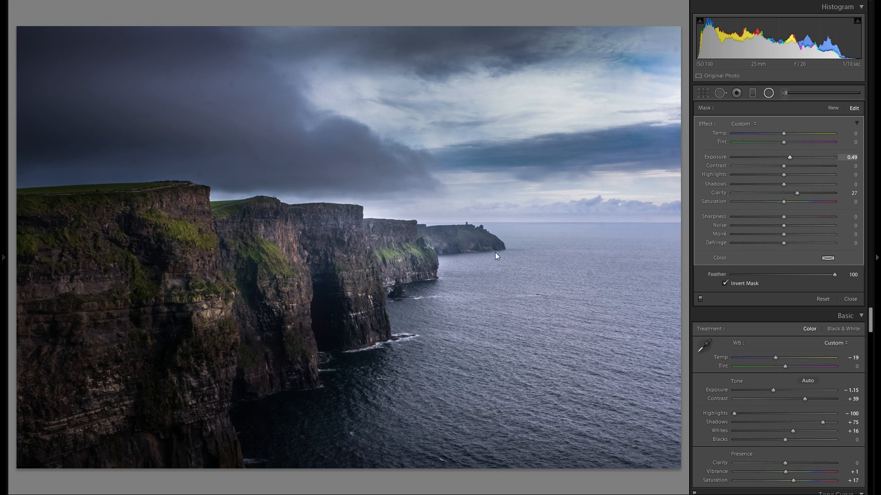
{"action": "left_click", "coordinate": [280, 258]}
{"action": "left_click", "coordinate": [344, 219]}
{"action": "left_click", "coordinate": [281, 259]}
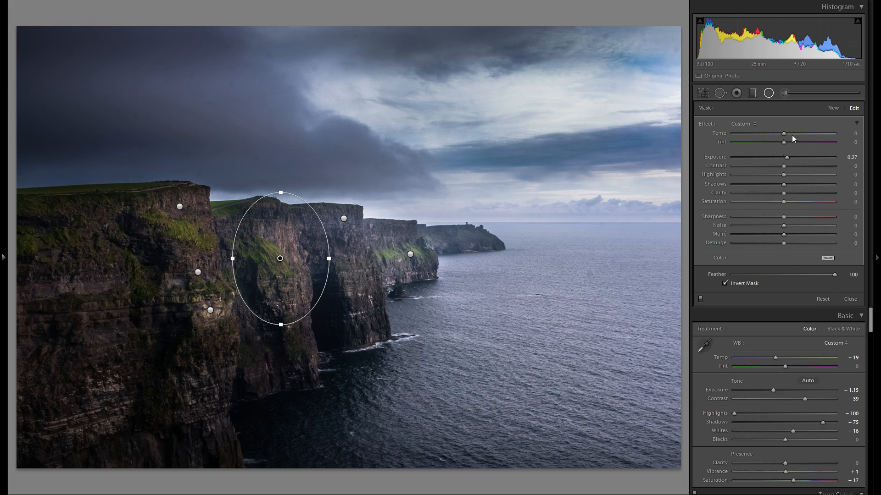
- Duplicate the headland filter onto the third cliff's foot and the nearest cliff's lower edge, and set the ledge filter's exposure to 0.60
{"action": "right_click", "coordinate": [412, 255]}
{"action": "left_click", "coordinate": [422, 260]}
{"action": "left_click_drag", "start_coordinate": [422, 261], "coordinate": [233, 347]}
{"action": "left_click", "coordinate": [211, 310]}
{"action": "left_click_drag", "start_coordinate": [793, 157], "coordinate": [791, 158]}
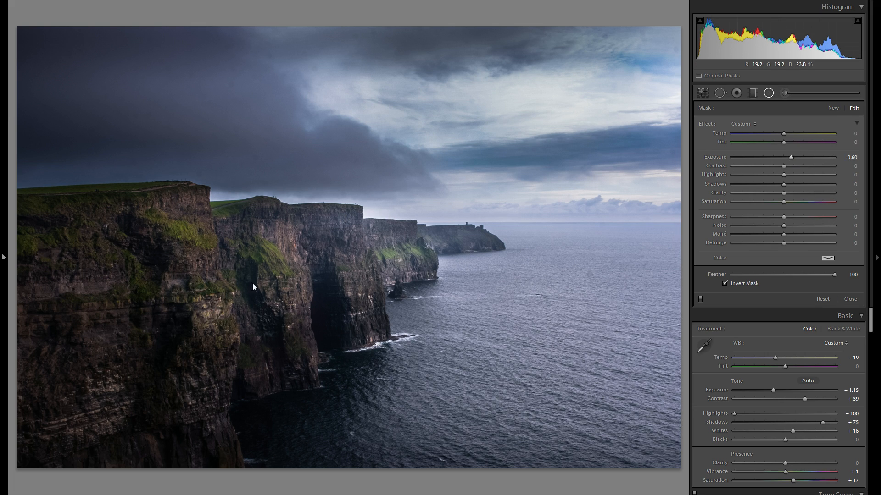
- Duplicate the ledge's radial filter onto the middle of the second cliff and the third cliff's face beside the dark recess
{"action": "right_click", "coordinate": [212, 311]}
{"action": "left_click", "coordinate": [241, 317]}
{"action": "left_click_drag", "start_coordinate": [229, 315], "coordinate": [305, 290]}
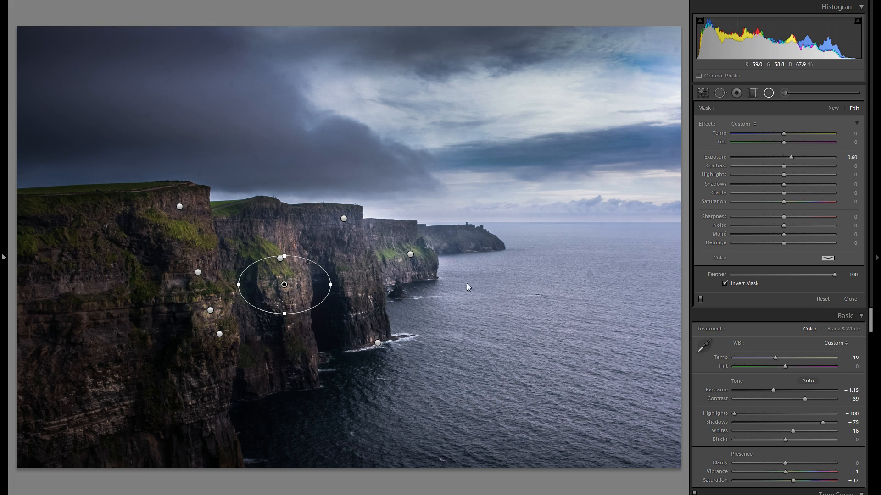
{"action": "right_click", "coordinate": [299, 281]}
{"action": "left_click", "coordinate": [320, 288]}
{"action": "left_click_drag", "start_coordinate": [352, 239], "coordinate": [377, 285]}
- Add further copies of the filter on the nearest cliff's upper face and the bright cloud break, widening and enlarging the cloud copy
{"action": "right_click", "coordinate": [377, 286]}
{"action": "left_click", "coordinate": [381, 294]}
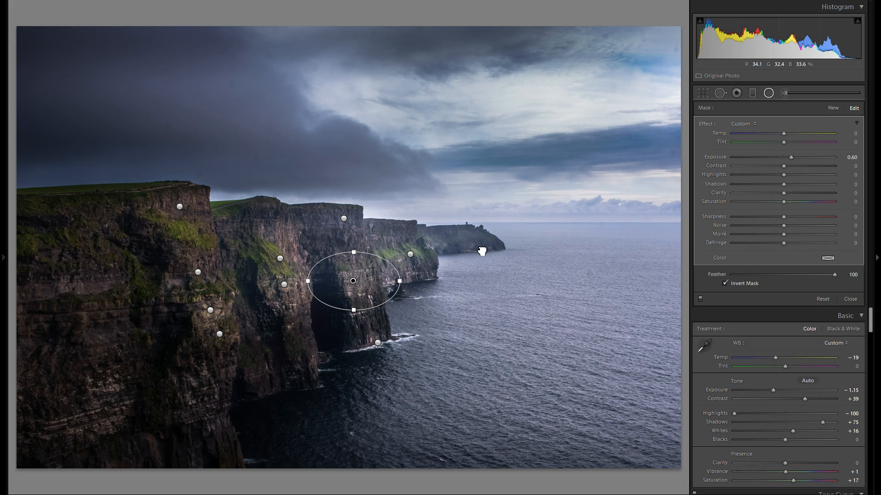
{"action": "left_click_drag", "start_coordinate": [352, 281], "coordinate": [451, 112]}
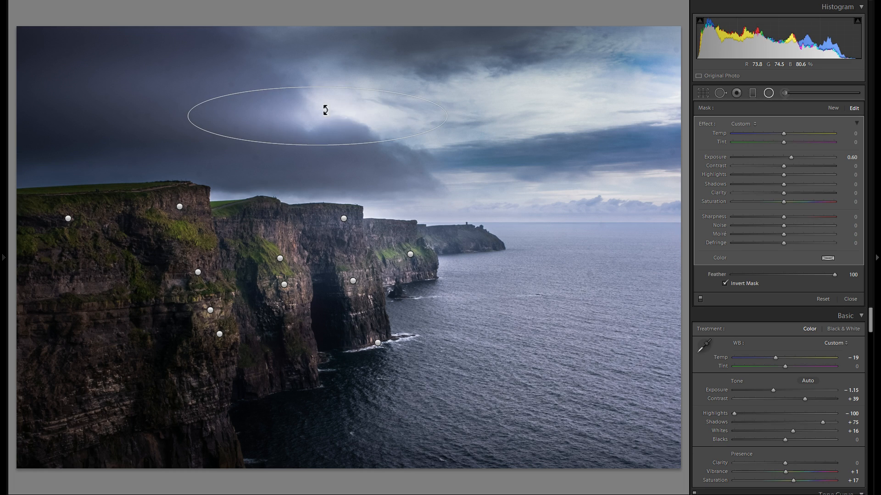
{"action": "left_click_drag", "start_coordinate": [319, 86], "coordinate": [295, 73]}
{"action": "left_click_drag", "start_coordinate": [368, 121], "coordinate": [367, 120]}
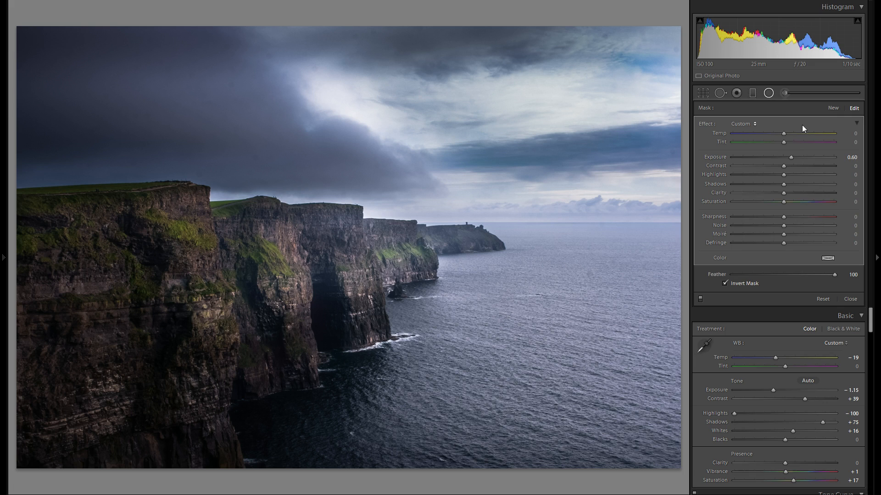
- Add a large, tilted radial filter with exposure 0.16 spanning the bright sky, the headland and the sea beside the cliffs
{"action": "left_click", "coordinate": [833, 110]}
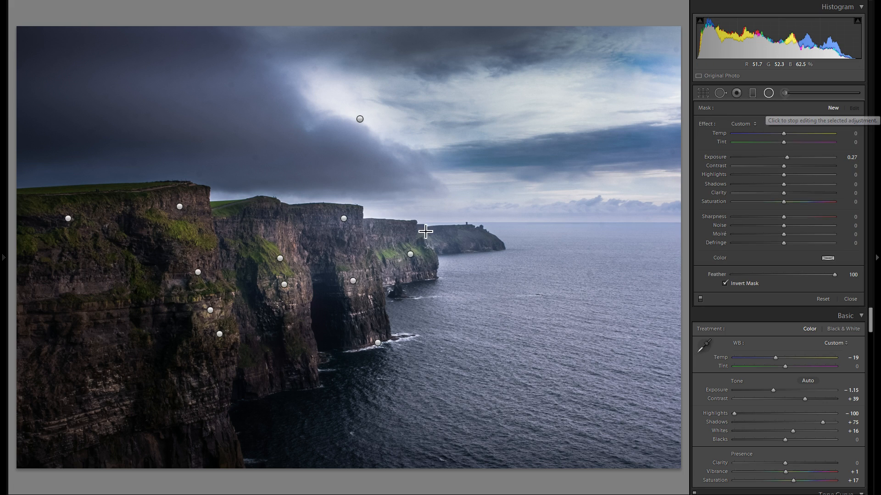
{"action": "left_click_drag", "start_coordinate": [402, 184], "coordinate": [507, 387]}
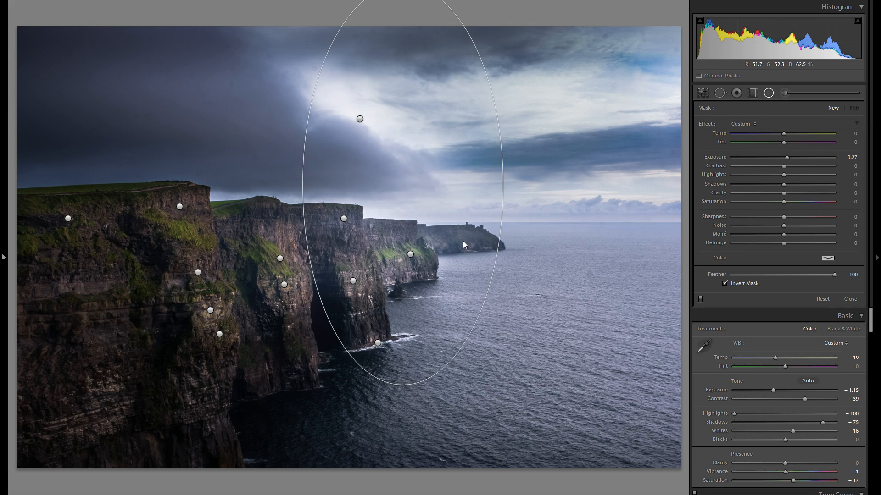
{"action": "left_click_drag", "start_coordinate": [463, 191], "coordinate": [478, 236]}
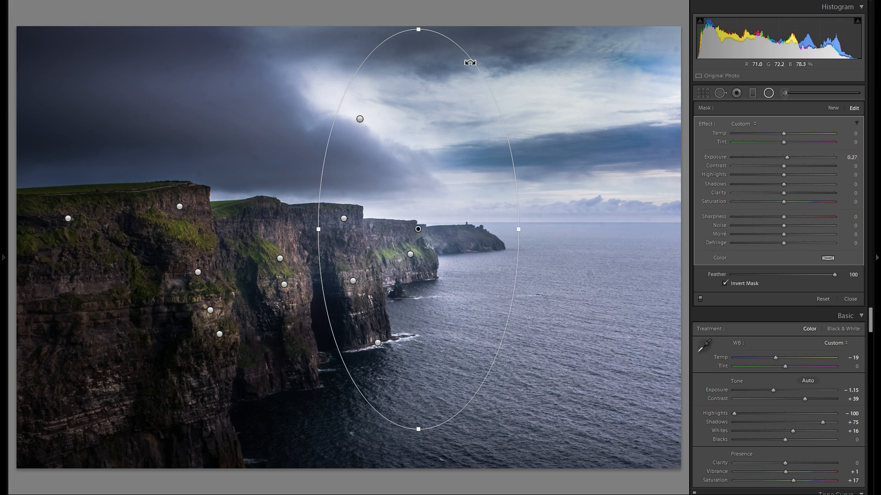
{"action": "left_click_drag", "start_coordinate": [516, 75], "coordinate": [521, 87]}
{"action": "left_click_drag", "start_coordinate": [462, 161], "coordinate": [492, 207]}
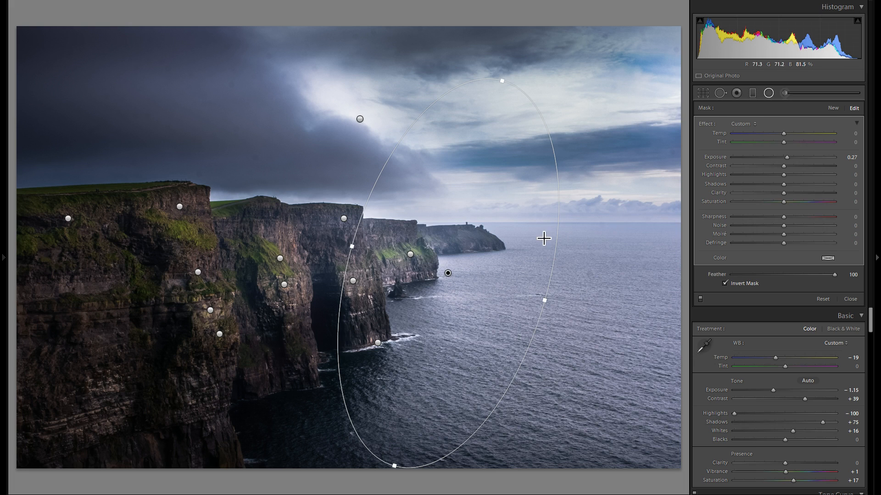
{"action": "left_click", "coordinate": [786, 156]}
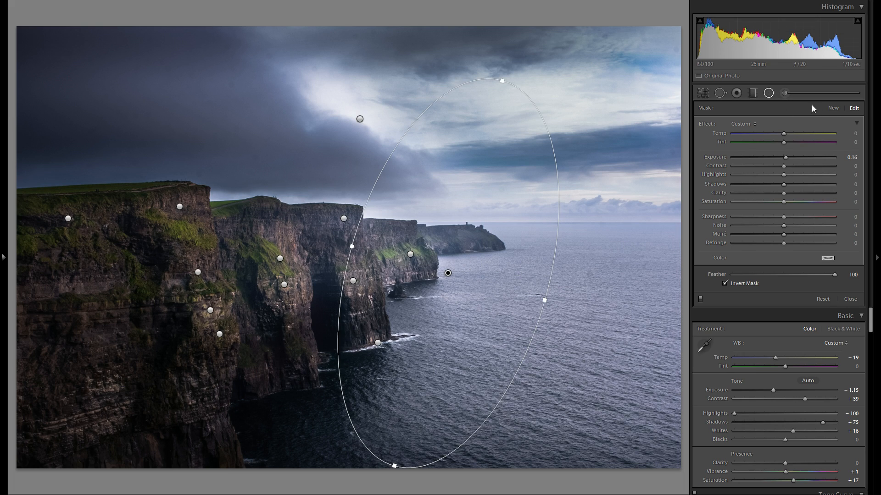
- Add a small circular radial filter on the third cliff's upper face and set its exposure to -0.63
{"action": "left_click", "coordinate": [833, 108]}
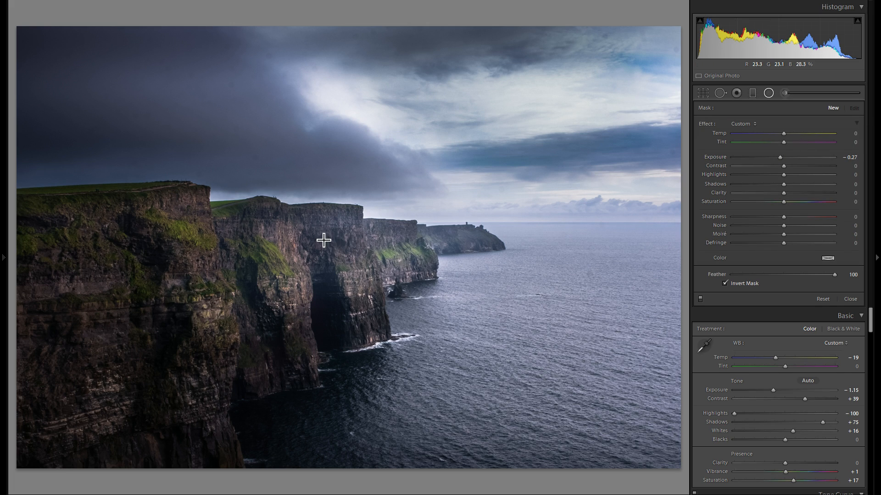
{"action": "left_click_drag", "start_coordinate": [367, 263], "coordinate": [359, 266]}
{"action": "left_click_drag", "start_coordinate": [331, 237], "coordinate": [349, 235]}
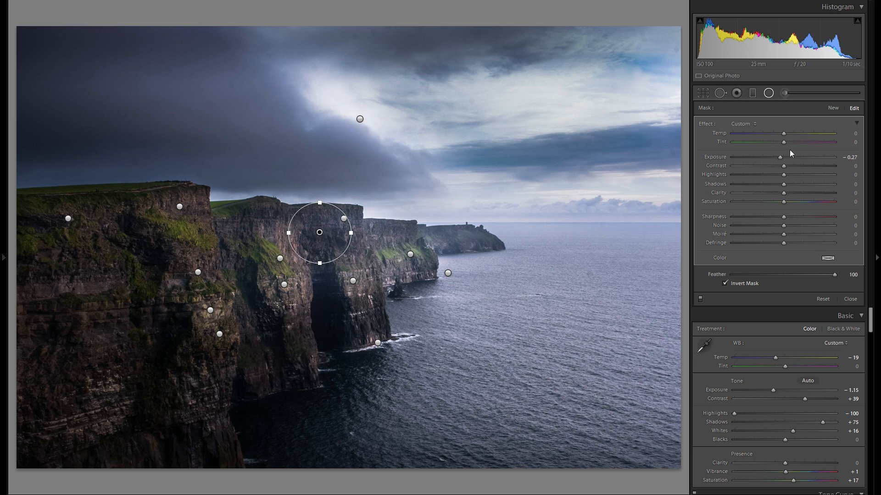
{"action": "left_click_drag", "start_coordinate": [780, 157], "coordinate": [774, 158]}
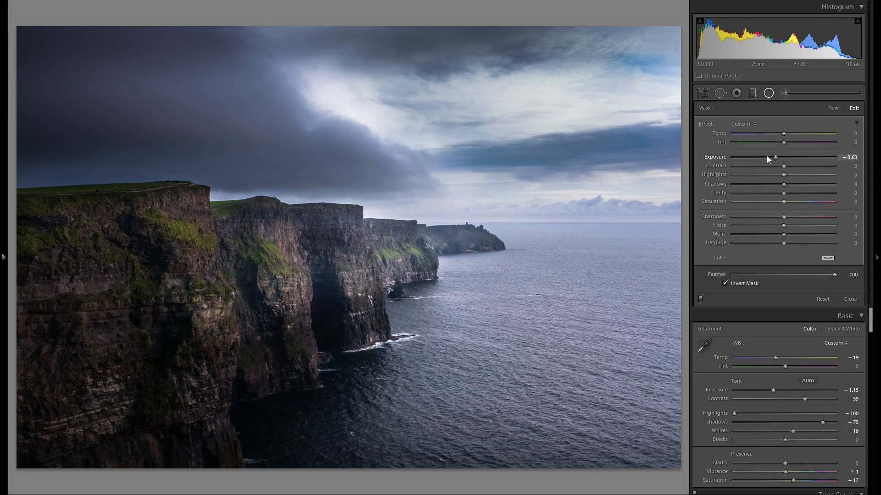
- Duplicate the darkening radial filter onto the second cliff's upper face and base, the third cliff's dark recess and the fourth cliff's foot
{"action": "right_click", "coordinate": [330, 239]}
{"action": "left_click", "coordinate": [337, 241]}
{"action": "left_click_drag", "start_coordinate": [338, 243], "coordinate": [331, 277]}
{"action": "right_click", "coordinate": [251, 249]}
{"action": "left_click", "coordinate": [266, 253]}
{"action": "right_click", "coordinate": [288, 370]}
{"action": "left_click", "coordinate": [291, 372]}
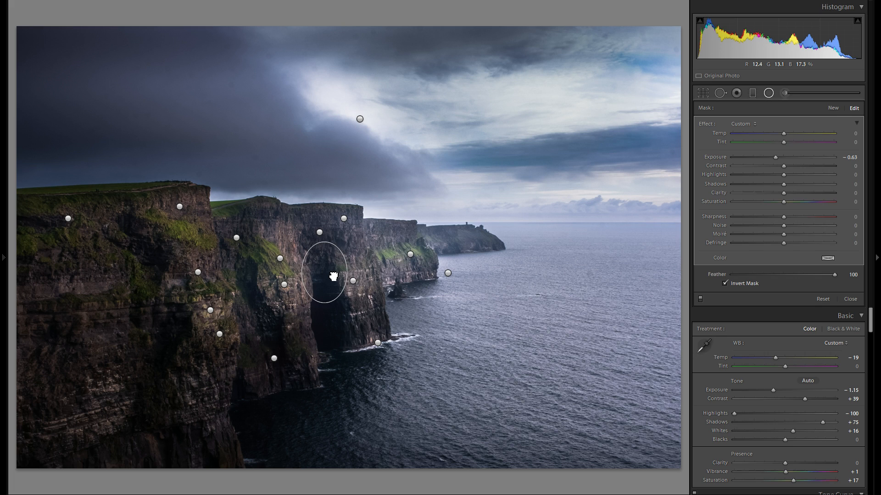
{"action": "left_click_drag", "start_coordinate": [386, 270], "coordinate": [397, 288]}
- Duplicate the filter onto the tops of the second and third cliffs, reshape it into a wide flat ellipse and set its exposure to -0.52
{"action": "right_click", "coordinate": [405, 290]}
{"action": "left_click", "coordinate": [422, 297]}
{"action": "left_click_drag", "start_coordinate": [365, 262], "coordinate": [304, 222]}
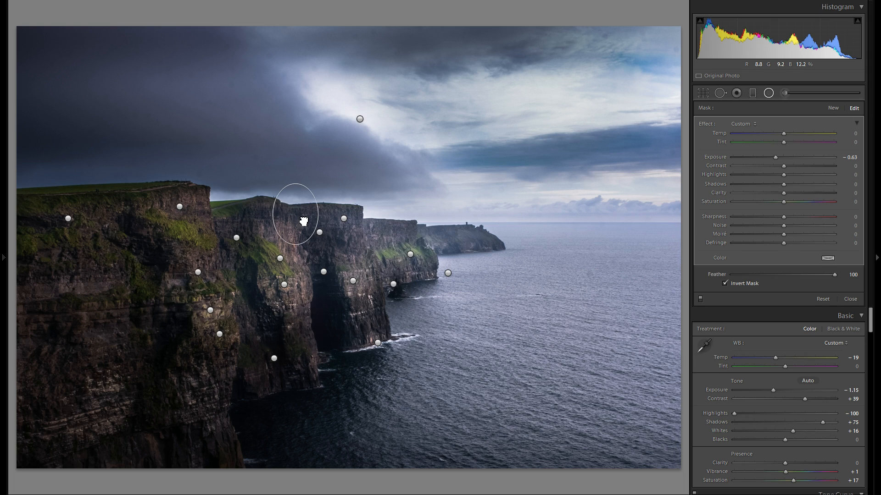
{"action": "left_click_drag", "start_coordinate": [369, 219], "coordinate": [369, 219]}
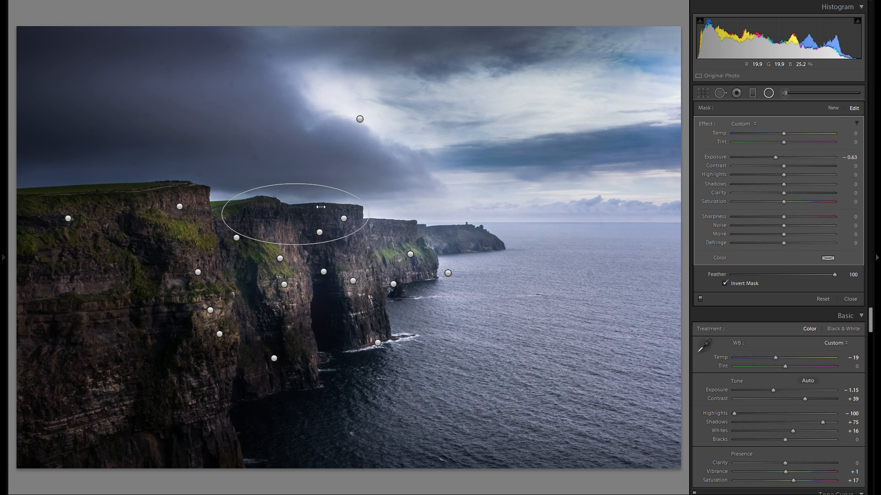
{"action": "left_click_drag", "start_coordinate": [296, 183], "coordinate": [300, 200]}
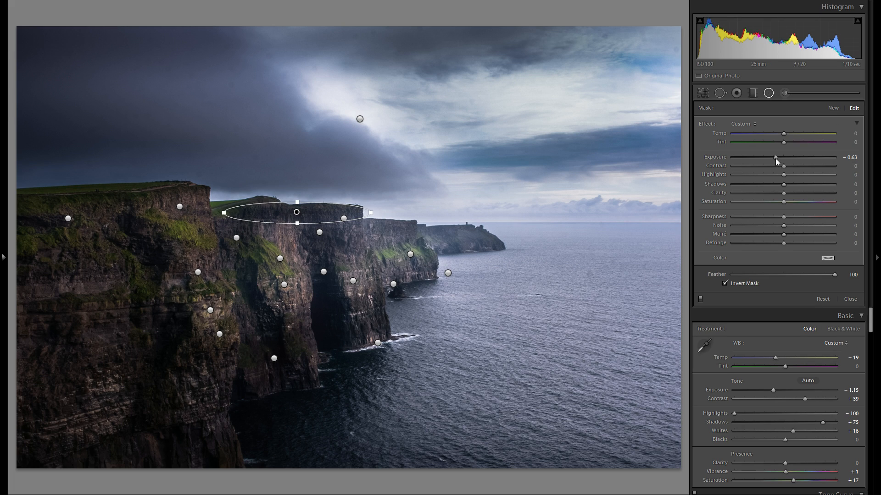
{"action": "left_click_drag", "start_coordinate": [776, 159], "coordinate": [777, 159]}
- Duplicate the flat ellipse filter along the nearest cliff's top edge and onto the fourth cliff's top
{"action": "right_click", "coordinate": [319, 216]}
{"action": "left_click", "coordinate": [346, 219]}
{"action": "left_click_drag", "start_coordinate": [320, 216], "coordinate": [168, 201]}
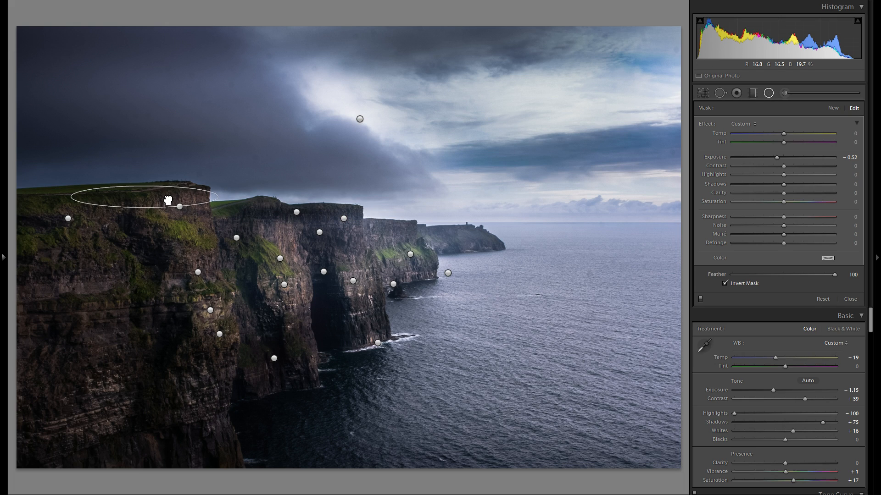
{"action": "right_click", "coordinate": [168, 198]}
{"action": "left_click", "coordinate": [178, 201]}
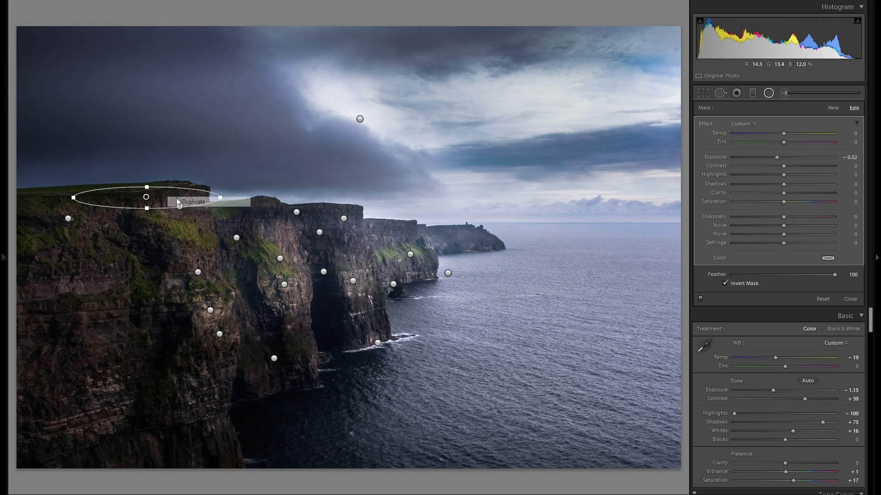
{"action": "left_click_drag", "start_coordinate": [177, 201], "coordinate": [441, 226]}
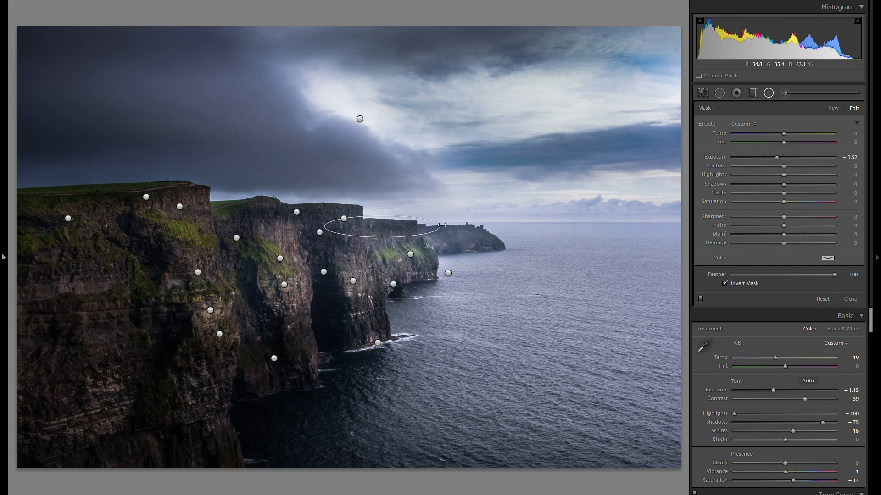
- Compare the photo with the radial filters disabled and enabled, leaving them enabled
{"action": "left_click", "coordinate": [724, 283]}
{"action": "left_click", "coordinate": [700, 298]}
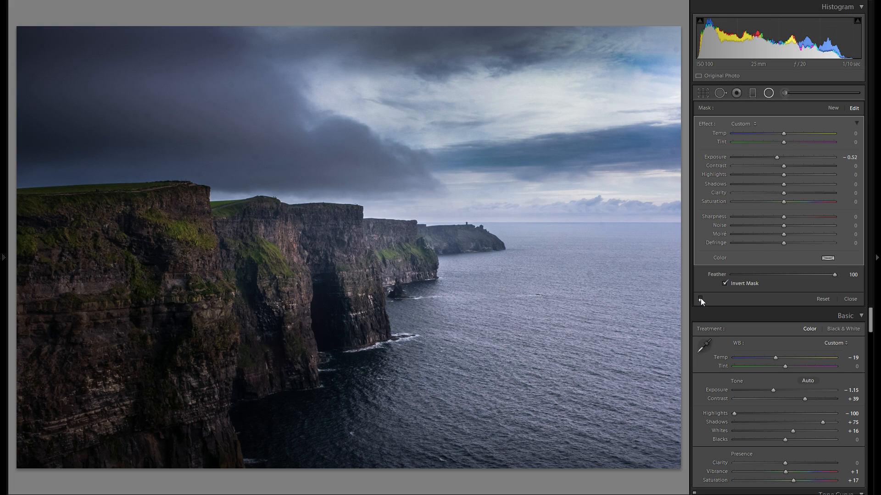
{"action": "left_click", "coordinate": [700, 298]}
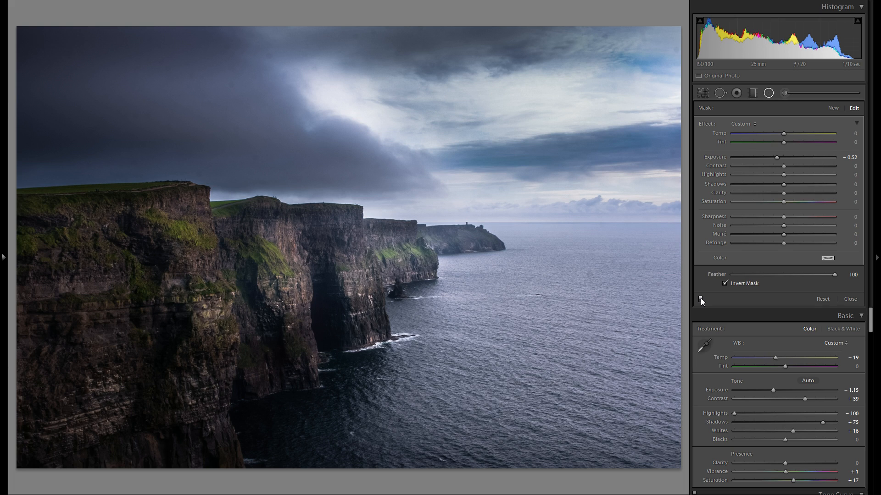
{"action": "left_click", "coordinate": [701, 298]}
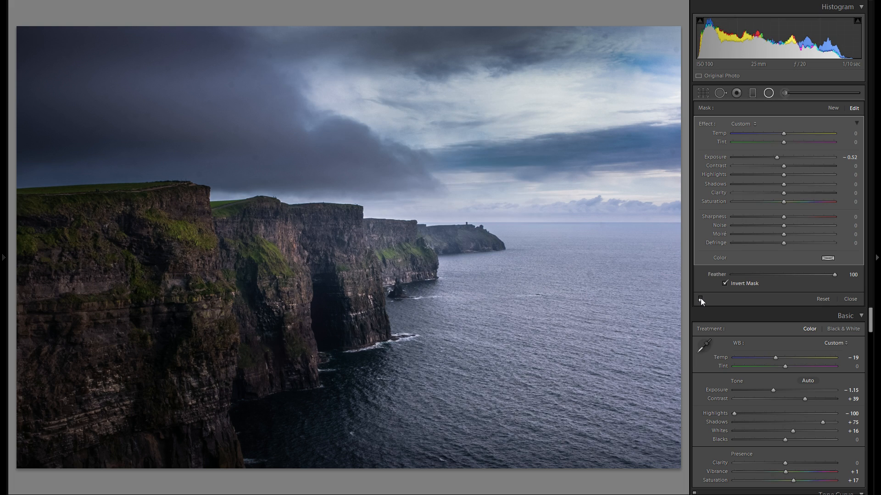
{"action": "left_click", "coordinate": [700, 299]}
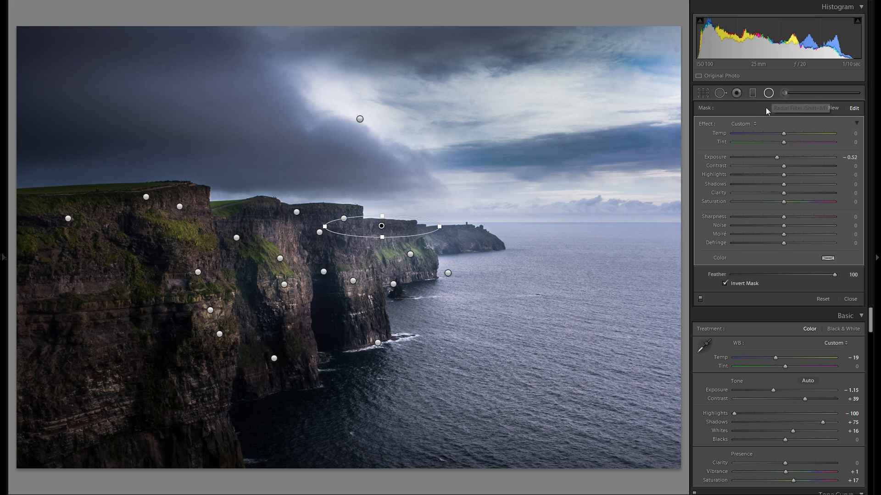
{"action": "left_click", "coordinate": [767, 93]}
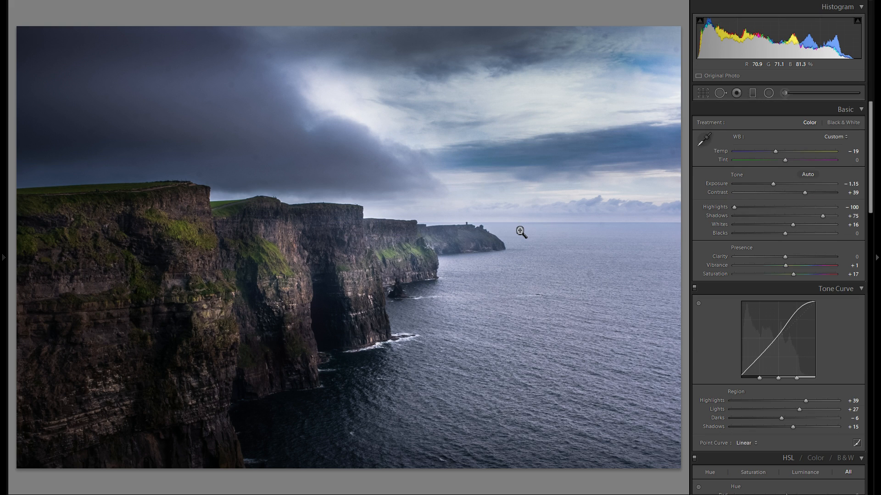
- Darken the lower sea and the dark clouds above the nearest cliff with a size 36 adjustment brush at exposure -0.38
{"action": "left_click", "coordinate": [785, 94]}
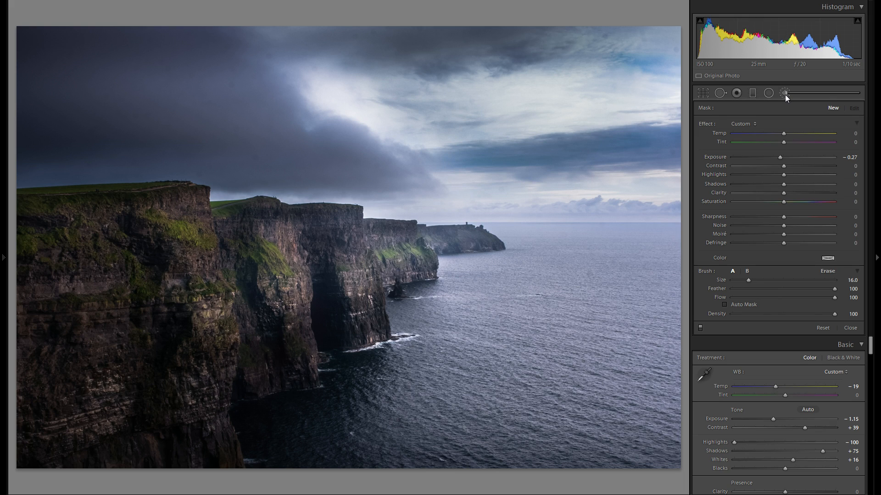
{"action": "left_click_drag", "start_coordinate": [780, 157], "coordinate": [778, 157]}
{"action": "scroll", "coordinate": [573, 275], "scroll_direction": "up", "scroll_amount": 11}
{"action": "mouse_move", "coordinate": [571, 387]}
{"action": "left_mouse_down"}
{"action": "mouse_move", "coordinate": [629, 362]}
{"action": "mouse_move", "coordinate": [647, 319]}
{"action": "mouse_move", "coordinate": [645, 284]}
{"action": "left_mouse_up"}
{"action": "left_click_drag", "start_coordinate": [520, 452], "coordinate": [473, 410]}
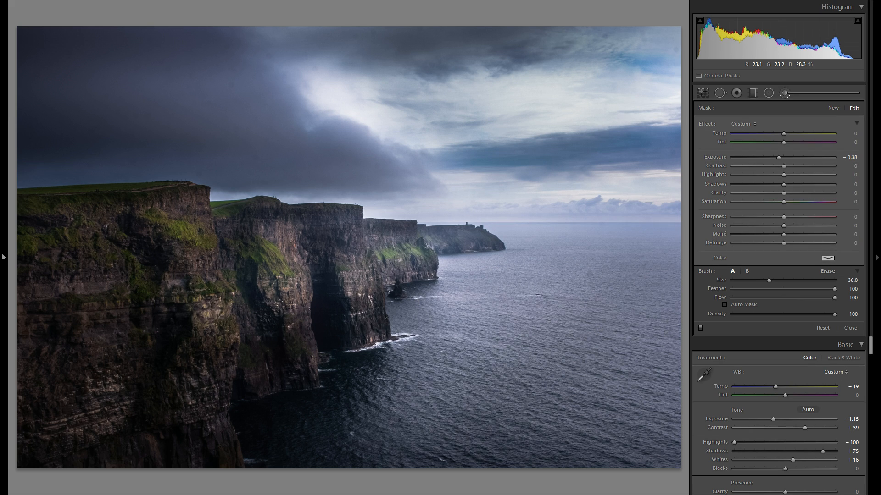
{"action": "mouse_move", "coordinate": [60, 138]}
{"action": "left_mouse_down"}
{"action": "mouse_move", "coordinate": [87, 110]}
{"action": "mouse_move", "coordinate": [98, 78]}
{"action": "left_mouse_up"}
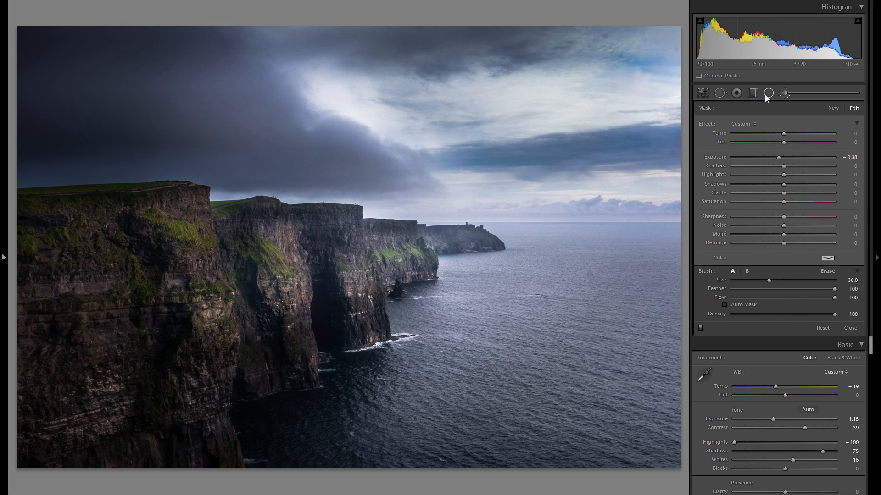
{"action": "left_click", "coordinate": [785, 94]}
- Examine the dark clouds and the cliff tops at close zoom for spots that need healing
{"action": "left_click", "coordinate": [123, 107]}
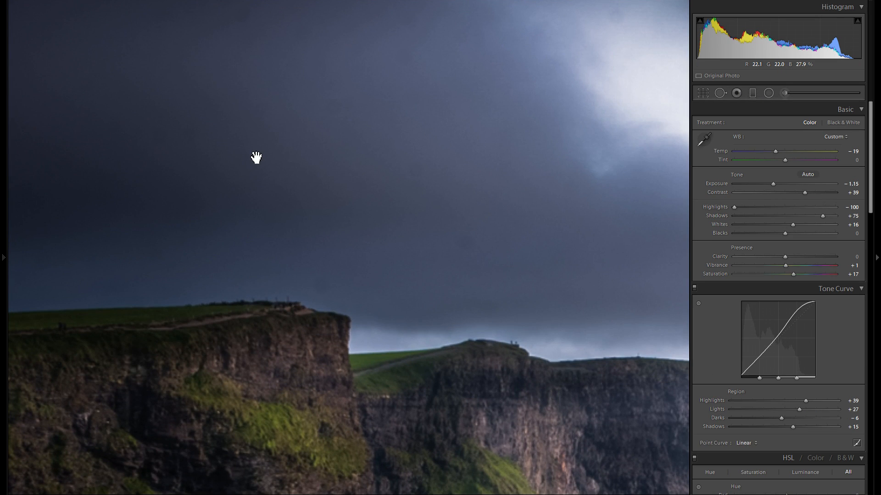
{"action": "left_click_drag", "start_coordinate": [373, 161], "coordinate": [430, 220]}
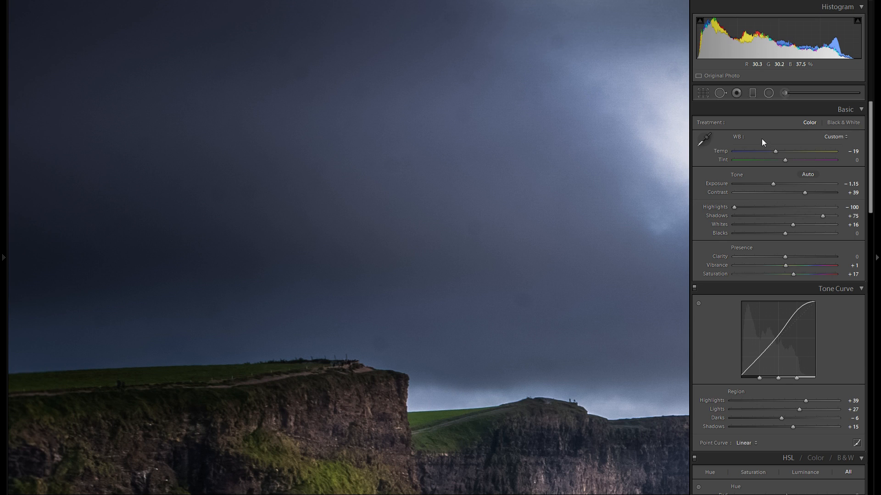
{"action": "left_click", "coordinate": [720, 93]}
{"action": "left_click_drag", "start_coordinate": [313, 133], "coordinate": [482, 193]}
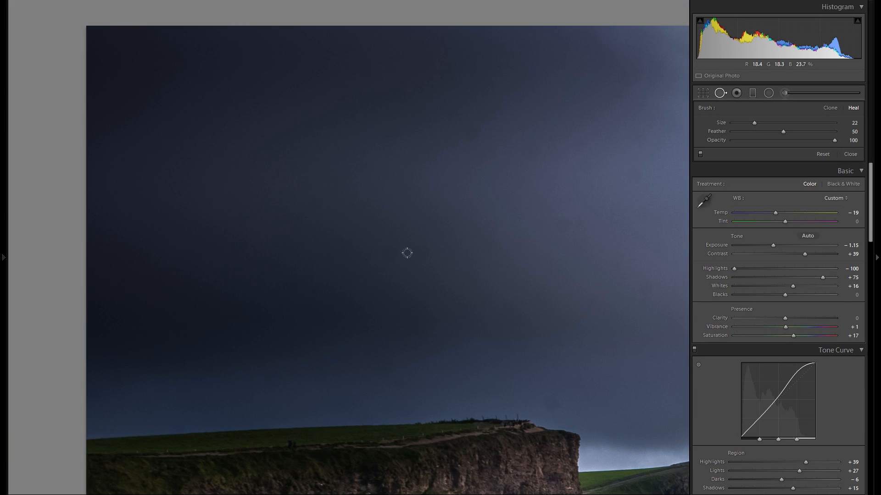
{"action": "left_click_drag", "start_coordinate": [523, 220], "coordinate": [401, 224]}
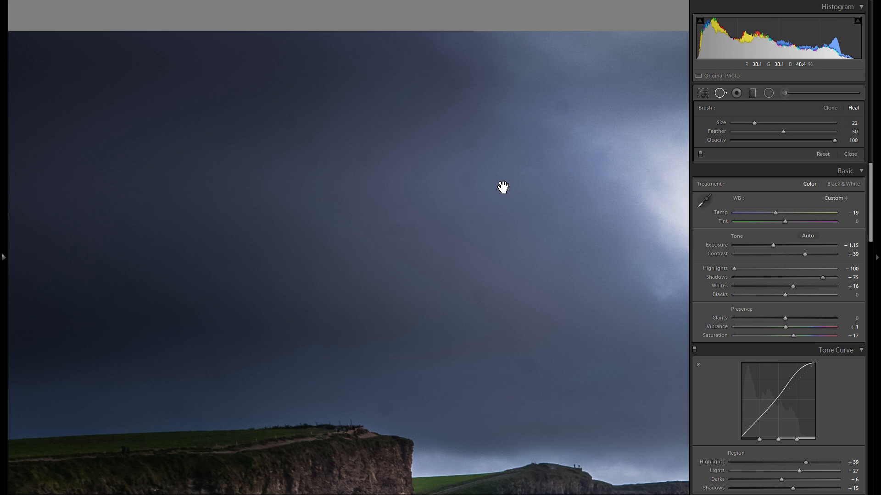
{"action": "left_click_drag", "start_coordinate": [499, 187], "coordinate": [447, 197]}
{"action": "left_click", "coordinate": [721, 95]}
{"action": "left_click", "coordinate": [554, 213]}
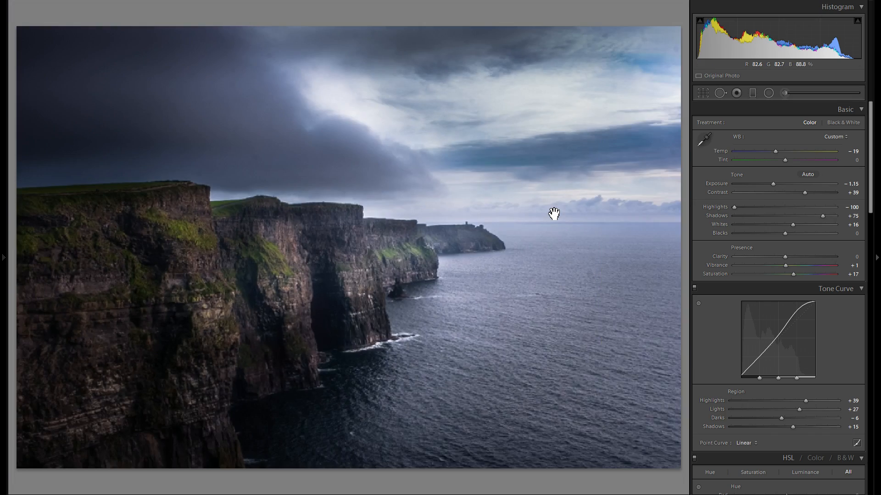
{"action": "left_click", "coordinate": [554, 214]}
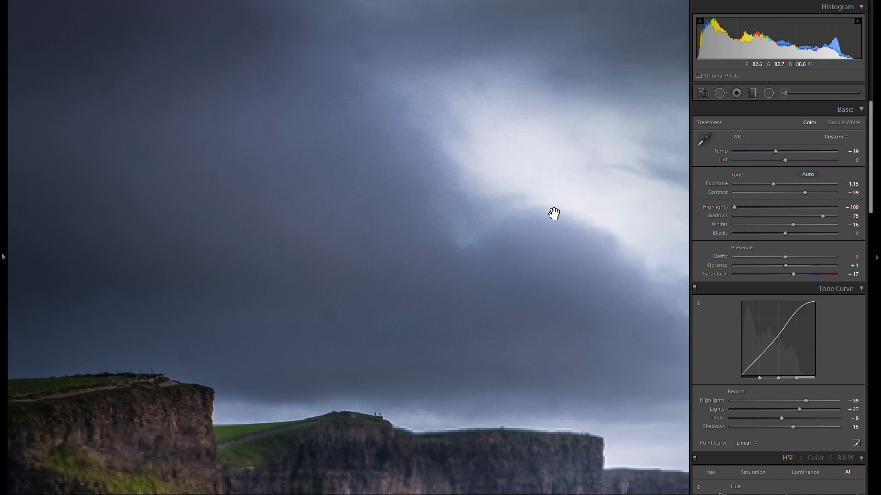
{"action": "left_click", "coordinate": [553, 213]}
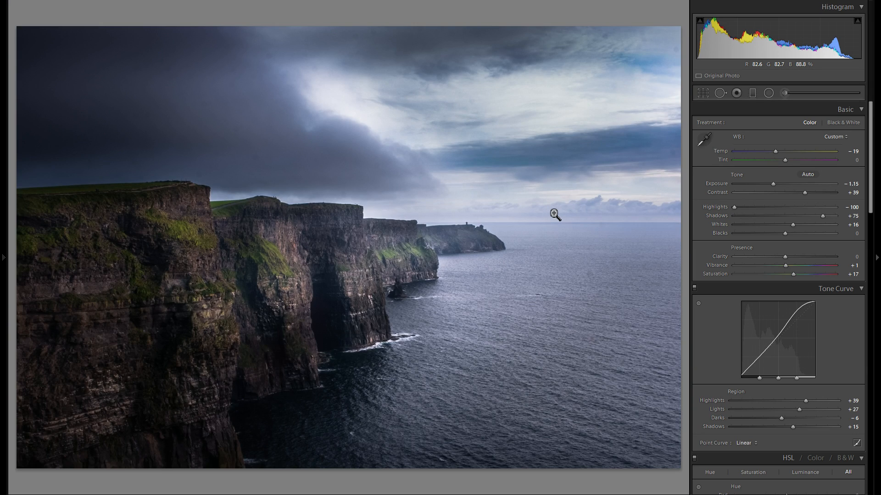
- Cool the sea with a new size 39 adjustment brush at temperature -11, and reduce the effect to -8
{"action": "left_click", "coordinate": [784, 96]}
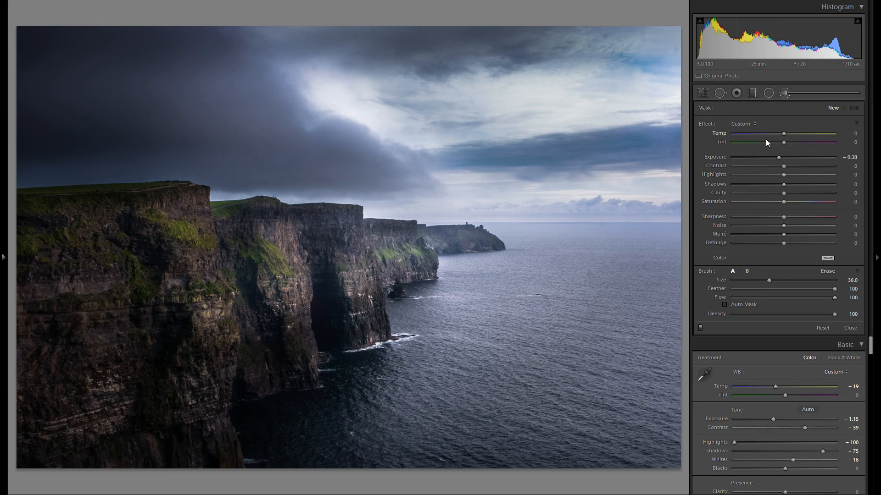
{"action": "left_click_drag", "start_coordinate": [783, 133], "coordinate": [777, 133]}
{"action": "key", "text": "bracketright"}
{"action": "left_click_drag", "start_coordinate": [546, 275], "coordinate": [522, 317]}
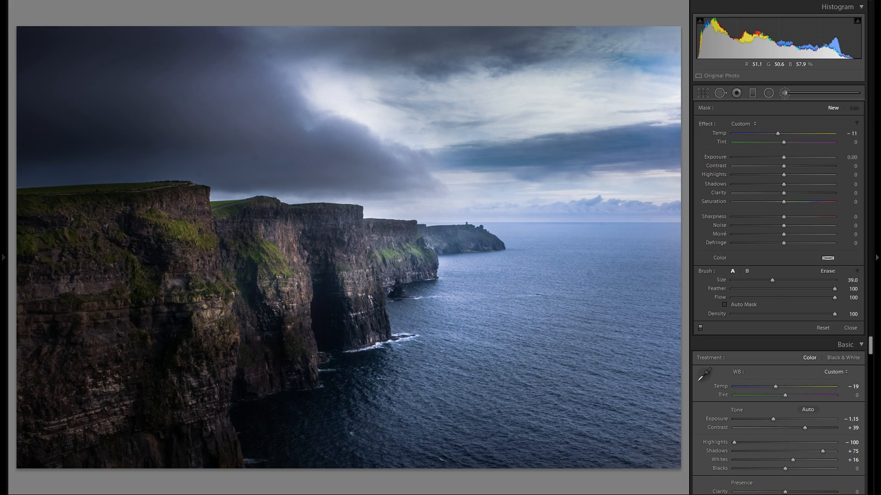
{"action": "left_click_drag", "start_coordinate": [778, 134], "coordinate": [779, 135]}
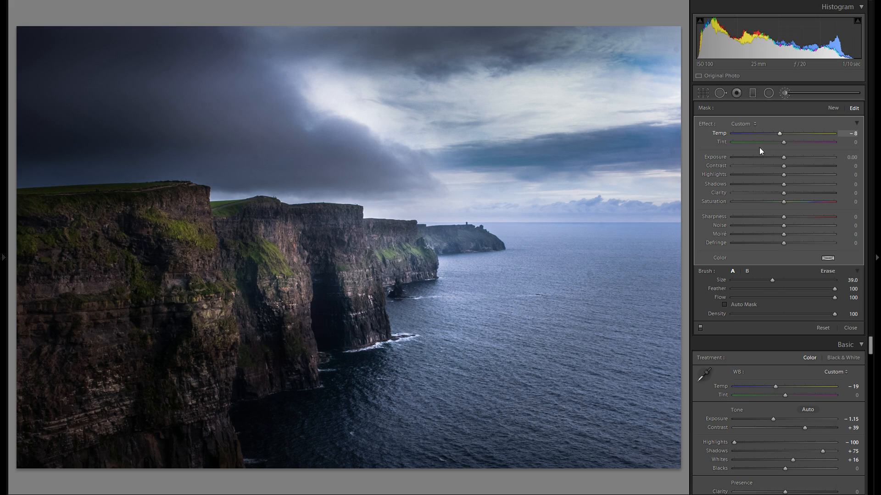
- Erase the cooling brush effect from the sky just above the horizon
{"action": "key", "text": "alt"}
{"action": "key", "text": "alt"}
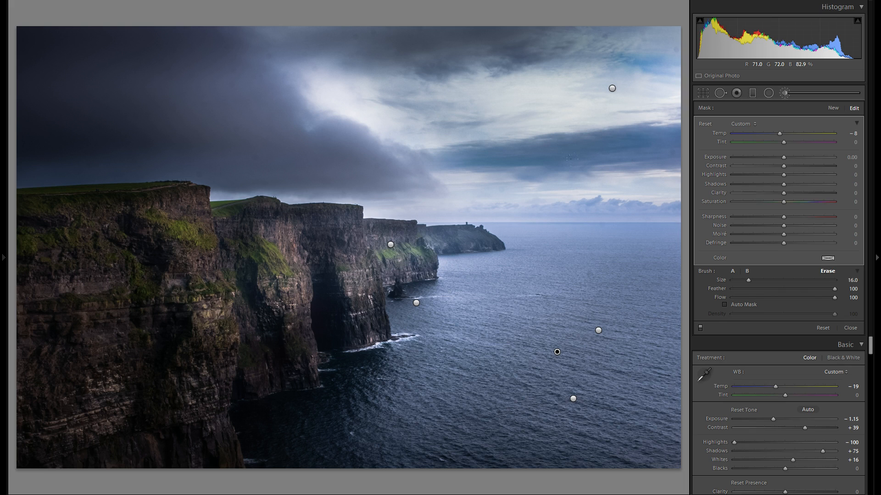
{"action": "scroll", "coordinate": [542, 197], "scroll_direction": "up", "scroll_amount": 2}
{"action": "left_click_drag", "start_coordinate": [541, 198], "coordinate": [651, 200]}
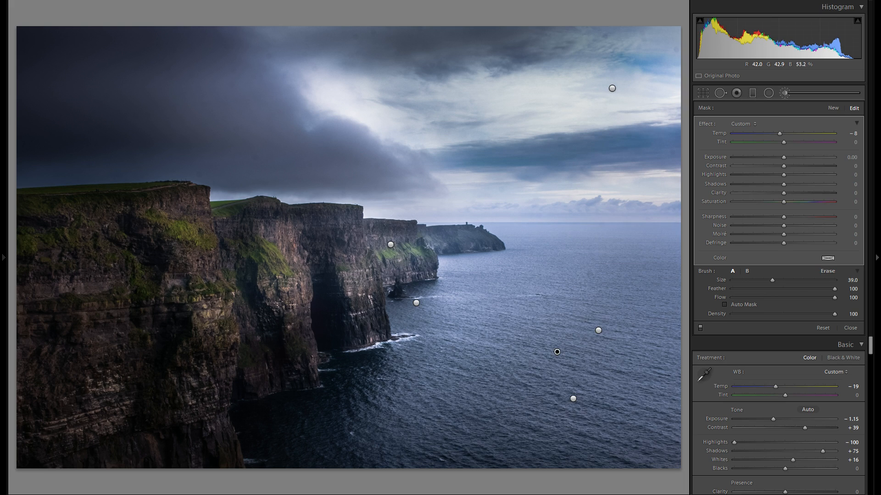
- Delete the sea's cooling brush adjustment, undo the deletion and reselect the adjustment
{"action": "right_click", "coordinate": [558, 351]}
{"action": "left_click", "coordinate": [573, 368]}
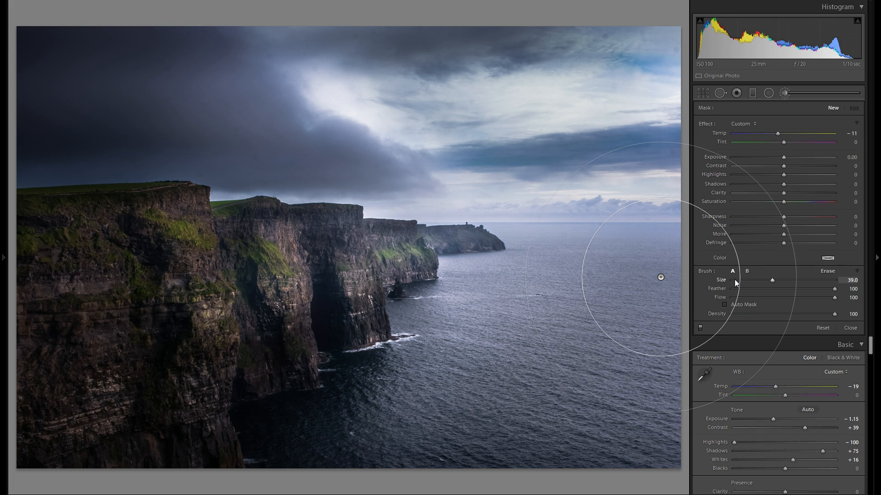
{"action": "key", "text": "ctrl+z"}
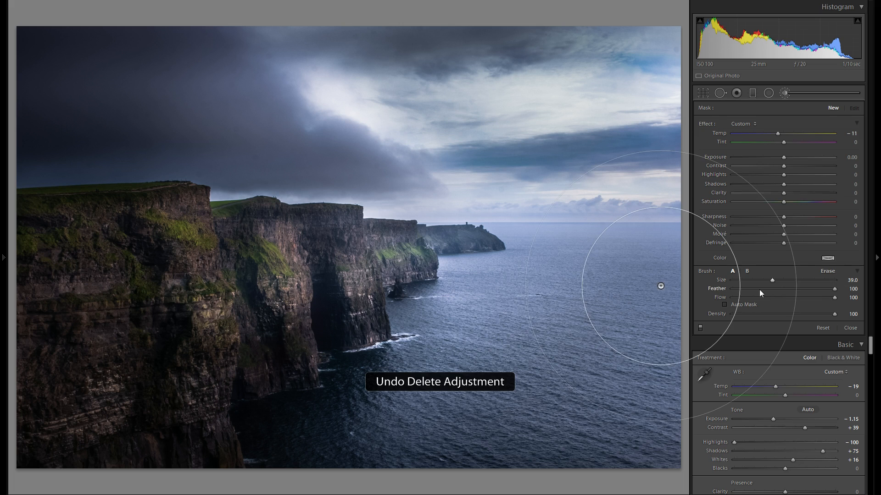
{"action": "left_click", "coordinate": [560, 352]}
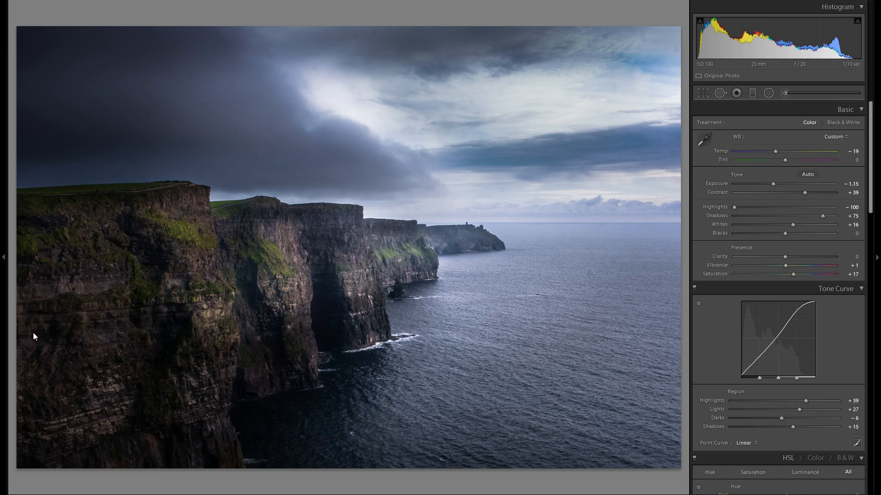
- Compare the original import state with the latest edit in the history, ending on the latest state
{"action": "left_click", "coordinate": [4, 322]}
{"action": "scroll", "coordinate": [59, 324], "scroll_direction": "down", "scroll_amount": 20}
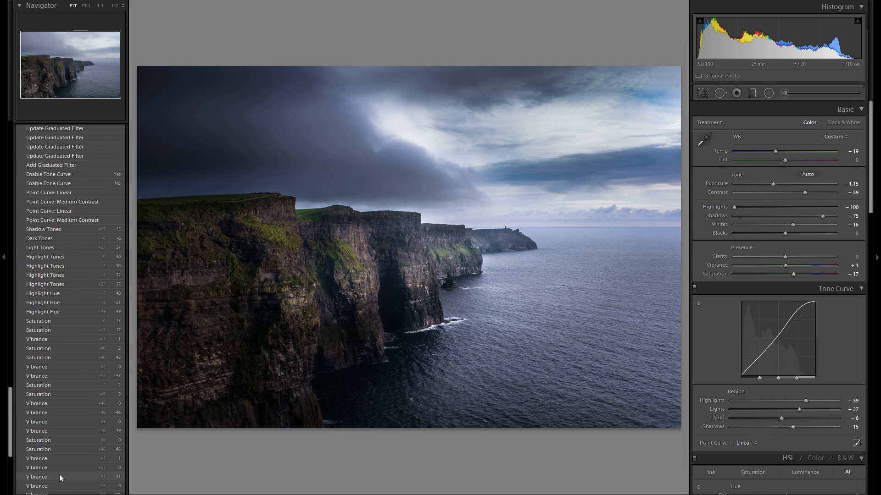
{"action": "scroll", "coordinate": [59, 477], "scroll_direction": "down", "scroll_amount": 8}
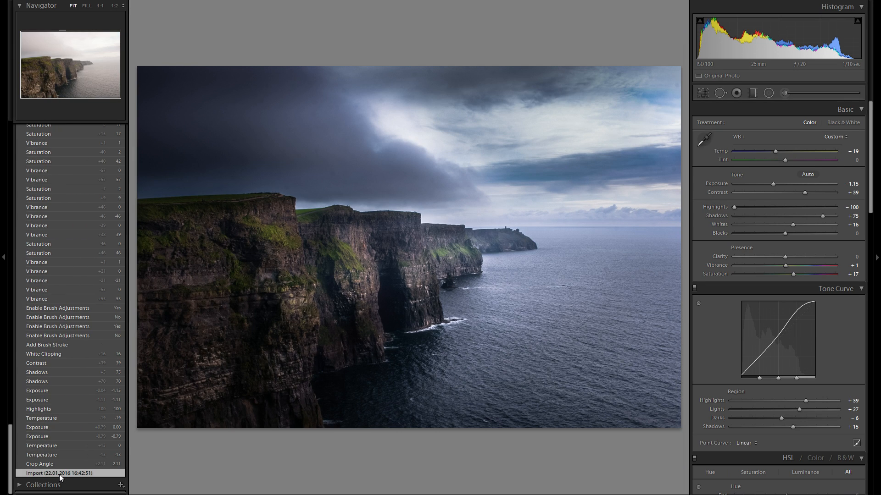
{"action": "left_click", "coordinate": [59, 473]}
{"action": "scroll", "coordinate": [59, 398], "scroll_direction": "up", "scroll_amount": 7}
{"action": "scroll", "coordinate": [62, 392], "scroll_direction": "up", "scroll_amount": 15}
{"action": "left_click", "coordinate": [76, 168]}
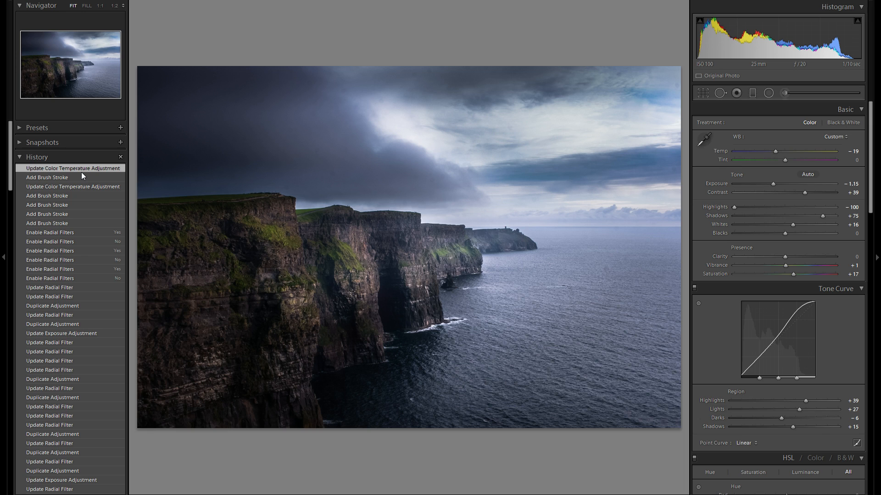
{"action": "key", "text": "F7"}
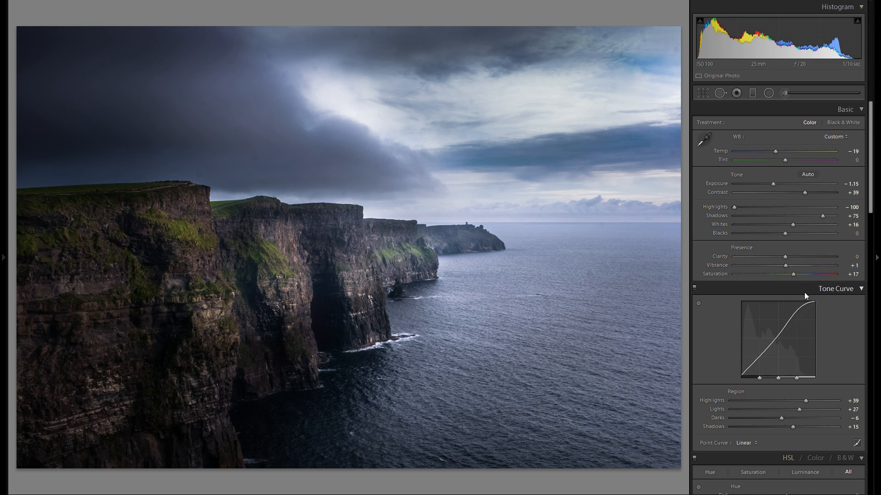
- Set the Split Toning highlights saturation to 28 and show the before and after versions side by side
{"action": "scroll", "coordinate": [752, 303], "scroll_direction": "down", "scroll_amount": 3}
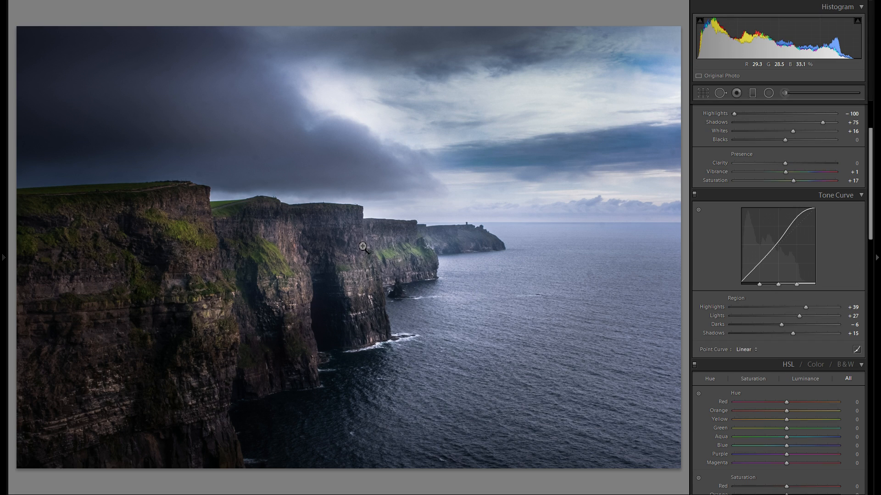
{"action": "scroll", "coordinate": [555, 270], "scroll_direction": "down", "scroll_amount": 6}
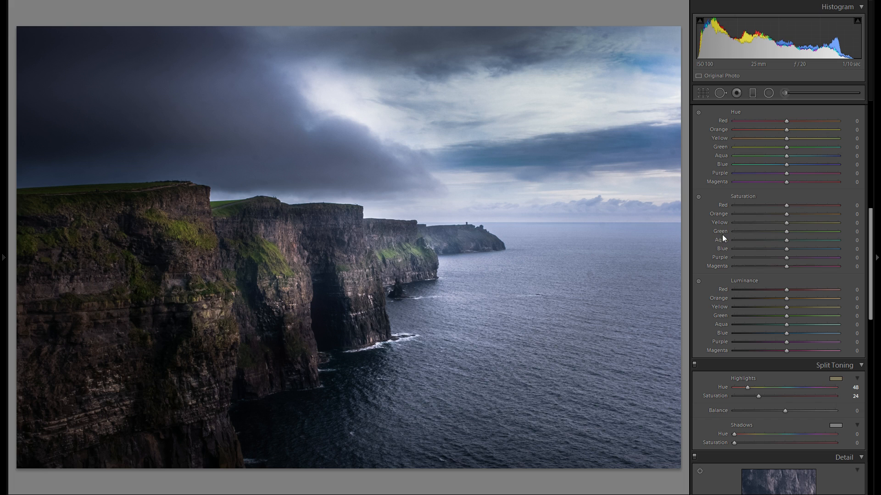
{"action": "scroll", "coordinate": [774, 287], "scroll_direction": "down", "scroll_amount": 2}
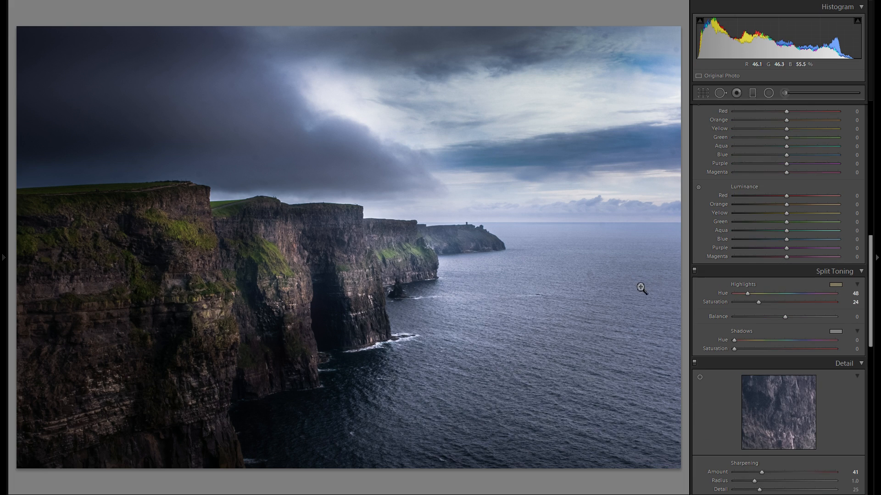
{"action": "left_click_drag", "start_coordinate": [758, 302], "coordinate": [761, 302]}
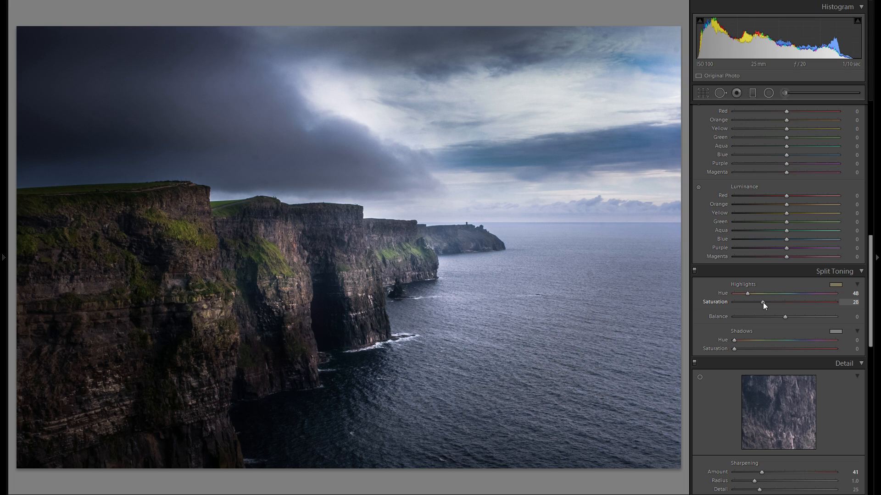
{"action": "scroll", "coordinate": [744, 321], "scroll_direction": "up", "scroll_amount": 10}
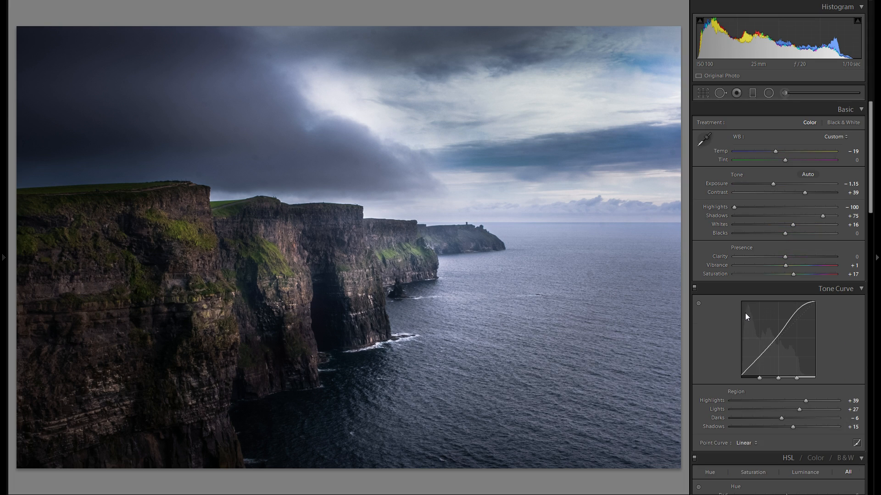
{"action": "key", "text": "y"}
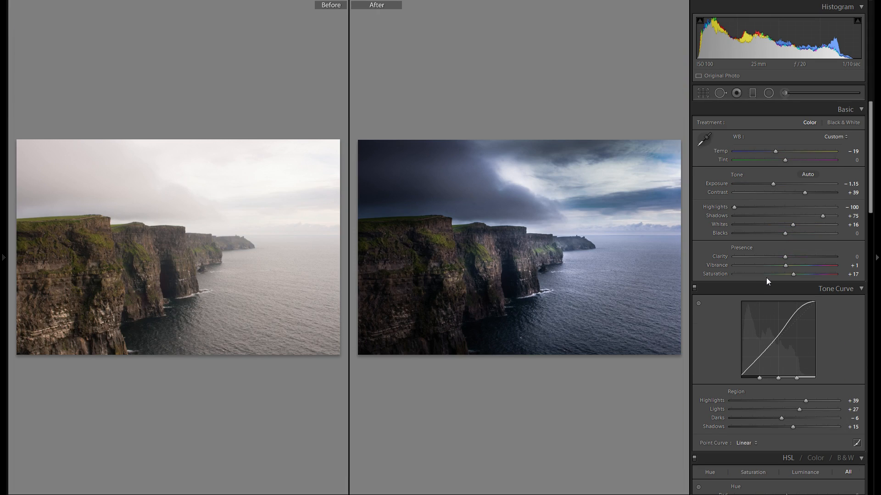